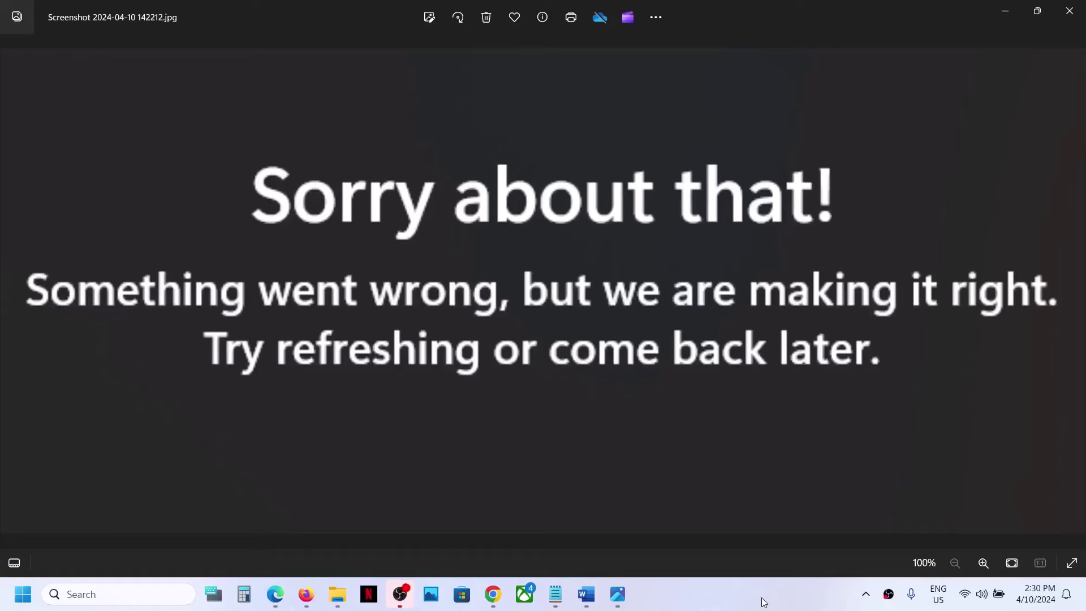
Step: Open Microsoft Store, then view the error screenshot in Photos and minimise it to return to the store
{"action": "left_click", "coordinate": [100, 597]}
{"action": "type", "text": "s"}
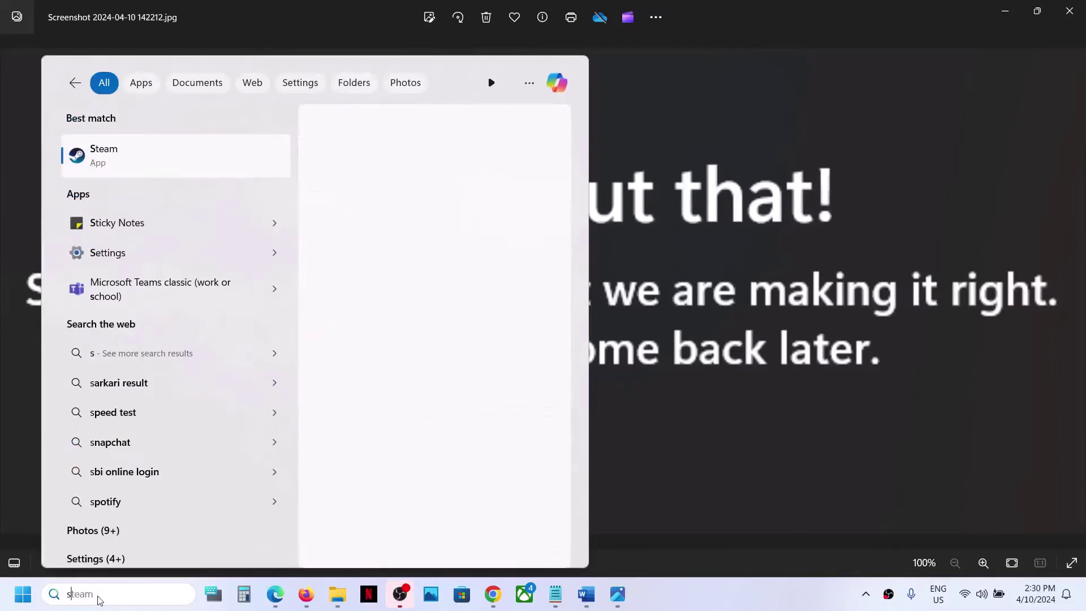
{"action": "type", "text": "tore"}
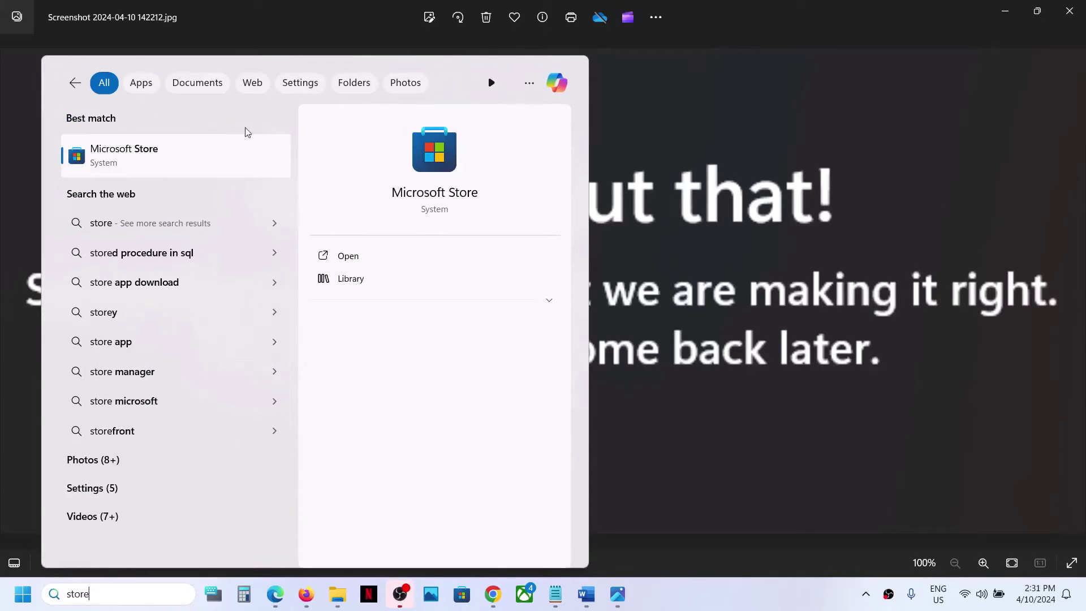
{"action": "left_click", "coordinate": [187, 164]}
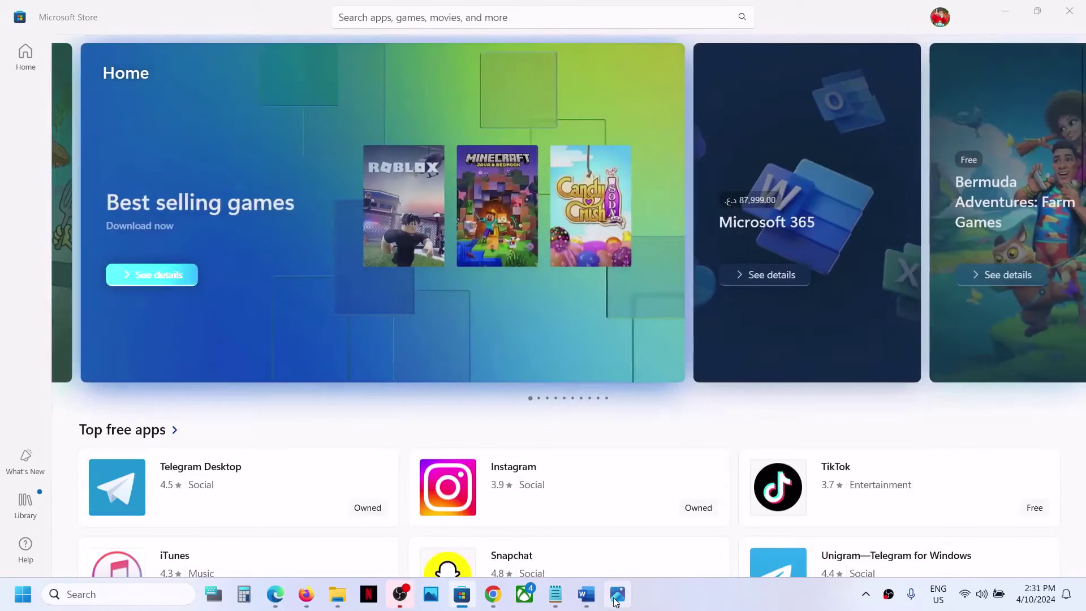
{"action": "left_click", "coordinate": [618, 594]}
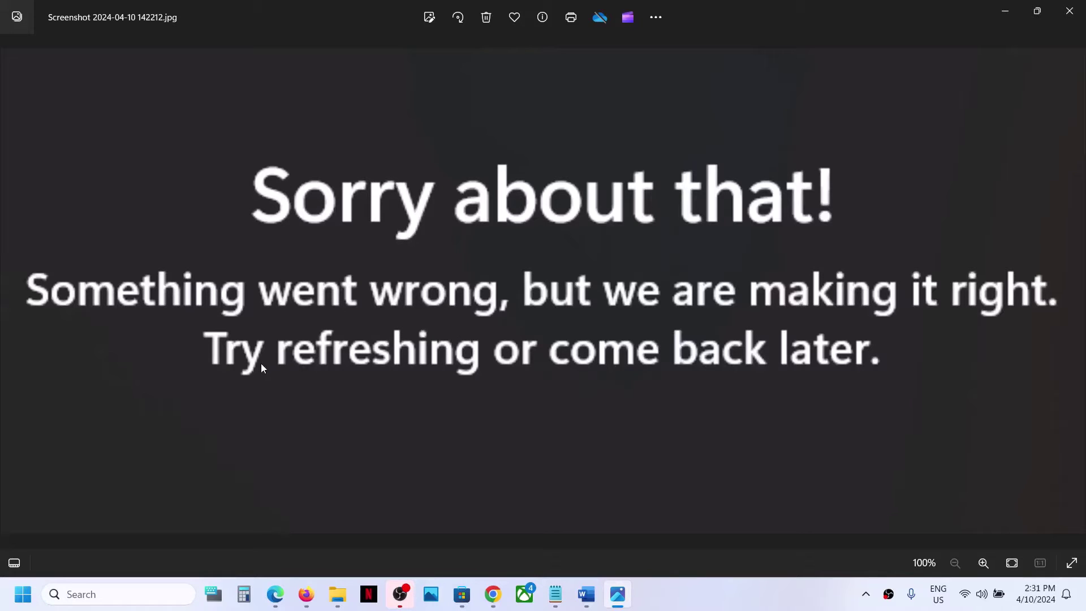
{"action": "left_click", "coordinate": [1005, 10]}
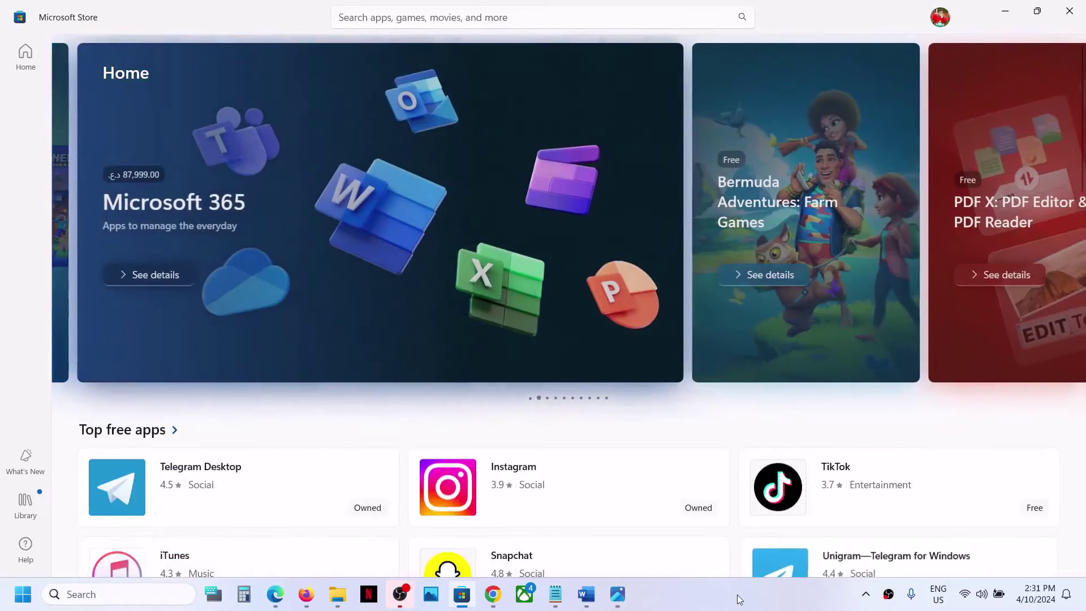
Step: Set the Windows country or region to India in the Language & region settings
{"action": "left_click", "coordinate": [22, 594]}
{"action": "left_click", "coordinate": [201, 243]}
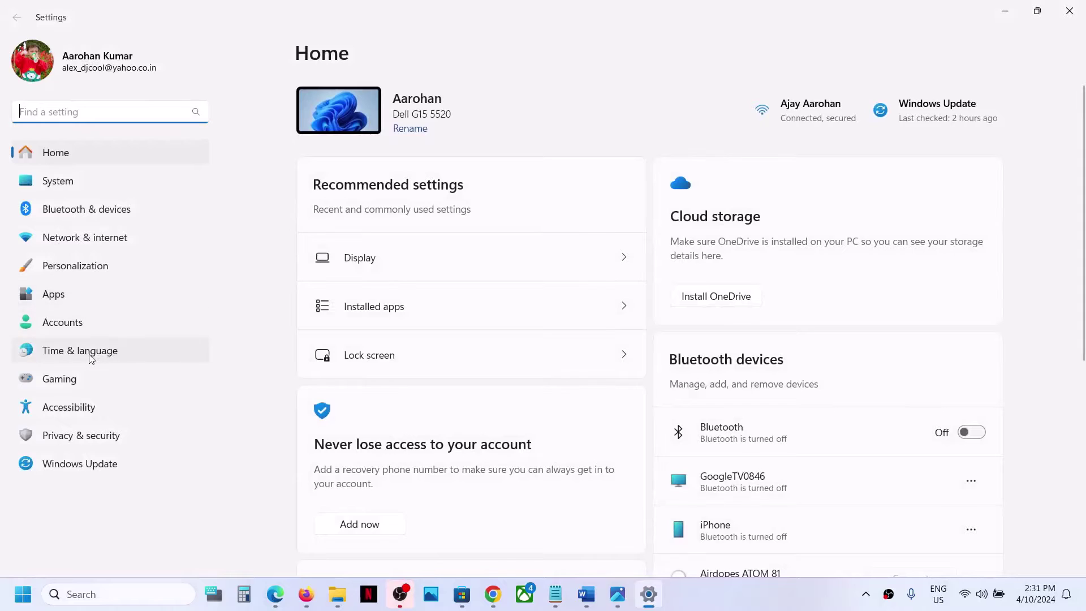
{"action": "left_click", "coordinate": [91, 355]}
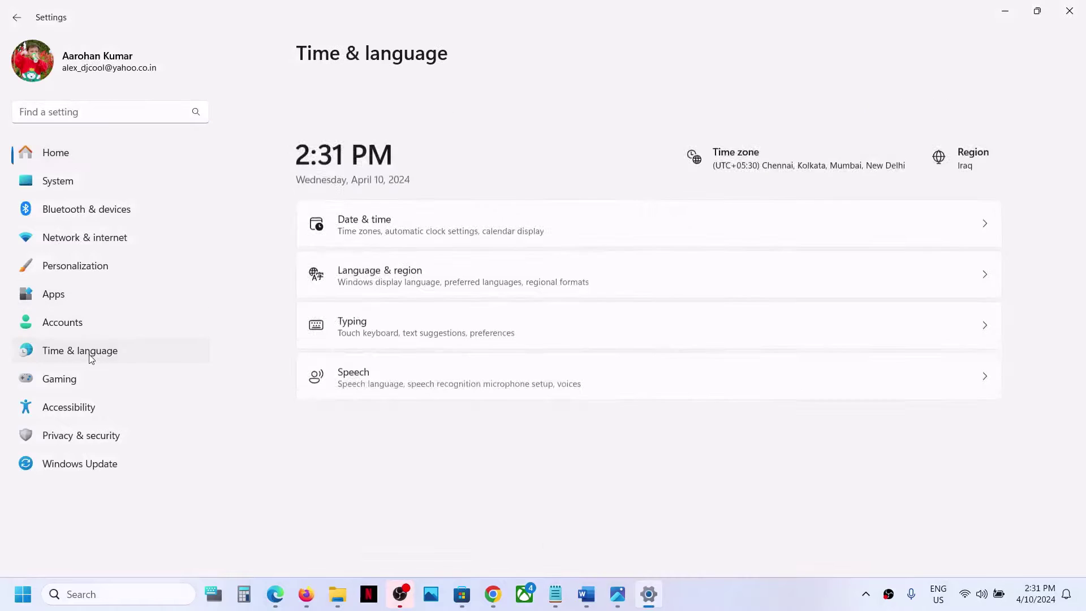
{"action": "left_click", "coordinate": [436, 225]}
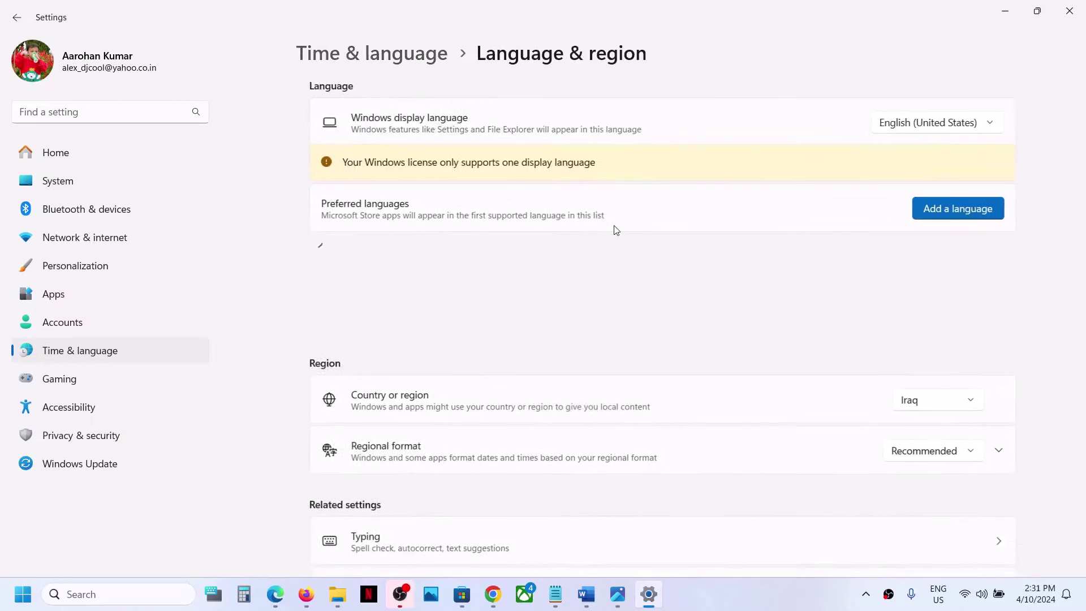
{"action": "scroll", "coordinate": [896, 362], "scroll_direction": "down", "scroll_amount": 2}
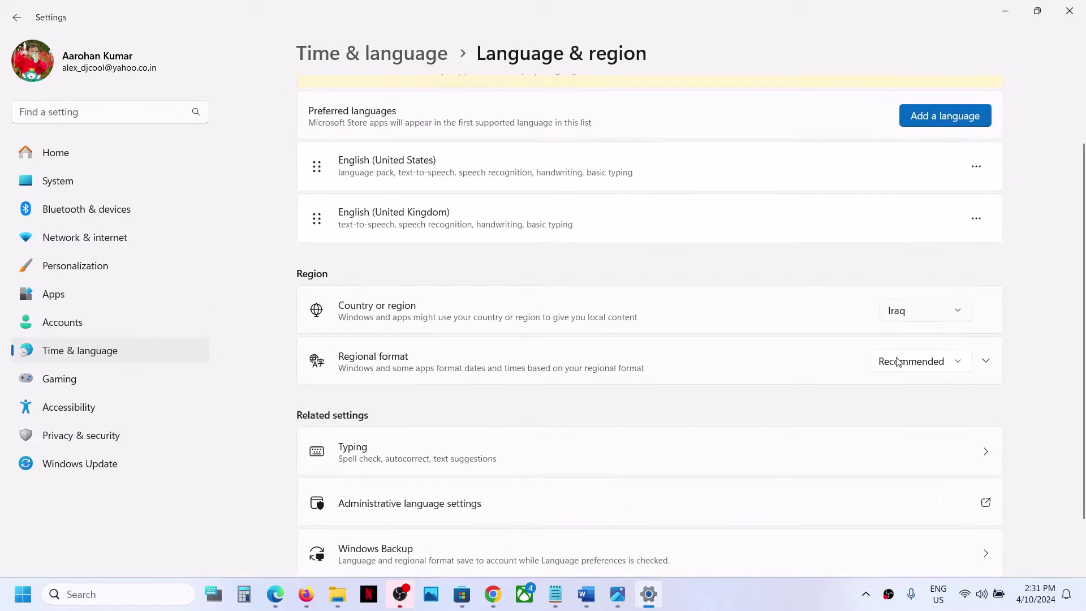
{"action": "left_click", "coordinate": [927, 318]}
{"action": "scroll", "coordinate": [922, 334], "scroll_direction": "down", "scroll_amount": 1}
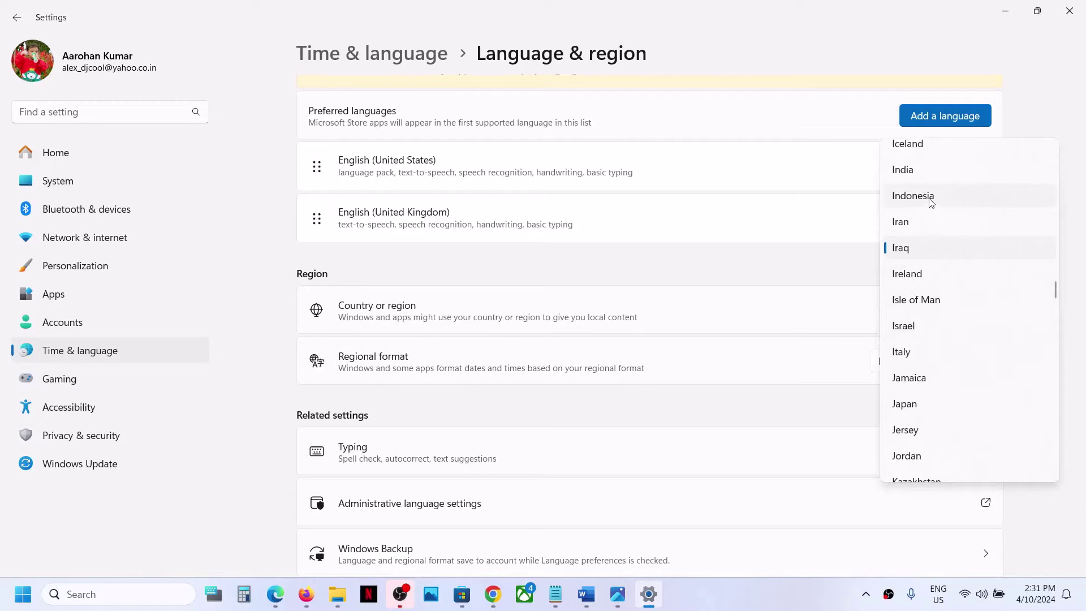
{"action": "left_click", "coordinate": [901, 170]}
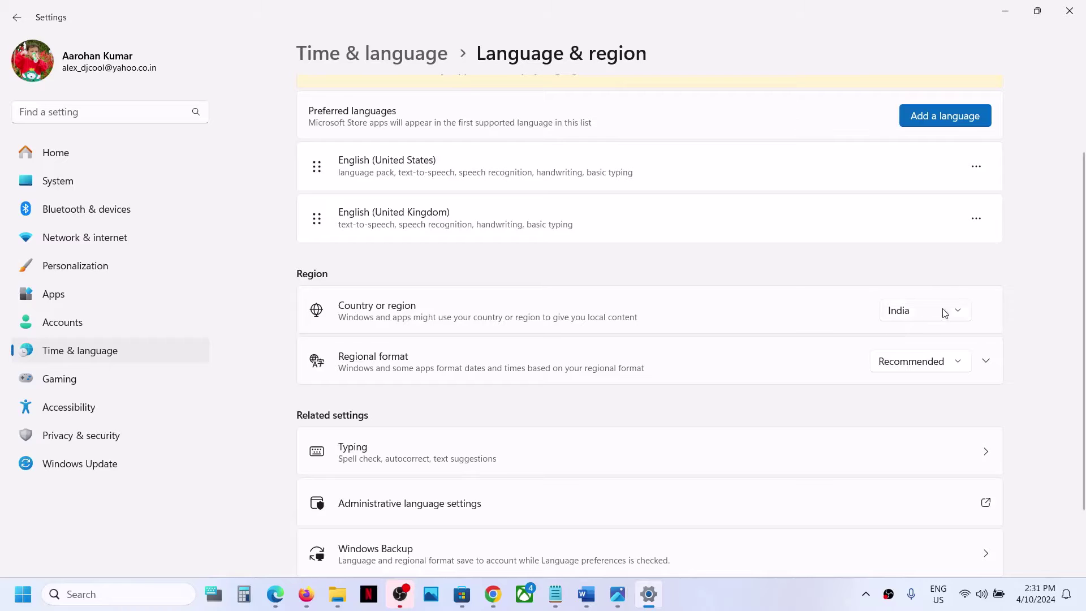
{"action": "left_click", "coordinate": [894, 313]}
{"action": "scroll", "coordinate": [916, 339], "scroll_direction": "down", "scroll_amount": 15}
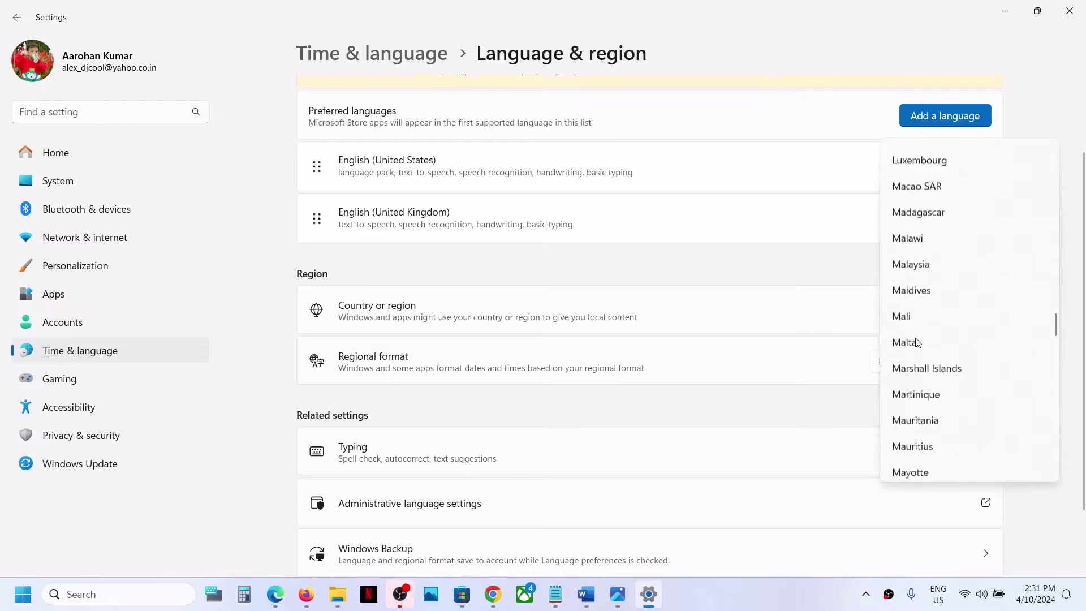
{"action": "scroll", "coordinate": [917, 343], "scroll_direction": "up", "scroll_amount": 10}
{"action": "scroll", "coordinate": [917, 342], "scroll_direction": "up", "scroll_amount": 2}
{"action": "left_click", "coordinate": [821, 306]}
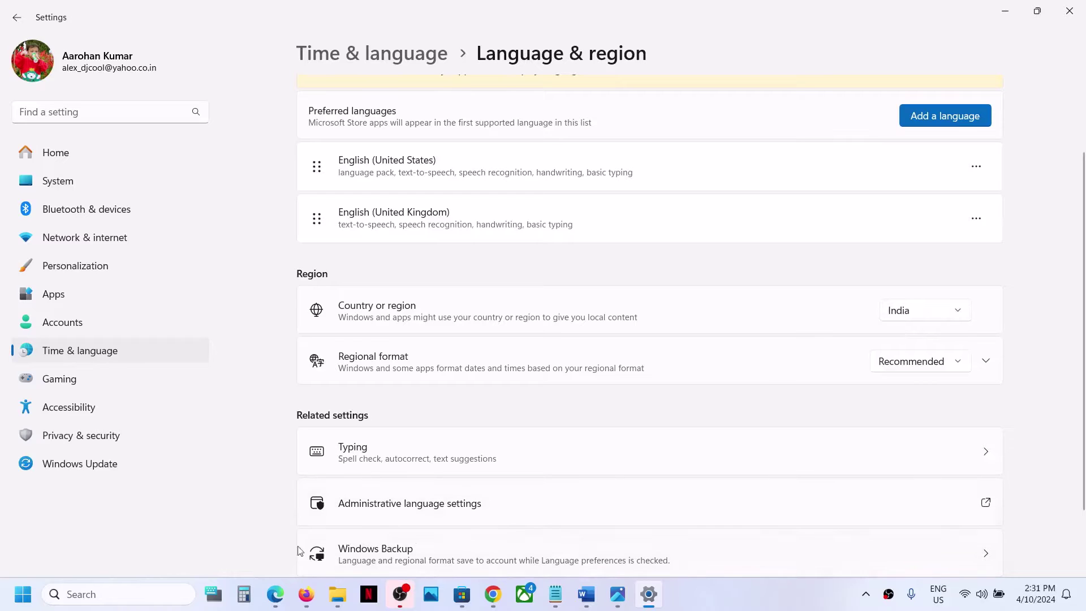
Step: Switch to Microsoft Store and restart it to apply the region change
{"action": "left_click", "coordinate": [146, 595]}
{"action": "type", "text": "store"}
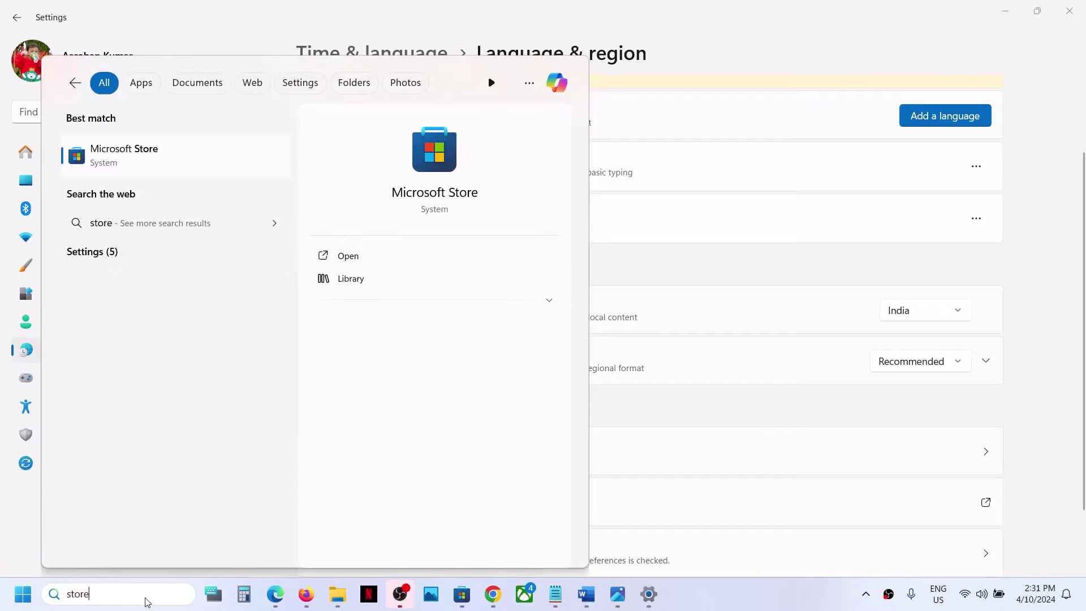
{"action": "key", "text": "Return"}
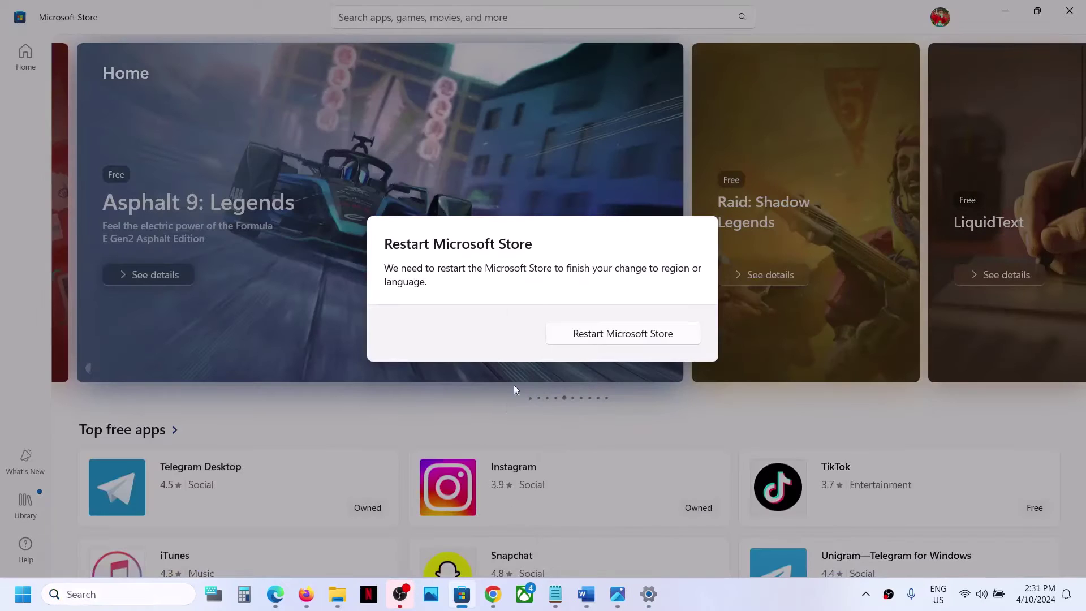
{"action": "left_click", "coordinate": [570, 334]}
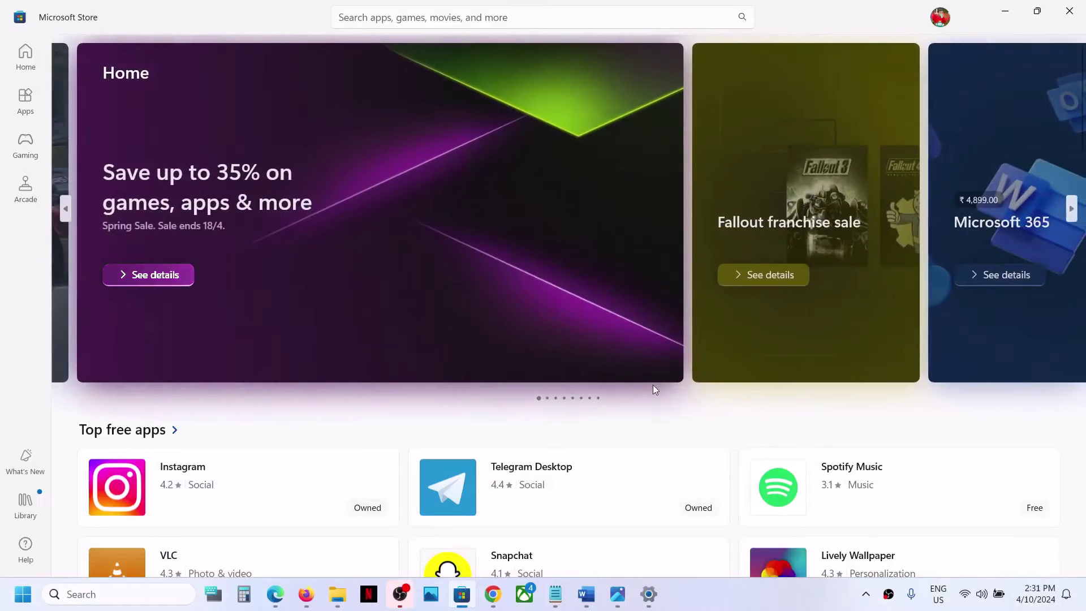
{"action": "mouse_move", "coordinate": [679, 474]}
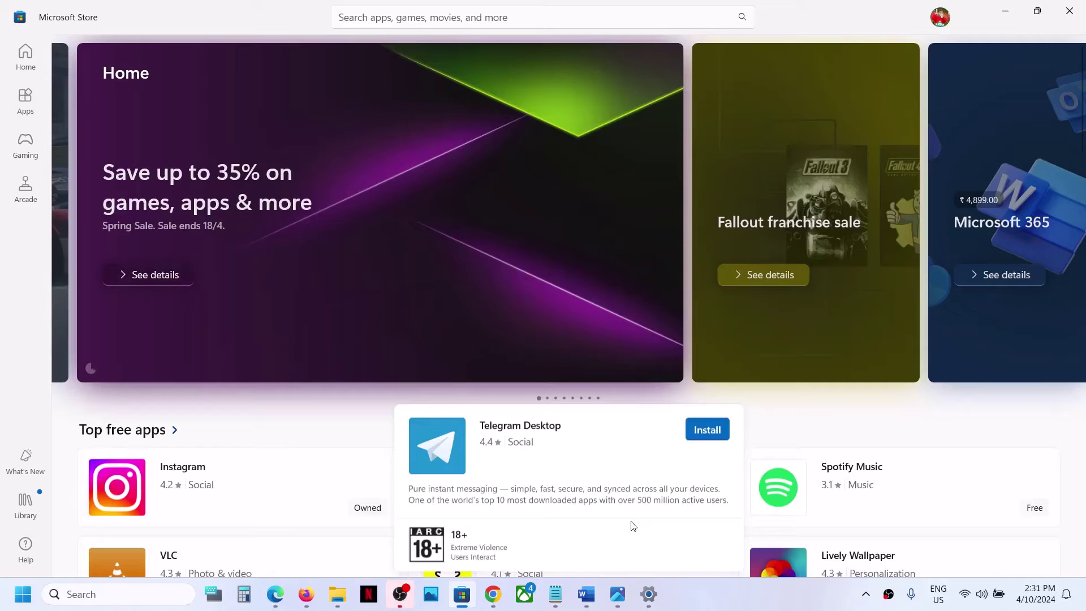
{"action": "left_click", "coordinate": [618, 594]}
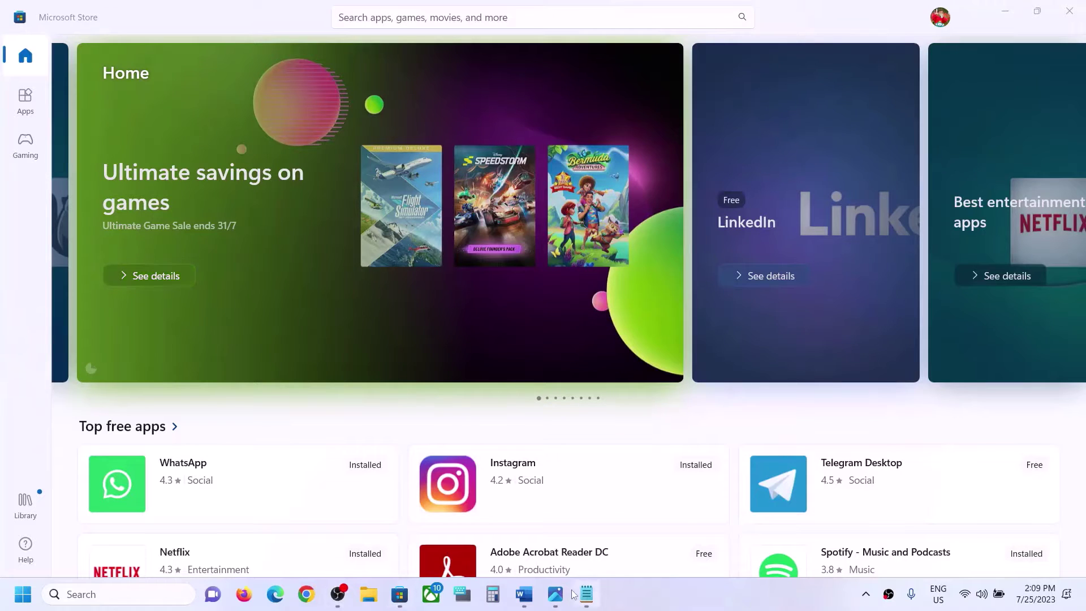
Step: Open the Fix Microsoft Store Crashing document in Word and read Step 1, highlighting the time zone and region parts
{"action": "left_click", "coordinate": [535, 599]}
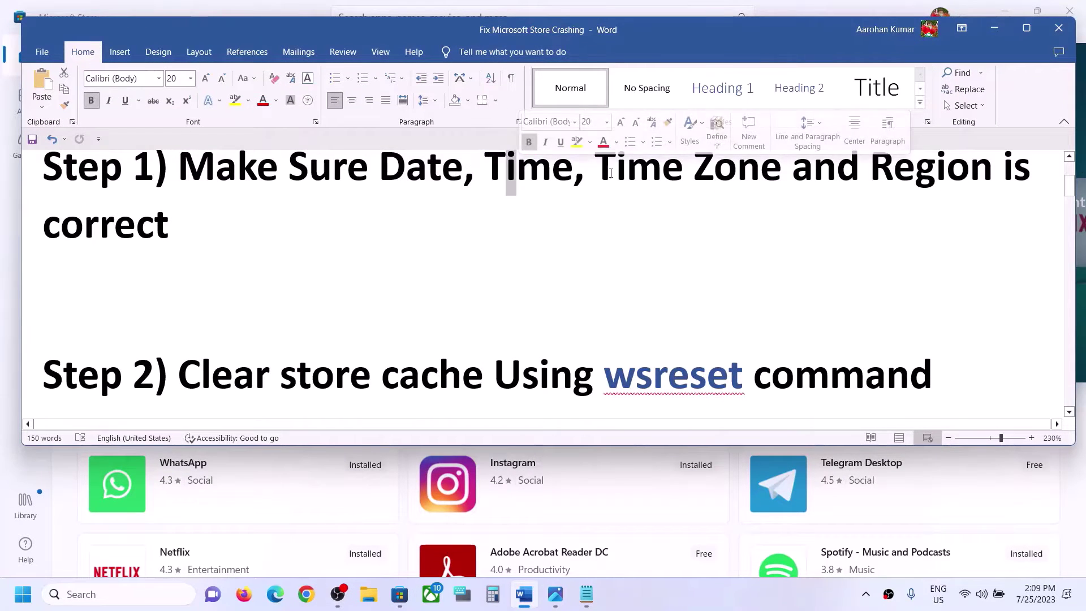
{"action": "left_click_drag", "start_coordinate": [595, 167], "coordinate": [786, 169]}
{"action": "left_click_drag", "start_coordinate": [871, 168], "coordinate": [941, 227]}
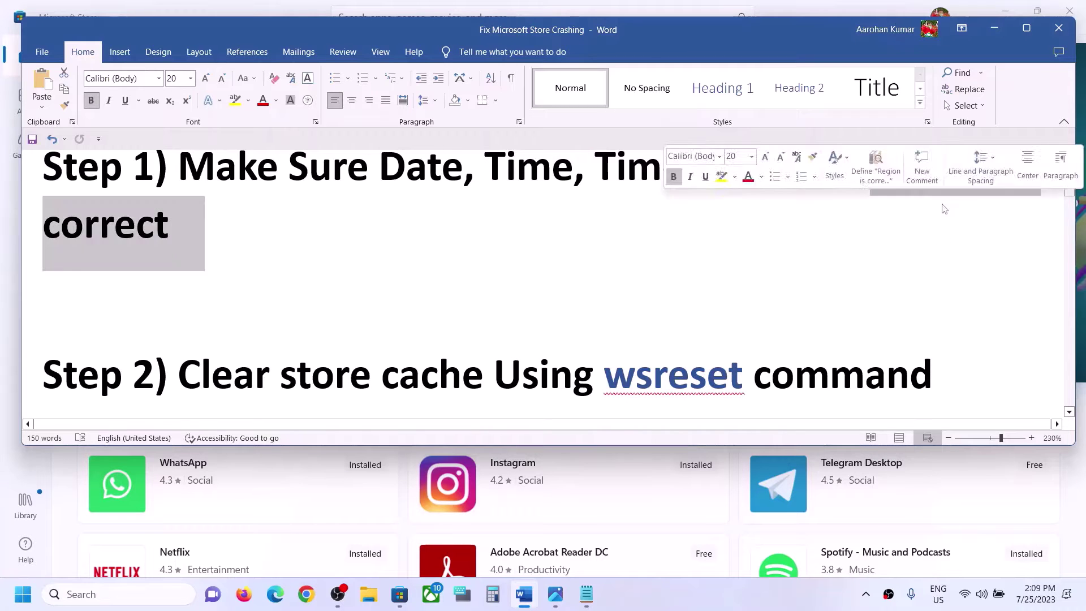
Step: In the Date & time settings, switch automatic time and automatic time zone off and back on, and synchronise the clock
{"action": "left_click", "coordinate": [1029, 603]}
{"action": "right_click", "coordinate": [1029, 604]}
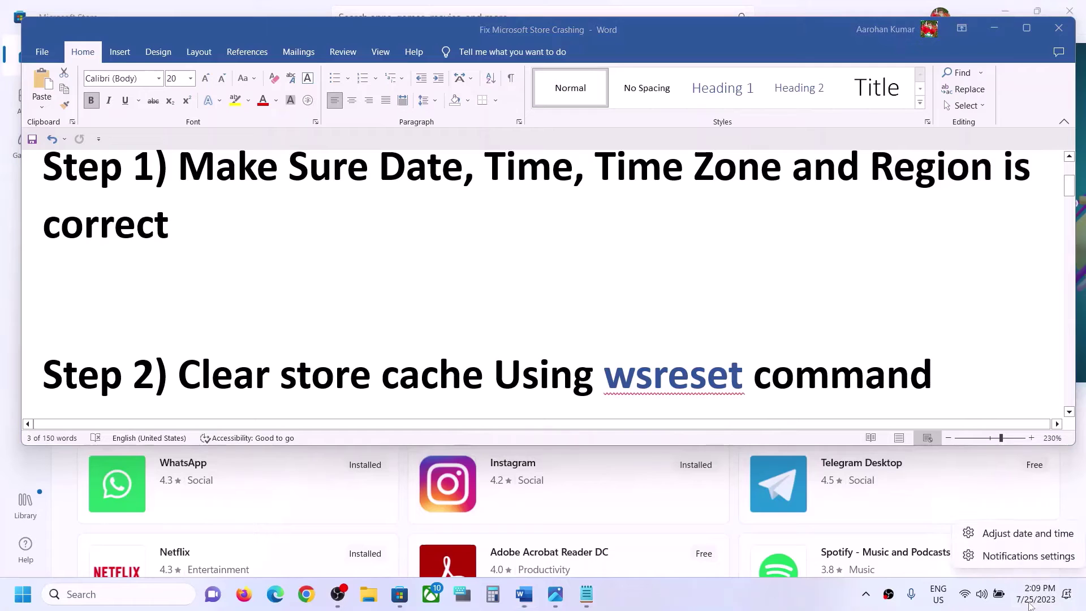
{"action": "left_click", "coordinate": [1024, 534]}
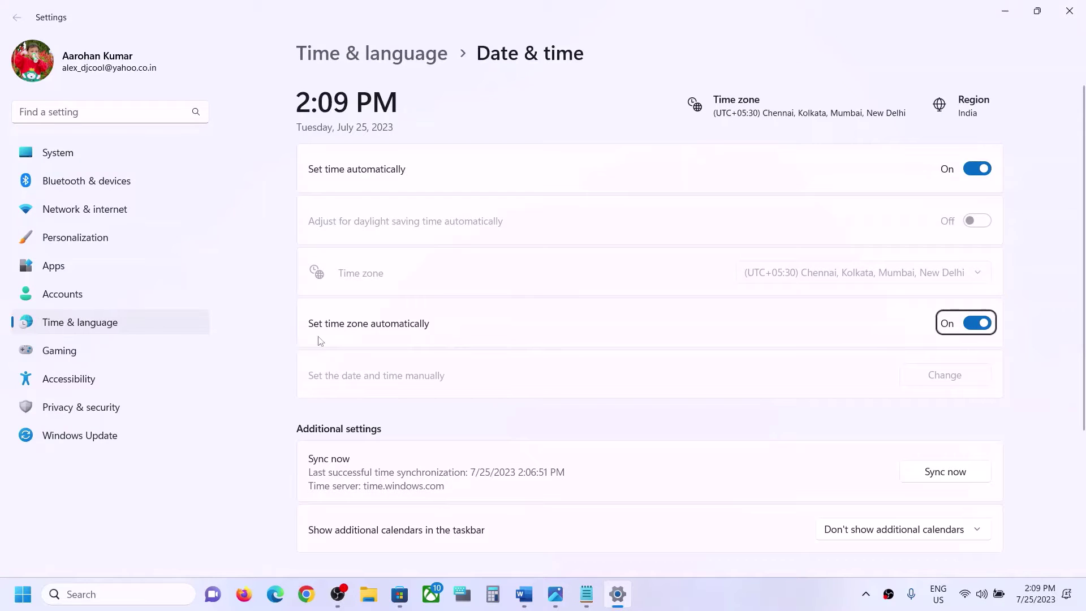
{"action": "left_click", "coordinate": [977, 168]}
{"action": "left_click", "coordinate": [977, 323]}
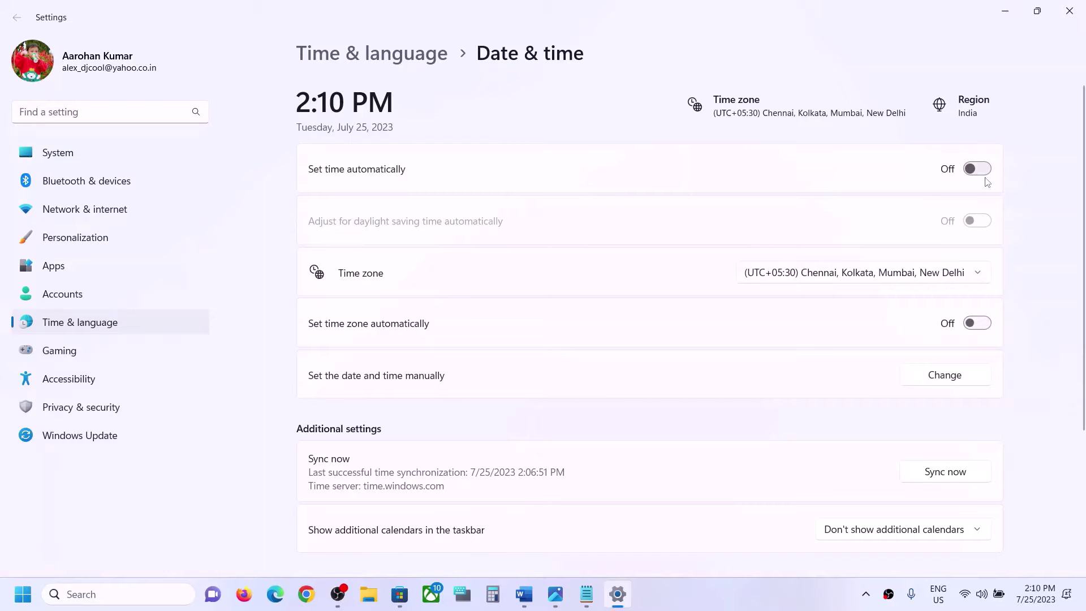
{"action": "left_click", "coordinate": [981, 170]}
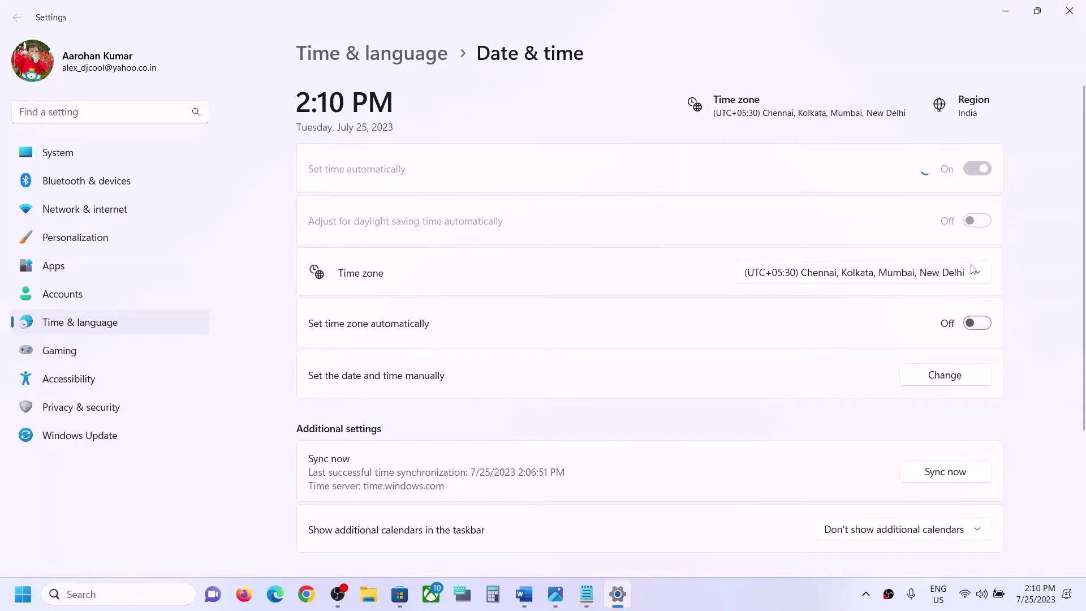
{"action": "left_click", "coordinate": [984, 330]}
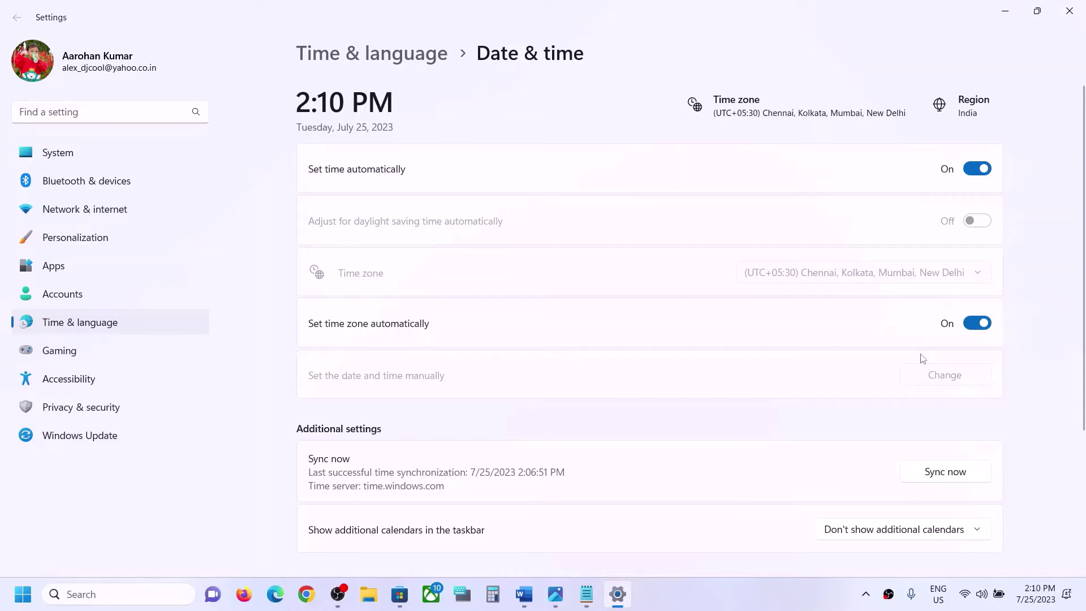
{"action": "left_click", "coordinate": [968, 477]}
Step: In the Language & region settings, select India as the country or region
{"action": "left_click", "coordinate": [124, 322]}
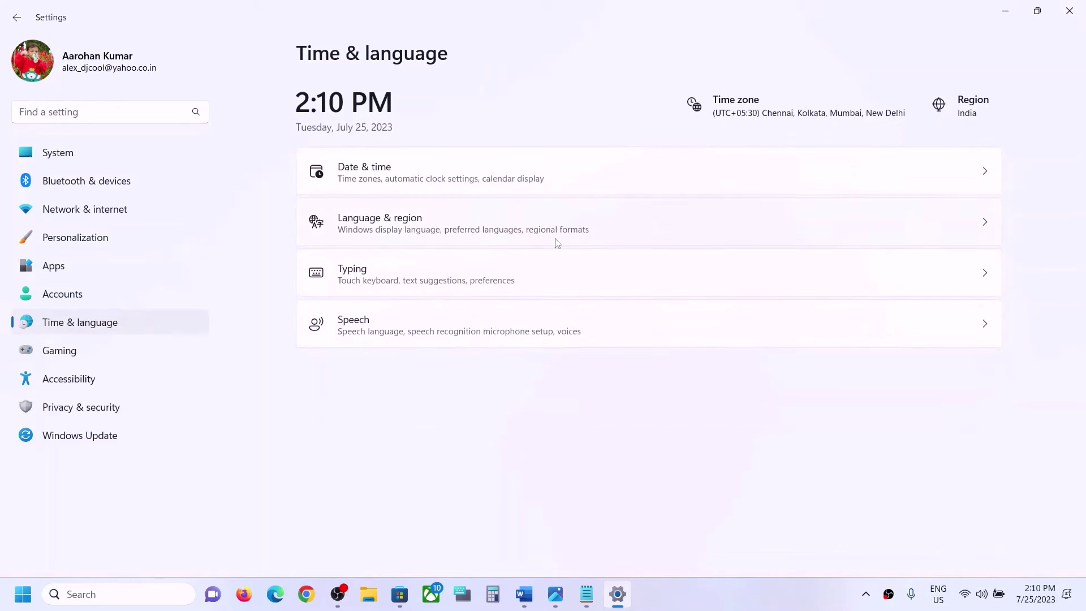
{"action": "left_click", "coordinate": [394, 226]}
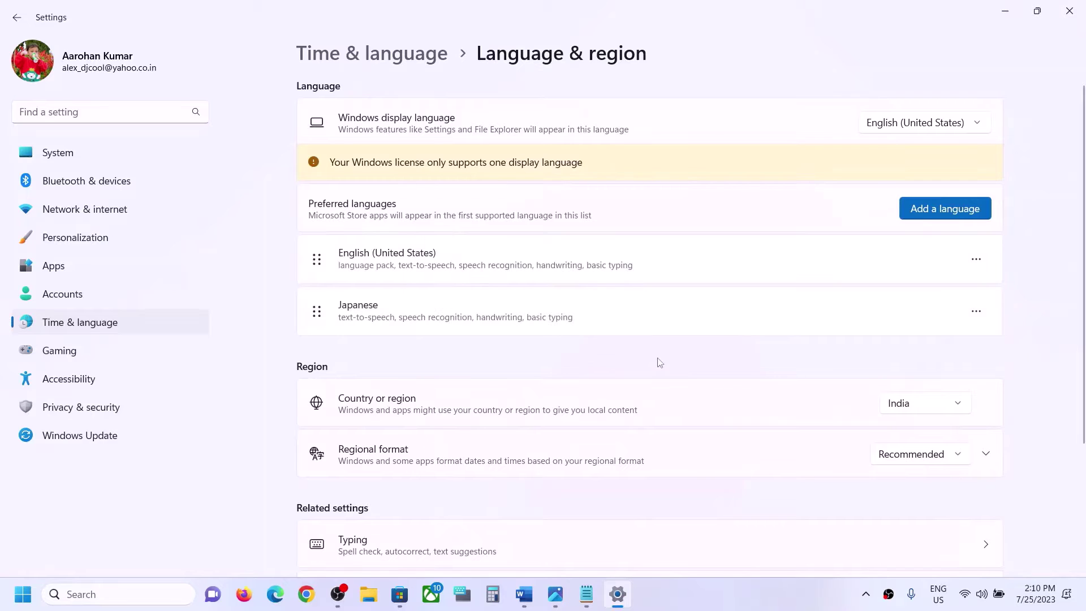
{"action": "left_click", "coordinate": [912, 411]}
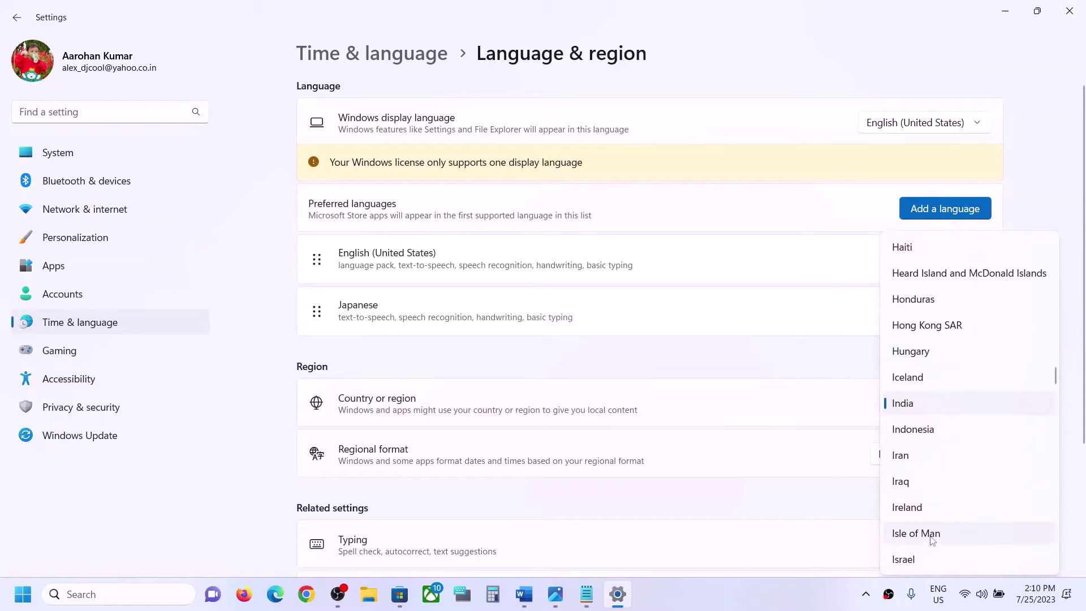
{"action": "left_click", "coordinate": [906, 410]}
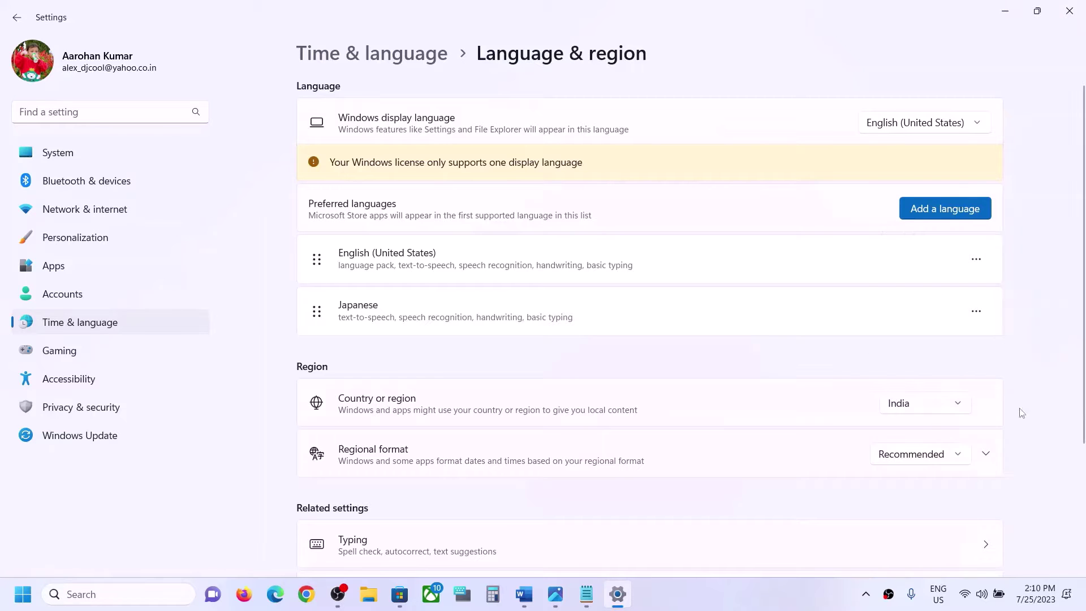
Step: Close Settings and return to the Microsoft Store window, leaving the Xbox app closed
{"action": "left_click", "coordinate": [1069, 10]}
{"action": "left_click", "coordinate": [433, 593]}
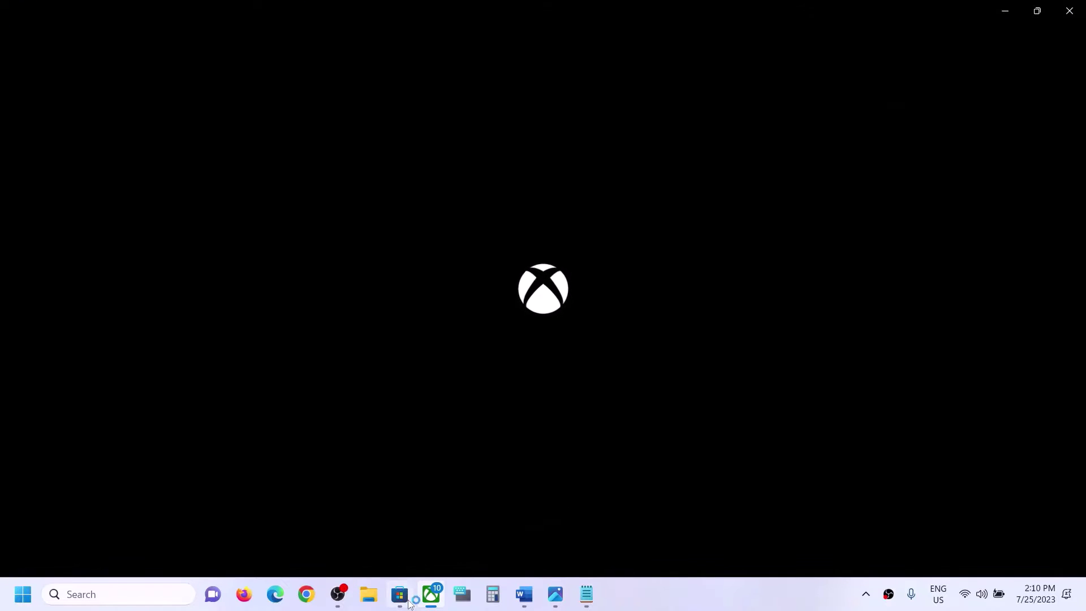
{"action": "left_click", "coordinate": [399, 594]}
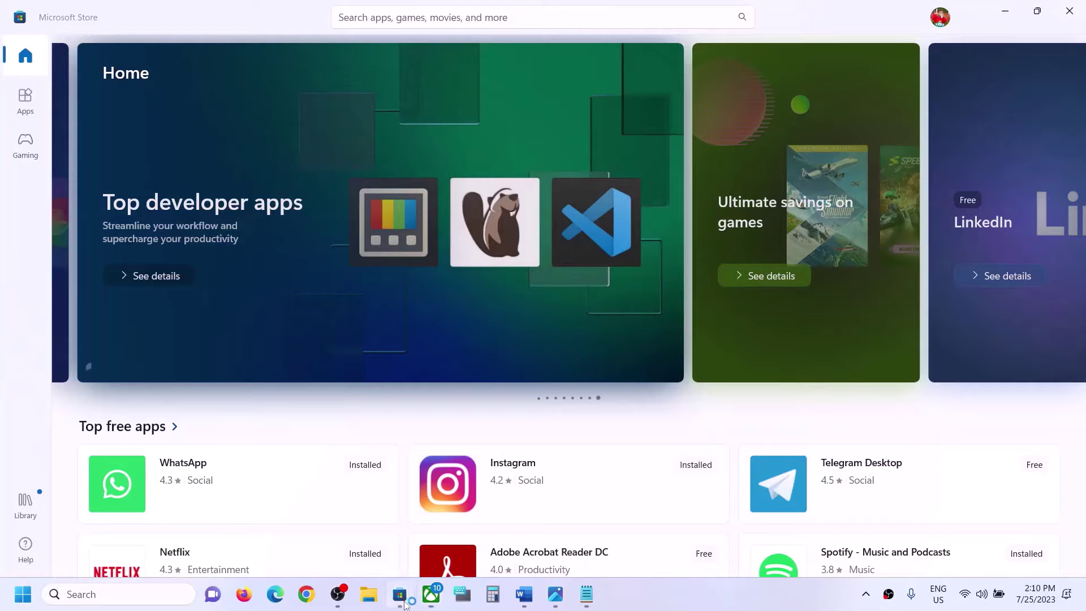
{"action": "right_click", "coordinate": [431, 593]}
{"action": "left_click", "coordinate": [426, 557]}
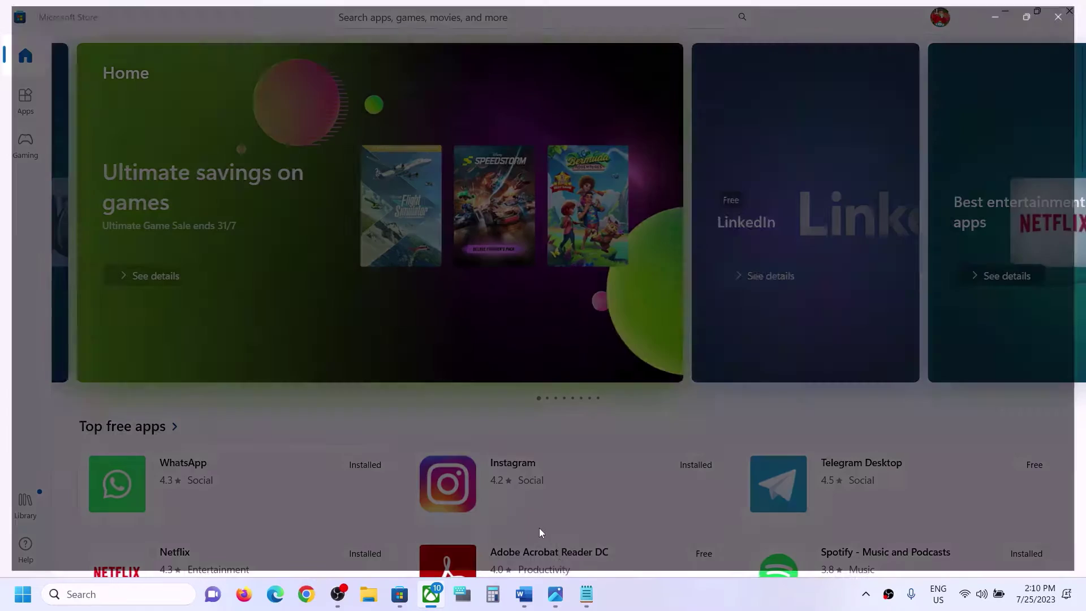
Step: Return to the Word document and copy the wsreset command from Step 2
{"action": "left_click", "coordinate": [524, 594]}
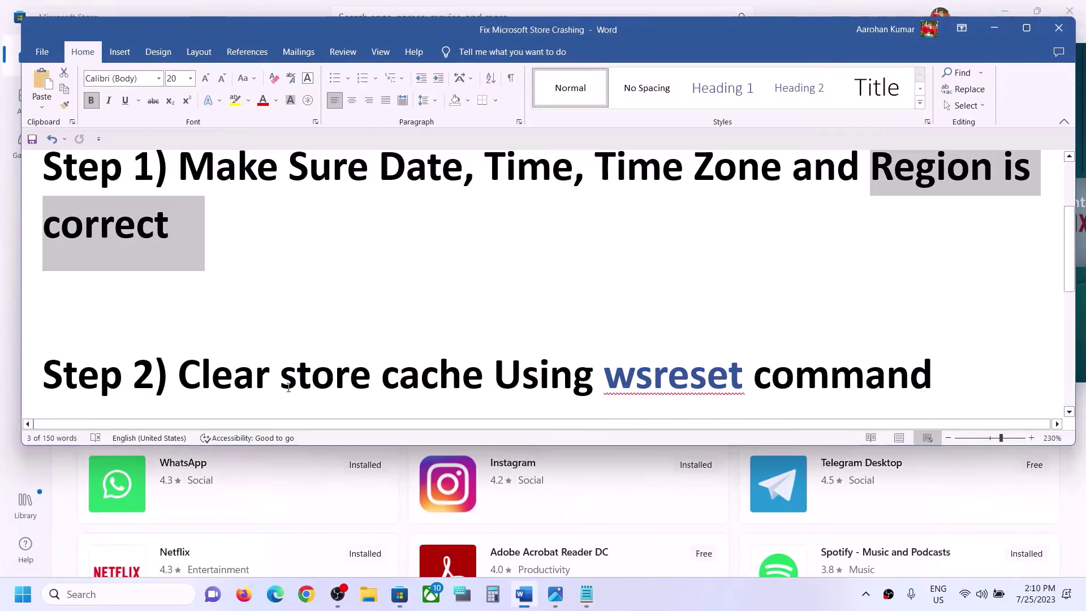
{"action": "scroll", "coordinate": [247, 346], "scroll_direction": "down", "scroll_amount": 1}
{"action": "left_click_drag", "start_coordinate": [179, 319], "coordinate": [932, 320]}
{"action": "left_click", "coordinate": [626, 331]}
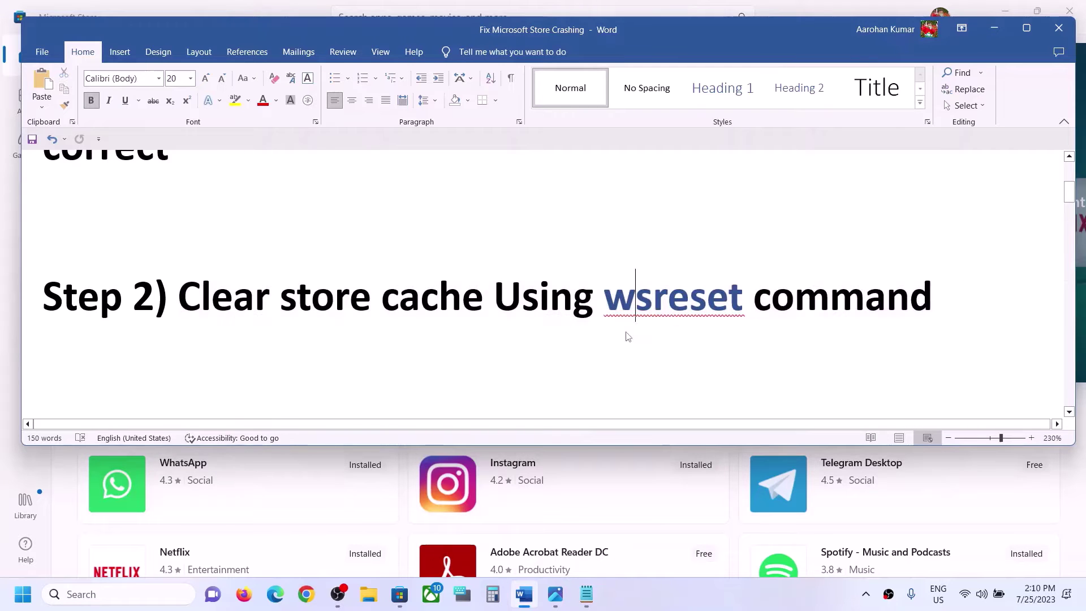
{"action": "left_click", "coordinate": [653, 303]}
{"action": "double_click", "coordinate": [653, 304]}
{"action": "key", "text": "ctrl+c"}
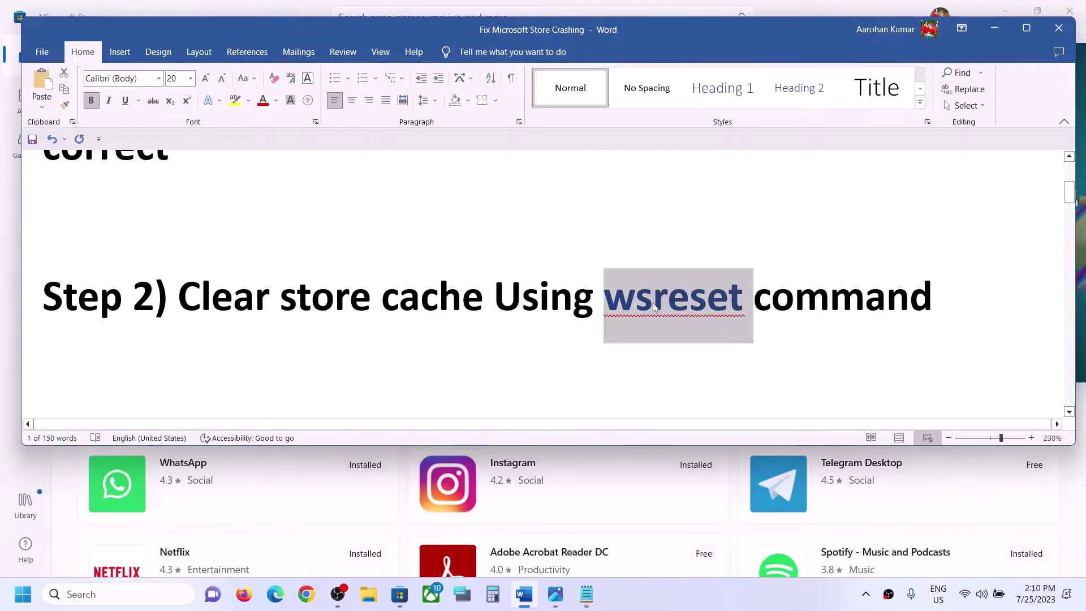
Step: Search Windows for the copied wsreset command and run it to clear the store cache
{"action": "left_click", "coordinate": [140, 601]}
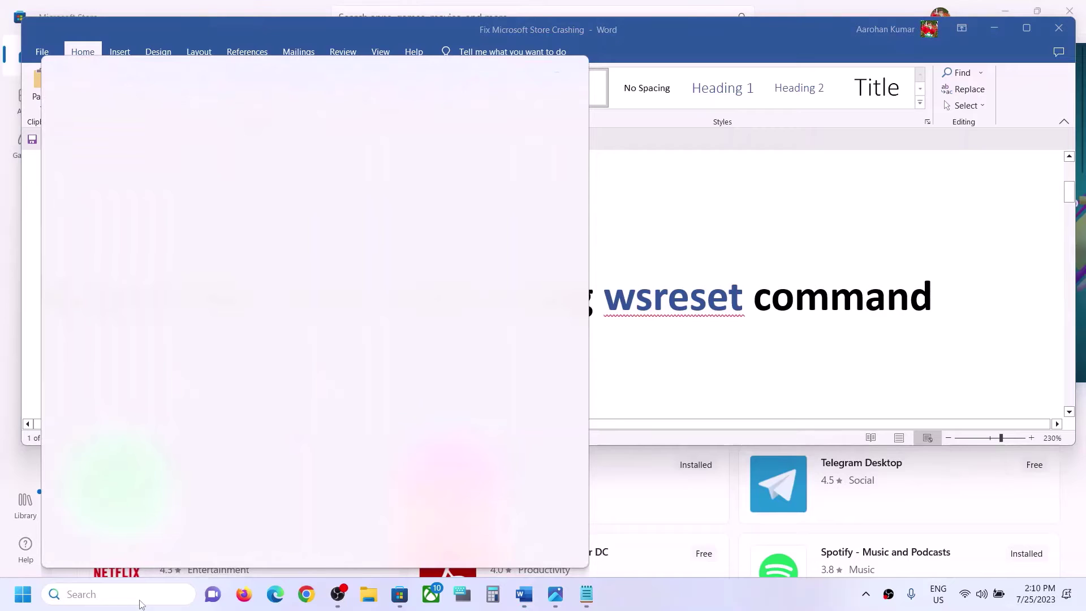
{"action": "key", "text": "ctrl+v"}
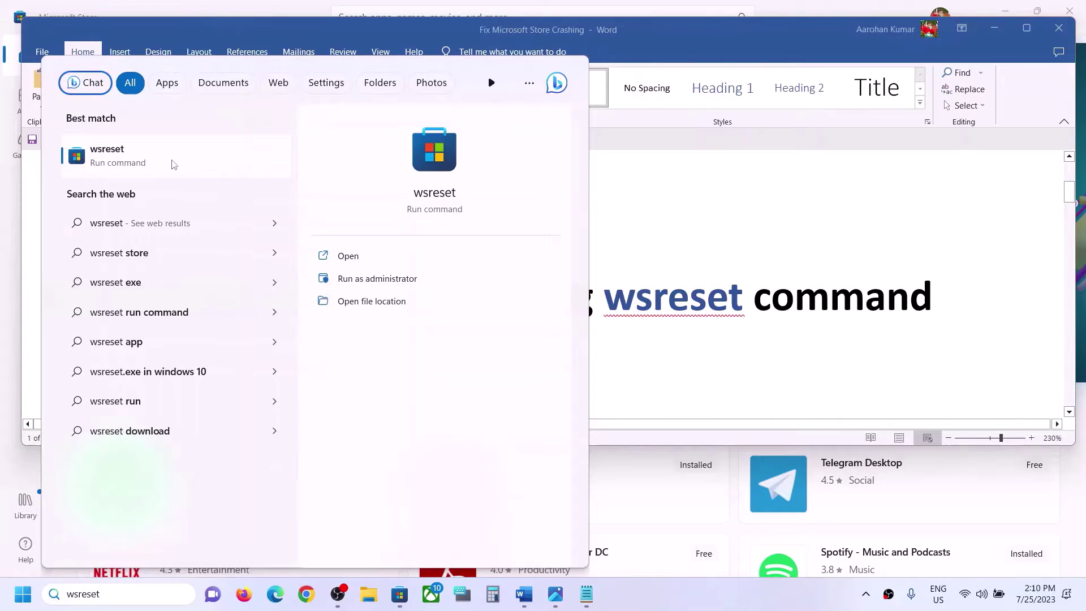
{"action": "left_click", "coordinate": [174, 165]}
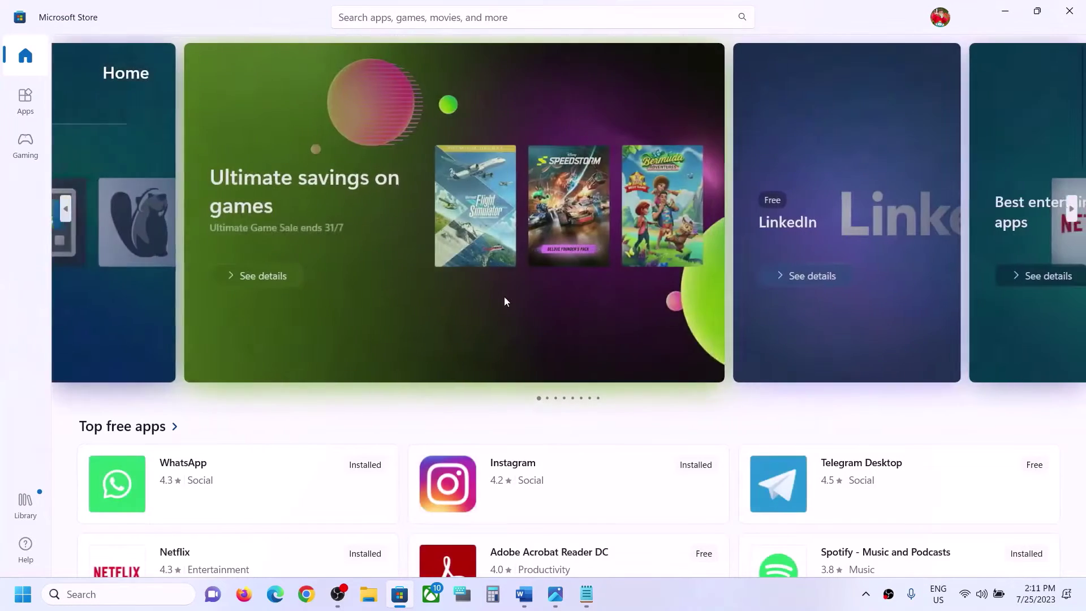
Step: Return to the Word document and append "/10" to the Step 3 heading so it reads "Update Windows 11/10"
{"action": "left_click", "coordinate": [524, 600]}
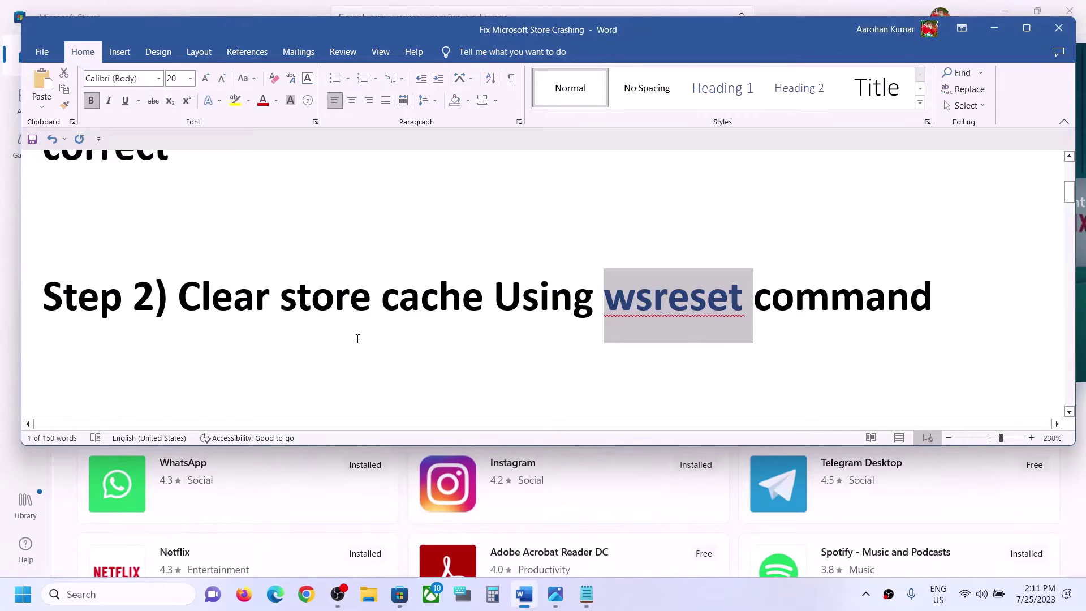
{"action": "scroll", "coordinate": [358, 338], "scroll_direction": "down", "scroll_amount": 3}
{"action": "left_click_drag", "start_coordinate": [180, 291], "coordinate": [546, 296]}
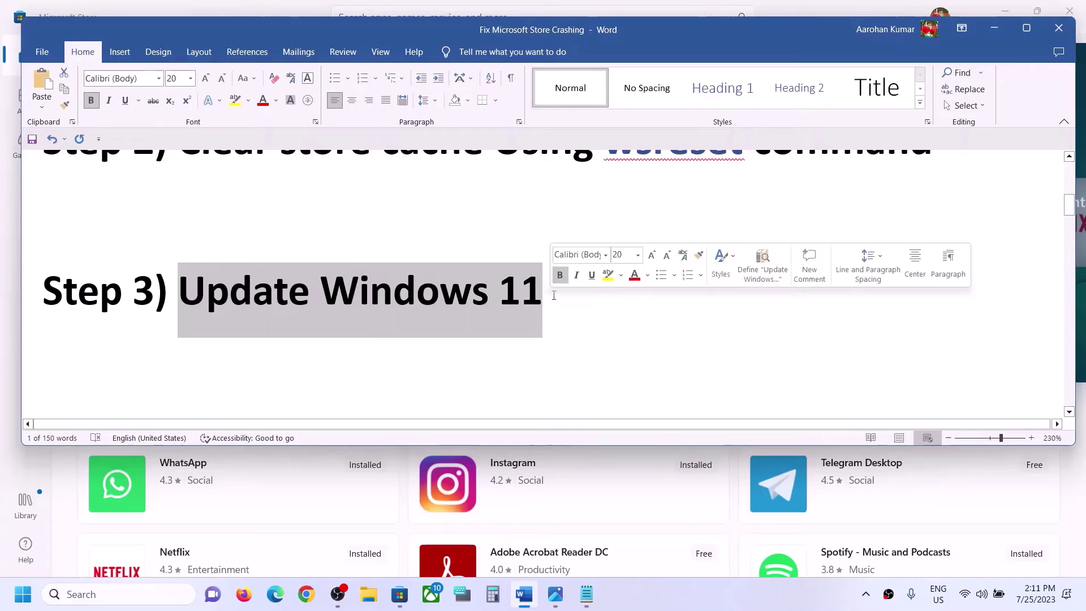
{"action": "left_click", "coordinate": [553, 294]}
{"action": "type", "text": "/10"}
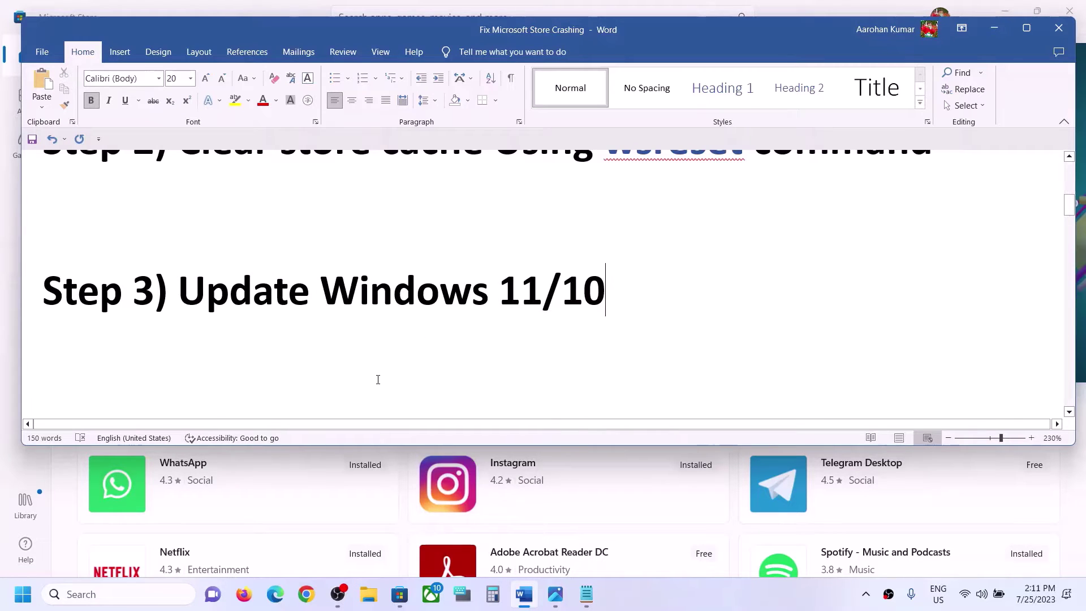
Step: Open the Windows Update page in Settings and check for updates
{"action": "key", "text": "super+i"}
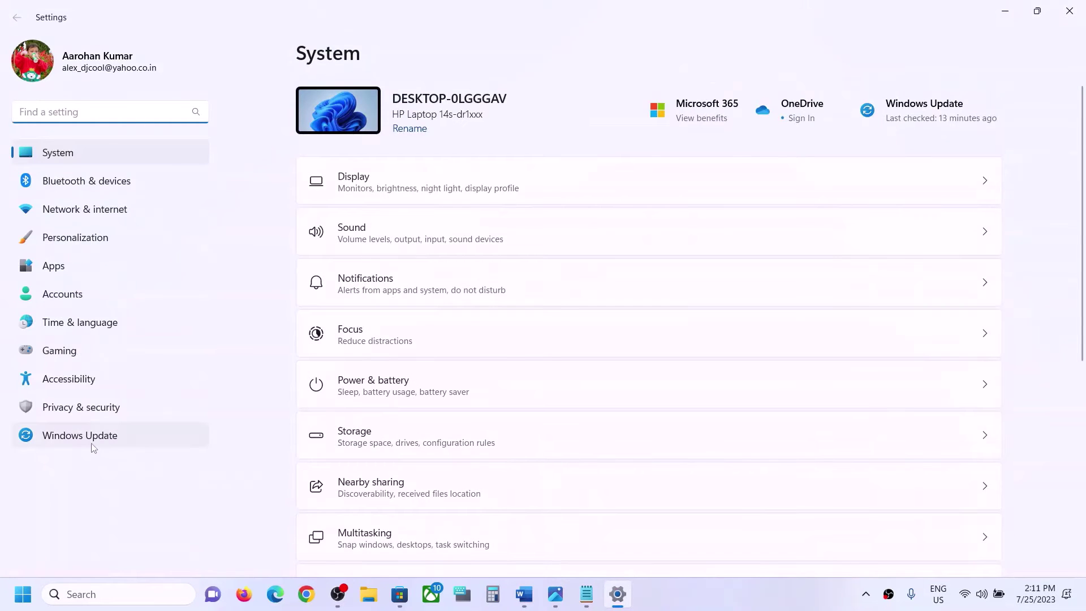
{"action": "left_click", "coordinate": [93, 445]}
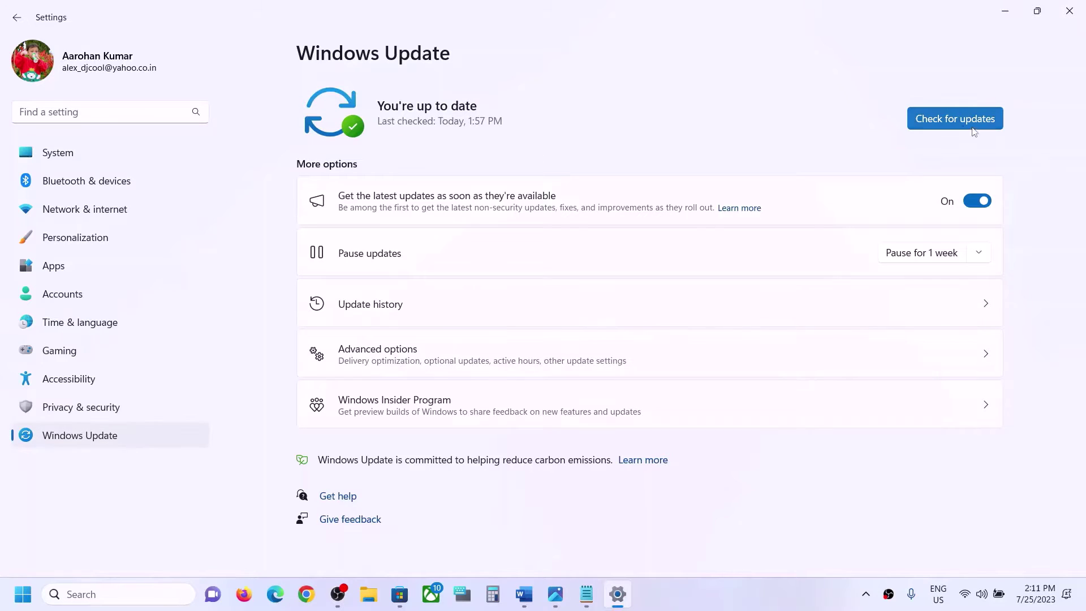
{"action": "left_click", "coordinate": [955, 120]}
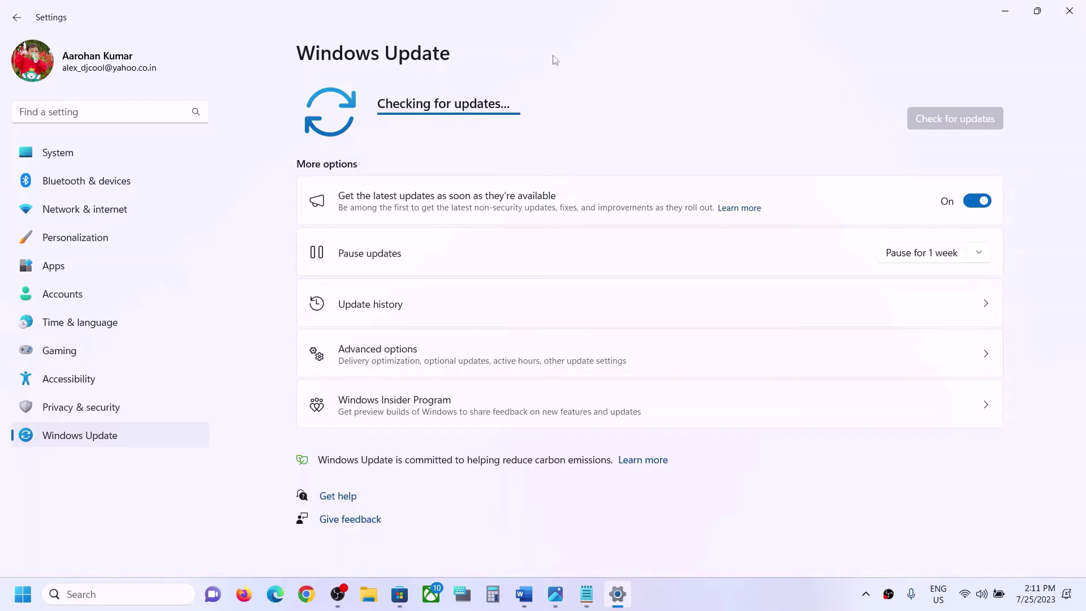
{"action": "left_click", "coordinate": [23, 594]}
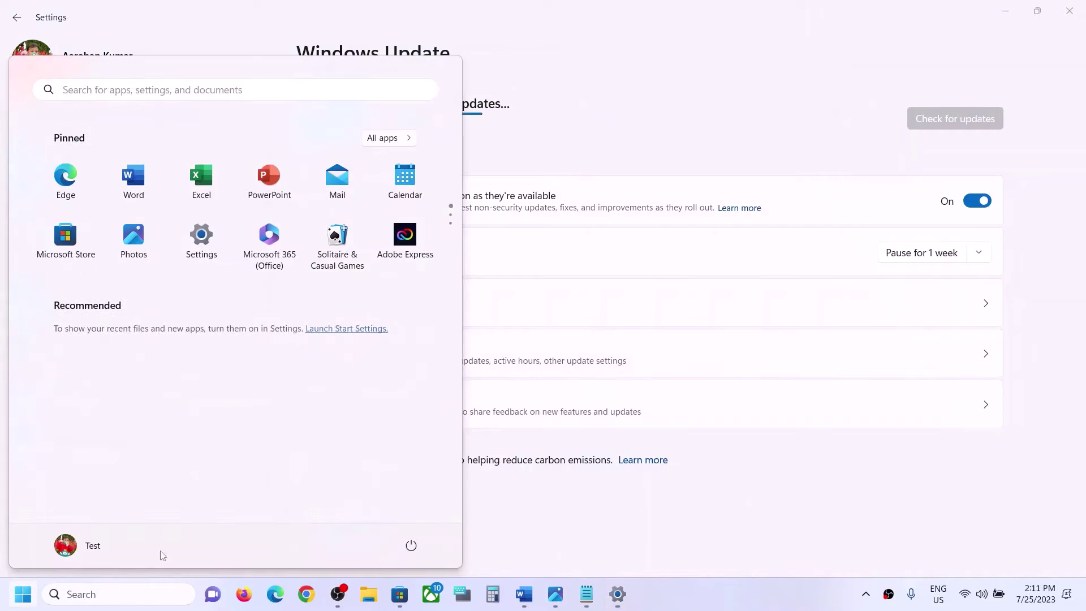
{"action": "left_click", "coordinate": [411, 545]}
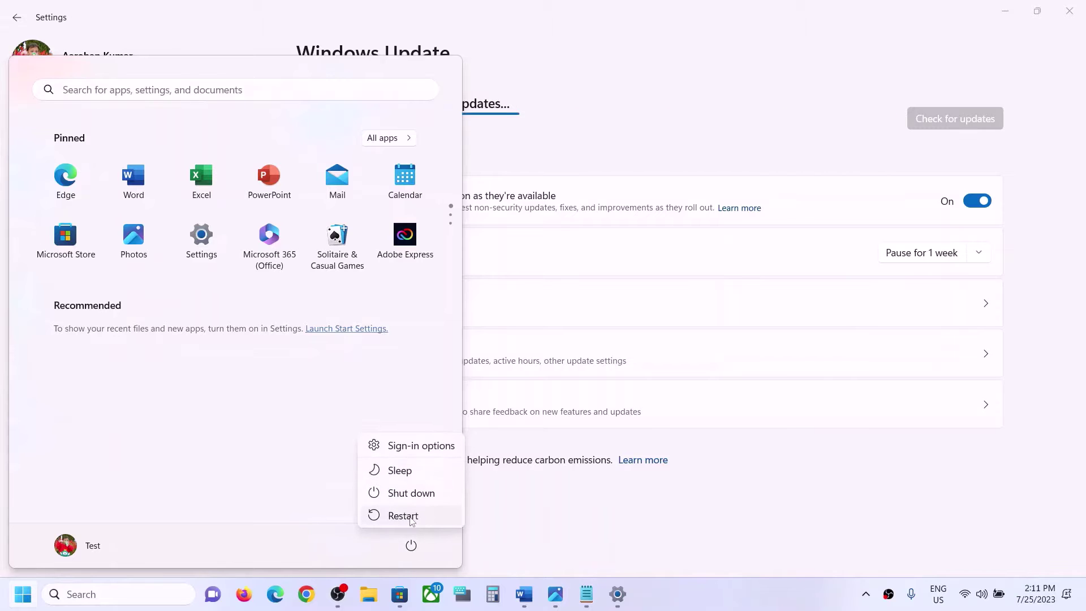
{"action": "left_click", "coordinate": [1062, 340]}
{"action": "left_click", "coordinate": [1056, 340]}
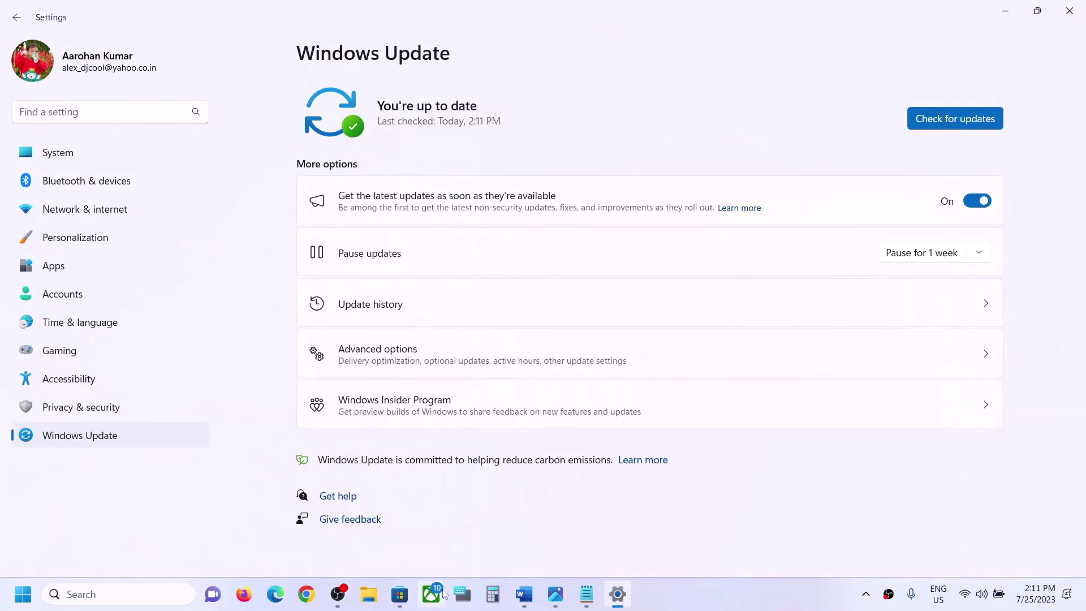
Step: View the Microsoft Store window, and read the Step 4 heading about repairing or resetting the app in the Word document
{"action": "left_click", "coordinate": [399, 594]}
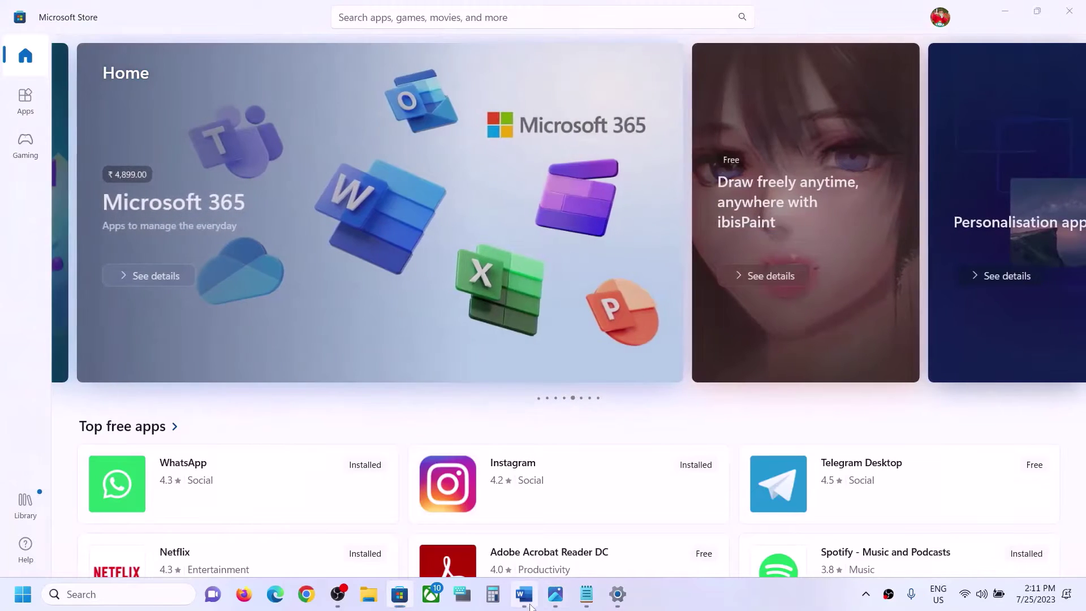
{"action": "left_click", "coordinate": [523, 593]}
{"action": "scroll", "coordinate": [440, 310], "scroll_direction": "down", "scroll_amount": 4}
{"action": "scroll", "coordinate": [441, 310], "scroll_direction": "up", "scroll_amount": 2}
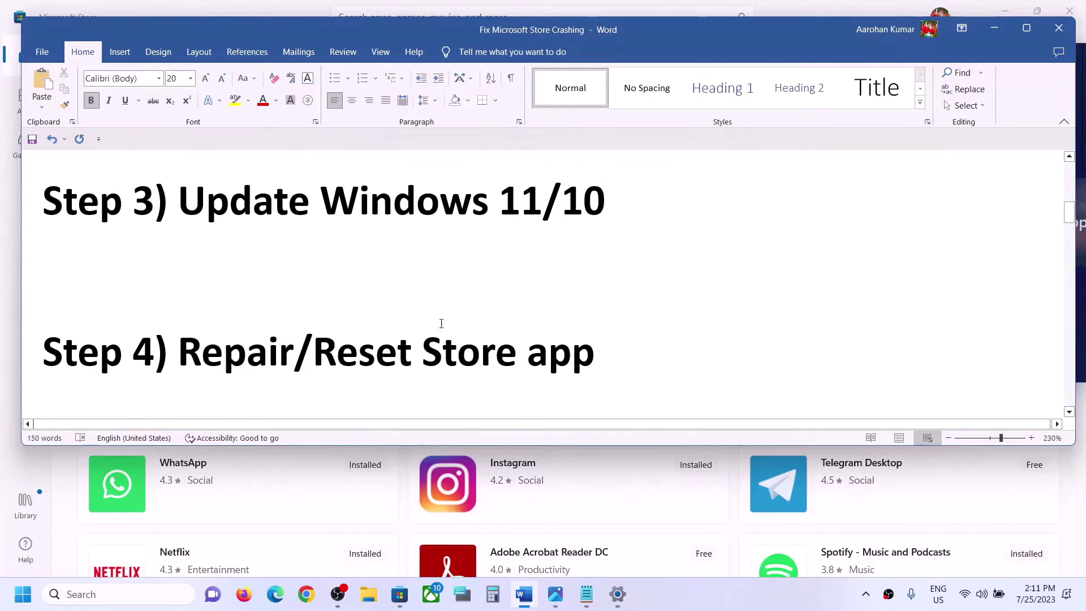
{"action": "left_click_drag", "start_coordinate": [178, 365], "coordinate": [540, 362]}
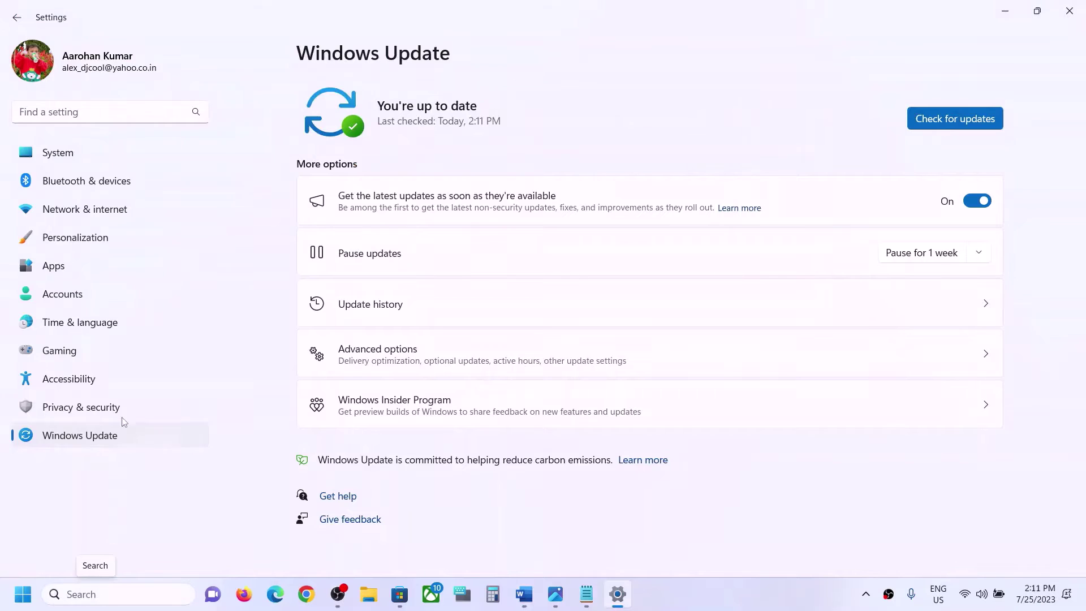
Step: In Settings, search the installed apps for "store" and open the Microsoft Store app's advanced options
{"action": "left_click", "coordinate": [79, 274]}
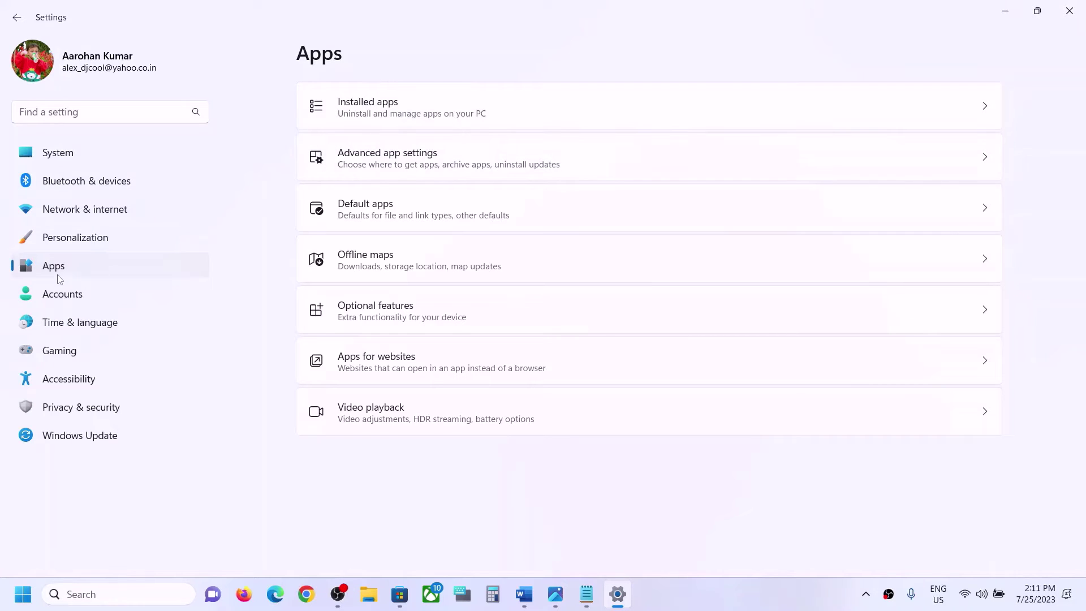
{"action": "left_click", "coordinate": [425, 112]}
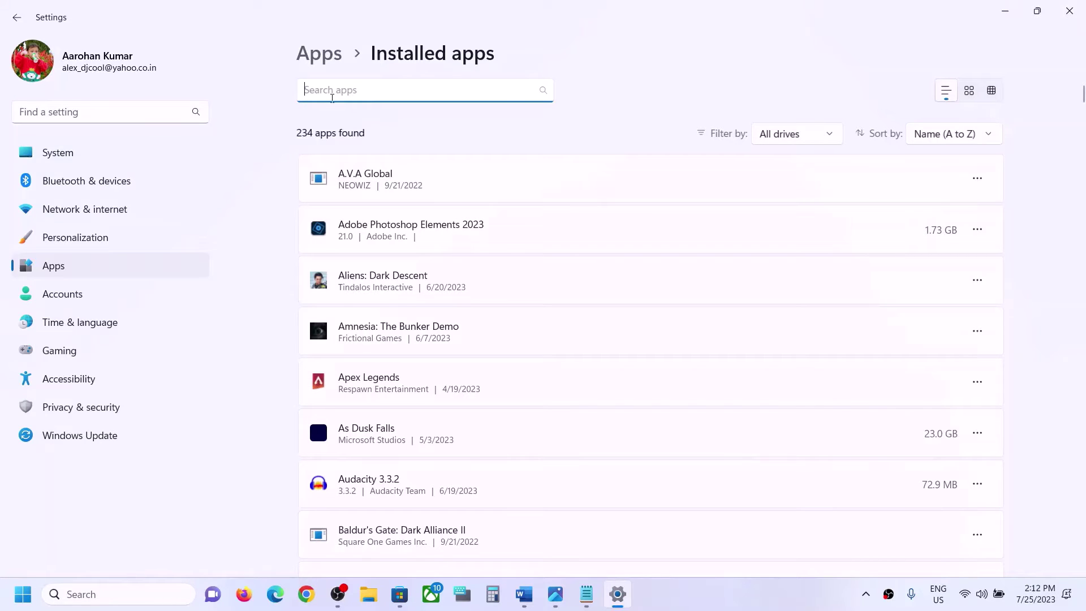
{"action": "type", "text": "store"}
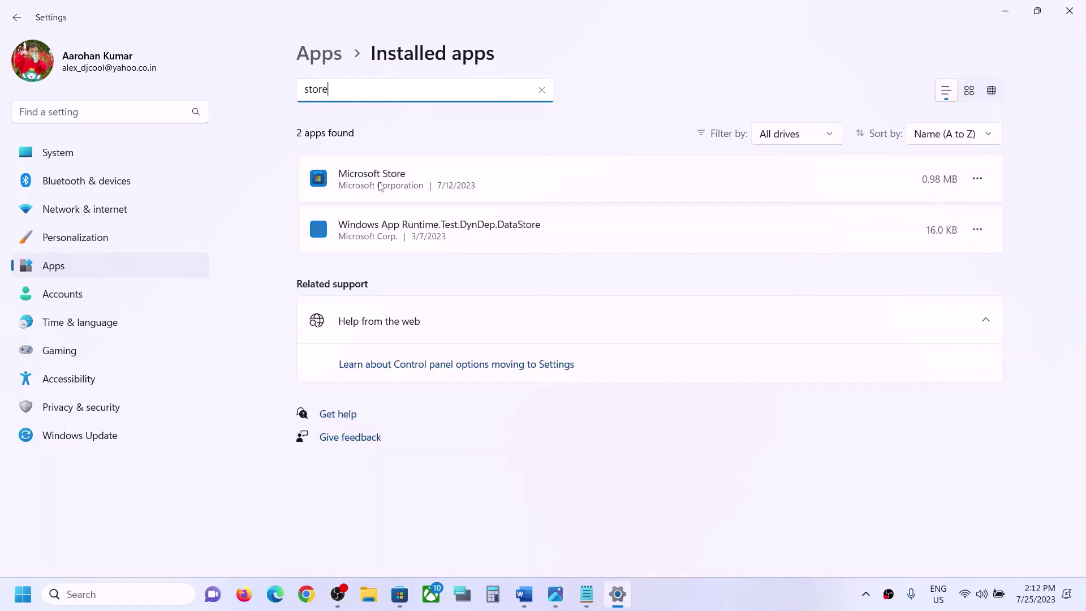
{"action": "left_click", "coordinate": [977, 178]}
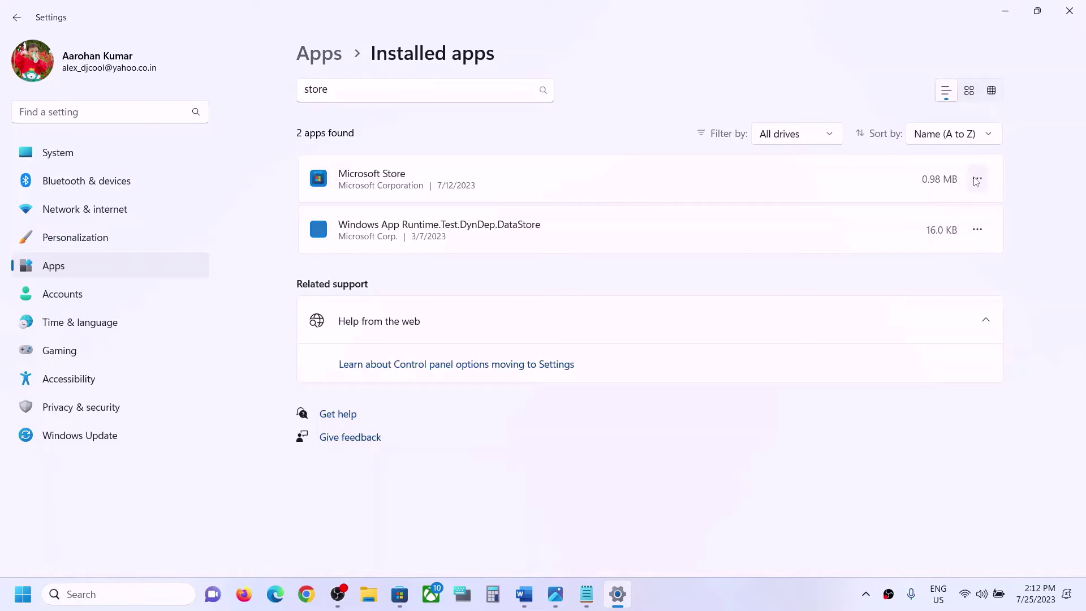
{"action": "left_click", "coordinate": [865, 212]}
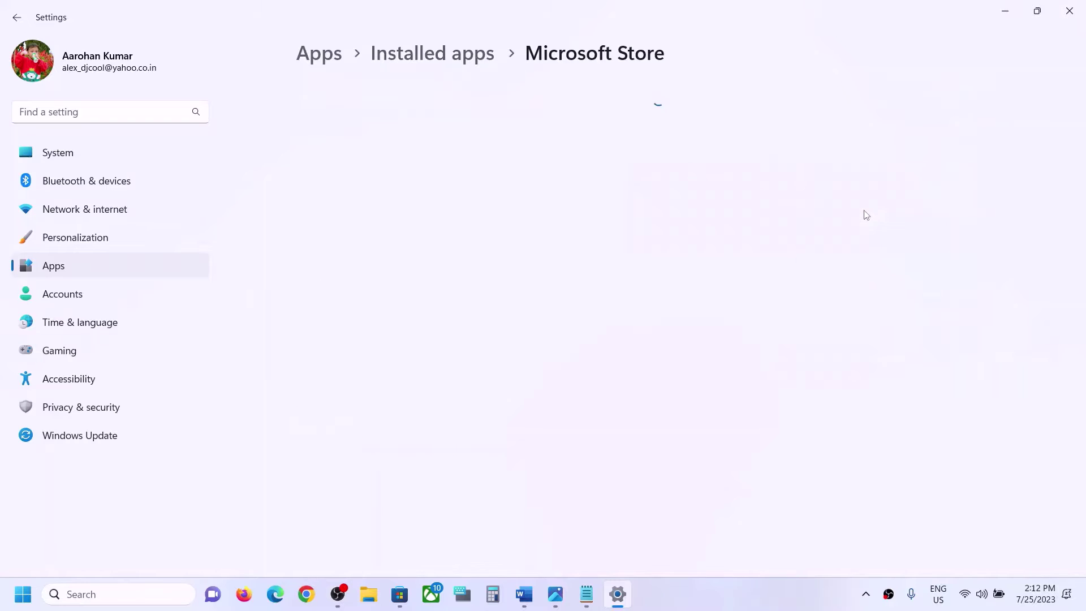
Step: Repair the Microsoft Store app and reset it, confirming the deletion of its data
{"action": "scroll", "coordinate": [397, 349], "scroll_direction": "down", "scroll_amount": 2}
{"action": "scroll", "coordinate": [399, 348], "scroll_direction": "down", "scroll_amount": 10}
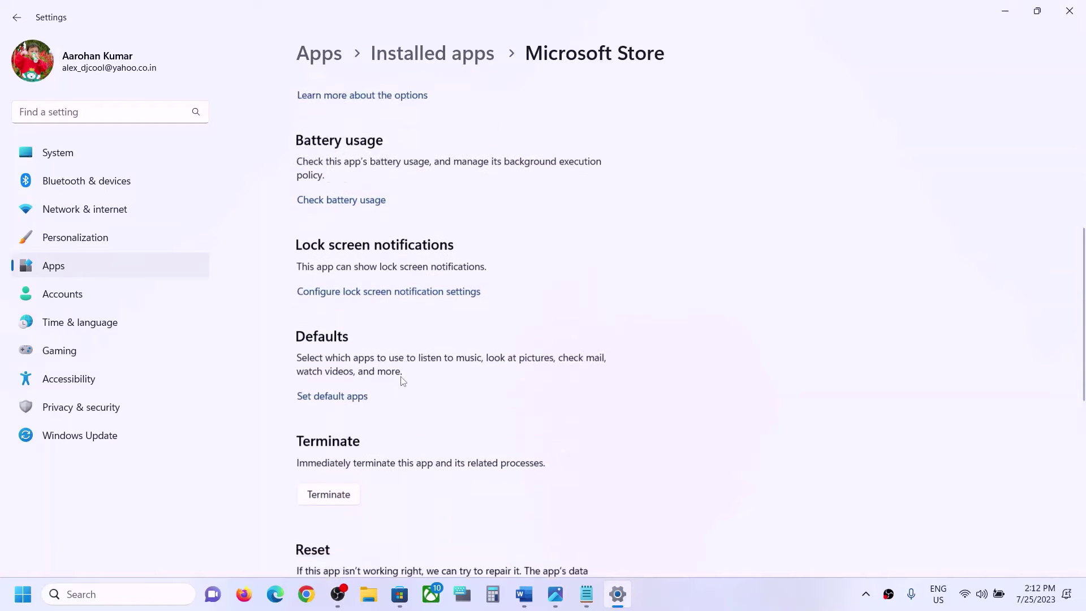
{"action": "left_click", "coordinate": [334, 268]}
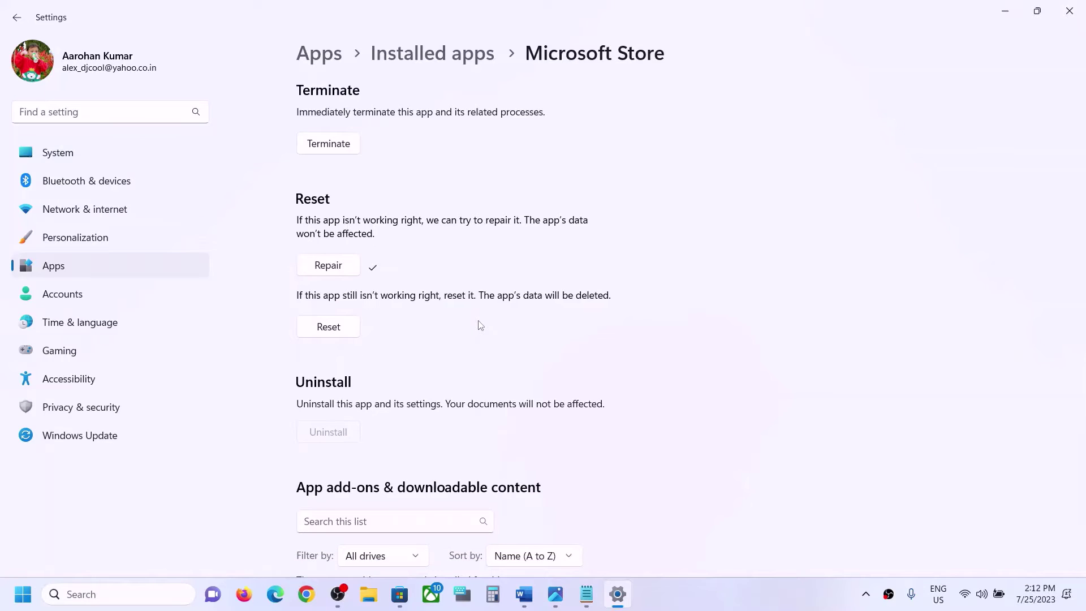
{"action": "left_click", "coordinate": [336, 331]}
{"action": "left_click", "coordinate": [390, 290]}
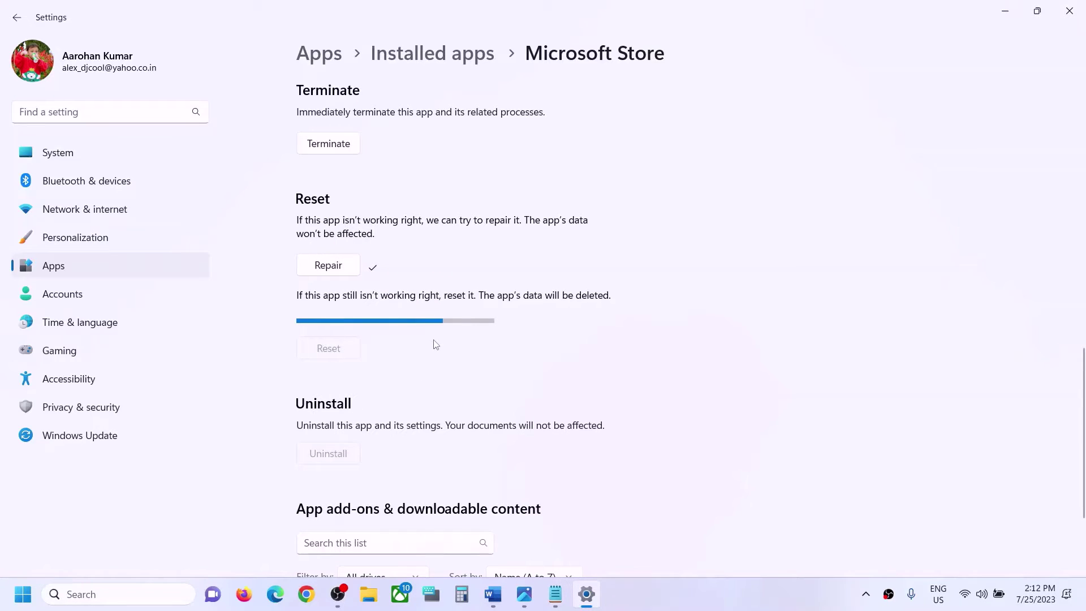
Step: Return to the Word document and read Step 5 for the services that need restarting
{"action": "mouse_move", "coordinate": [495, 603]}
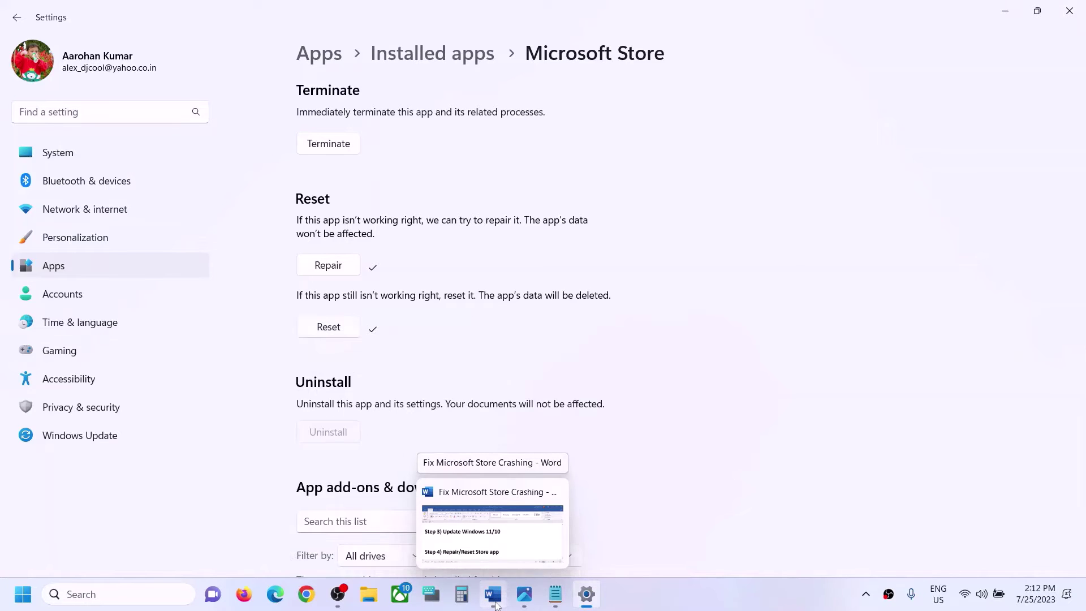
{"action": "left_click", "coordinate": [494, 601]}
{"action": "scroll", "coordinate": [474, 327], "scroll_direction": "down", "scroll_amount": 5}
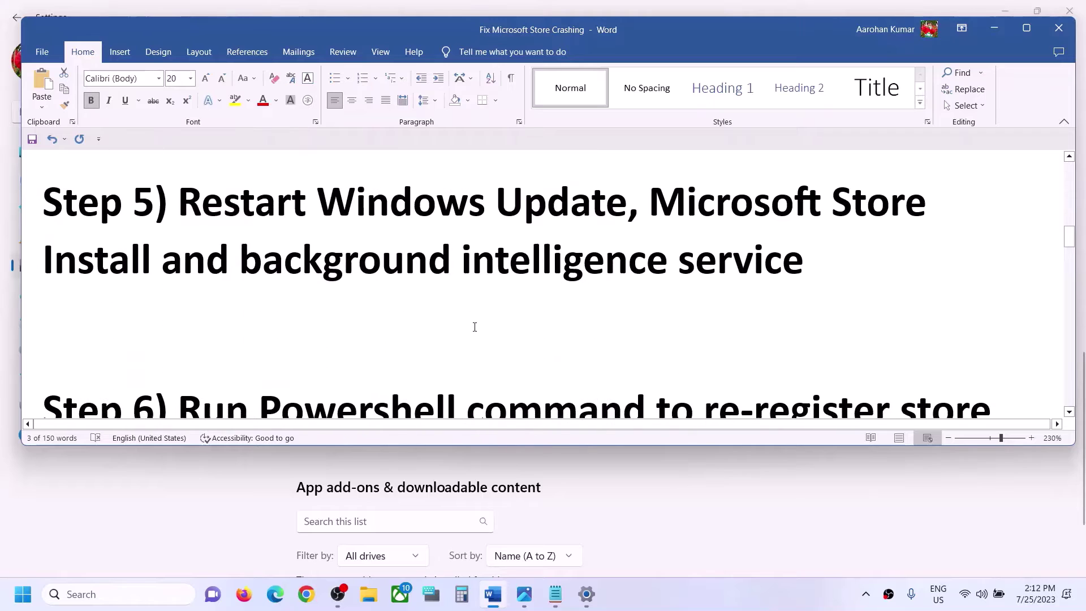
{"action": "scroll", "coordinate": [276, 288], "scroll_direction": "up", "scroll_amount": 2}
{"action": "left_click_drag", "start_coordinate": [276, 288], "coordinate": [927, 282]}
{"action": "left_click", "coordinate": [804, 337]}
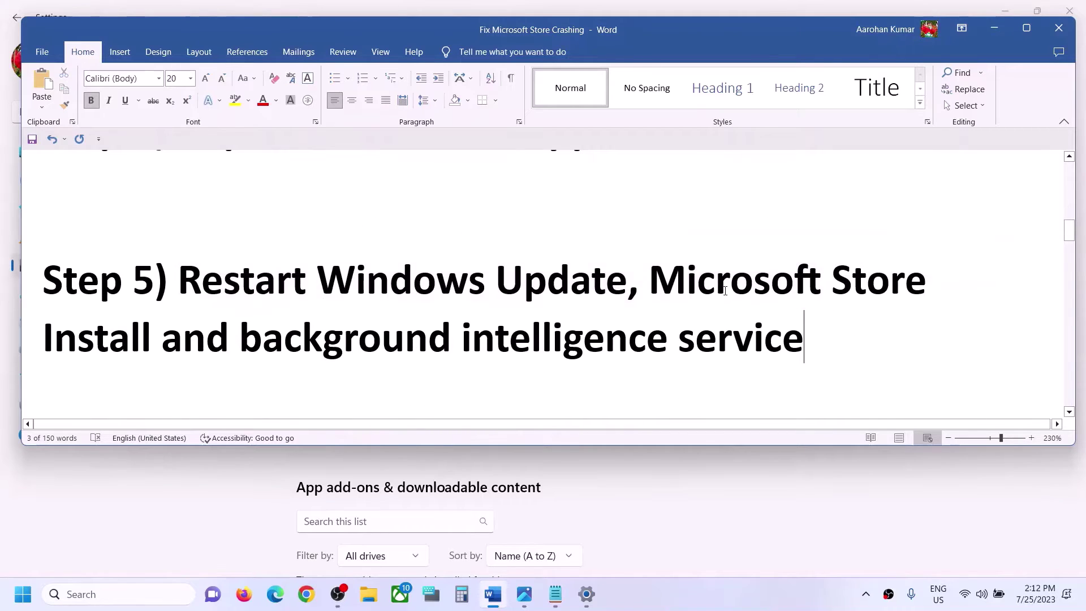
{"action": "left_click_drag", "start_coordinate": [686, 280], "coordinate": [654, 354]}
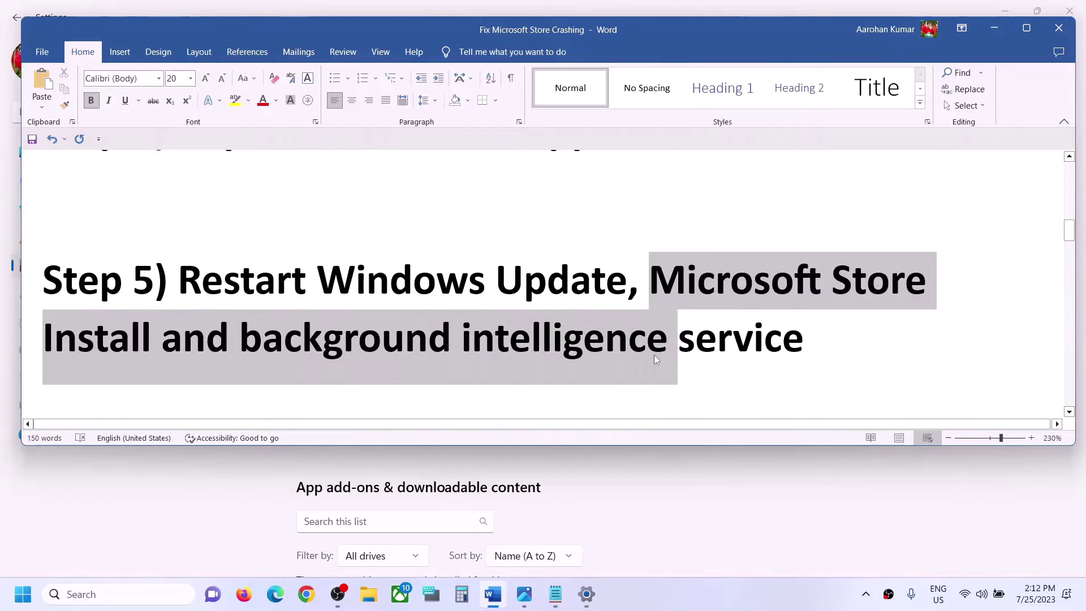
{"action": "left_click", "coordinate": [821, 364]}
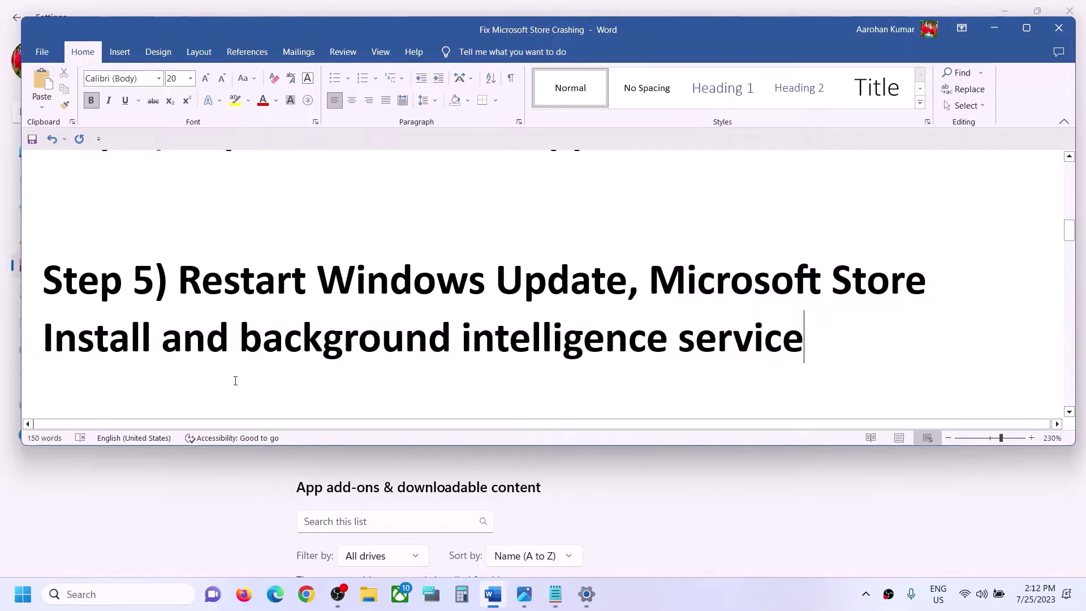
Step: Search Windows for "services" and open the Services app
{"action": "left_click", "coordinate": [90, 594]}
{"action": "type", "text": "servi"}
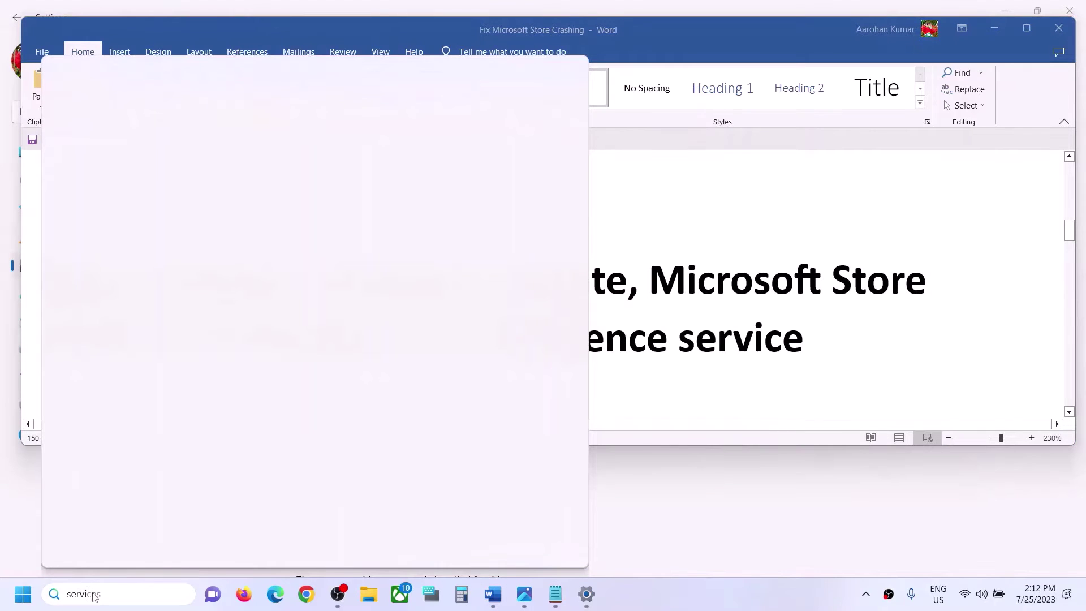
{"action": "type", "text": "ces"}
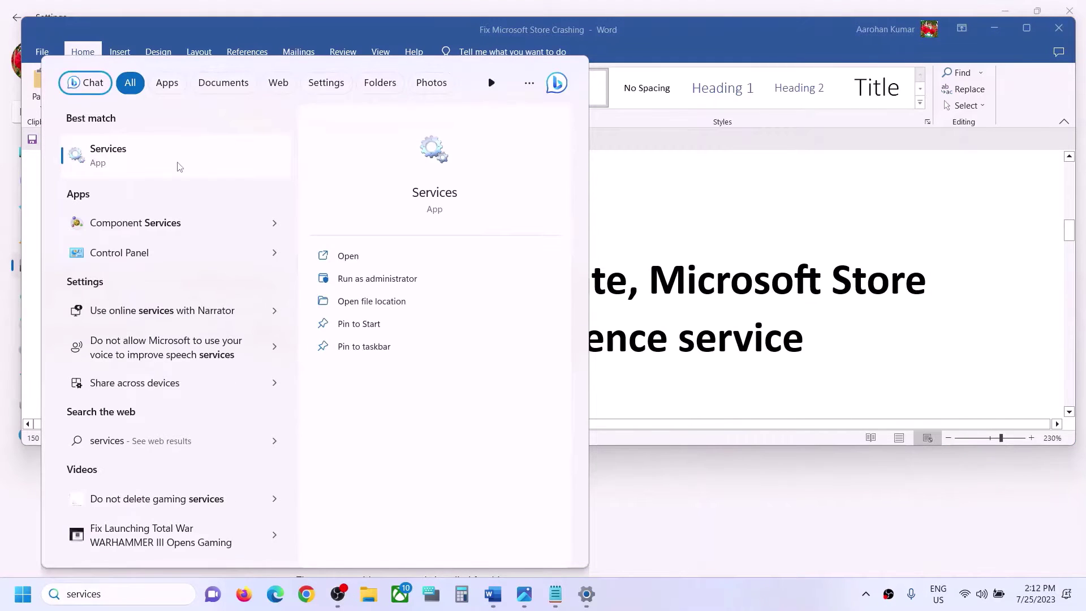
{"action": "left_click", "coordinate": [179, 166]}
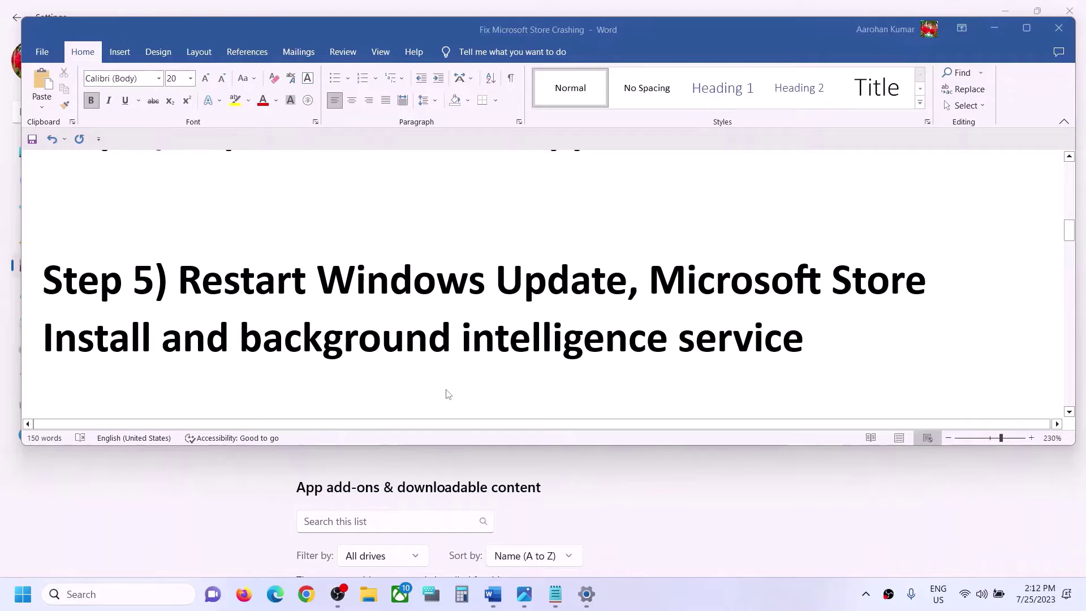
Step: Find the Windows Update service in the list, set its startup type to Automatic and apply the change
{"action": "left_click", "coordinate": [380, 432]}
{"action": "key", "text": "w"}
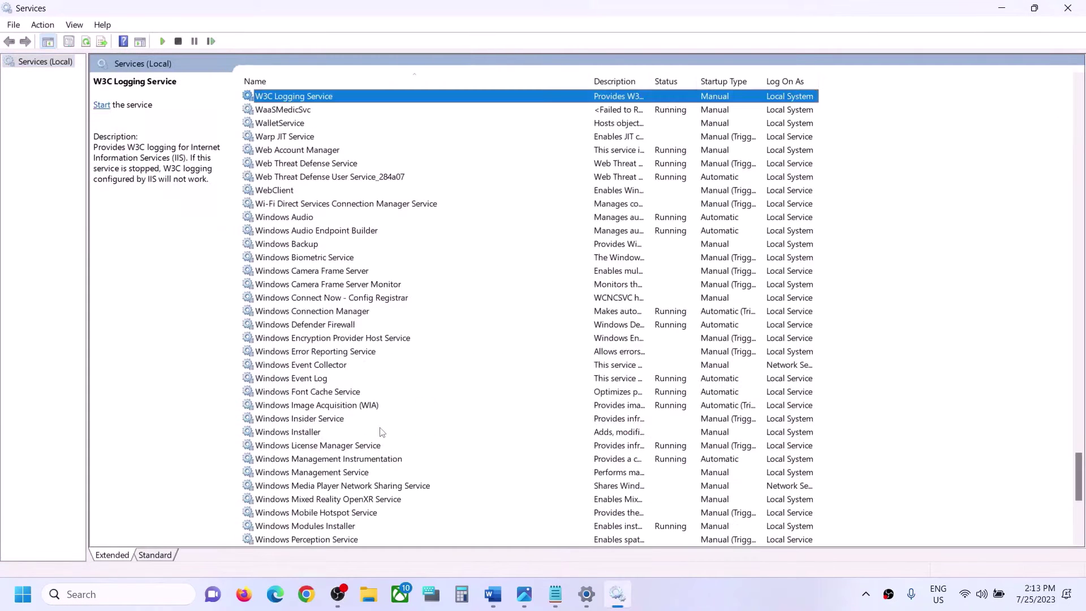
{"action": "scroll", "coordinate": [320, 477], "scroll_direction": "down", "scroll_amount": 12}
{"action": "left_click", "coordinate": [314, 381]}
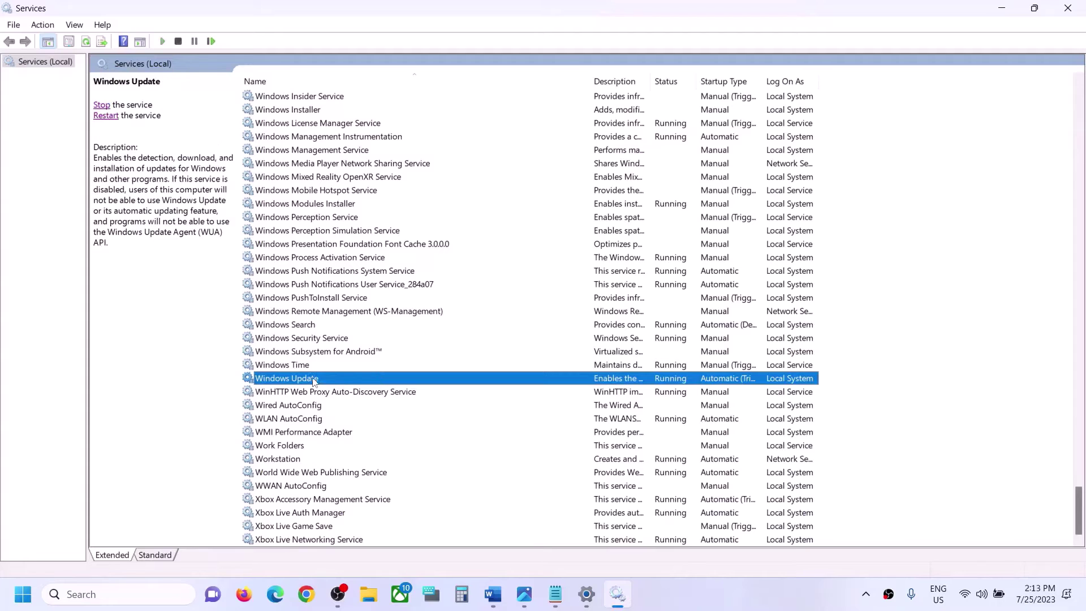
{"action": "double_click", "coordinate": [368, 381]}
{"action": "left_click", "coordinate": [548, 278]}
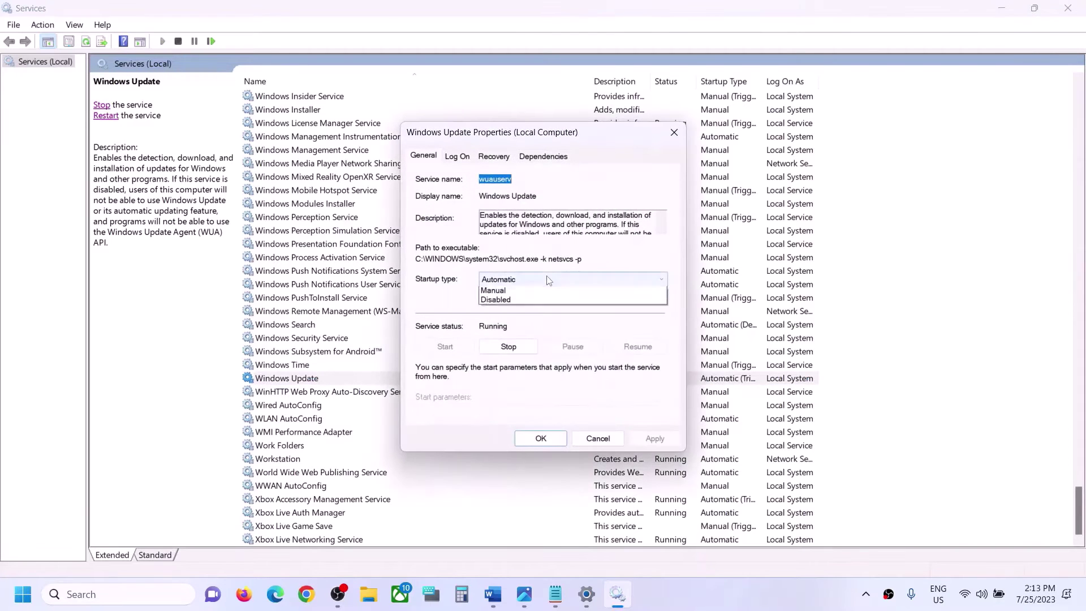
{"action": "left_click", "coordinate": [516, 301]}
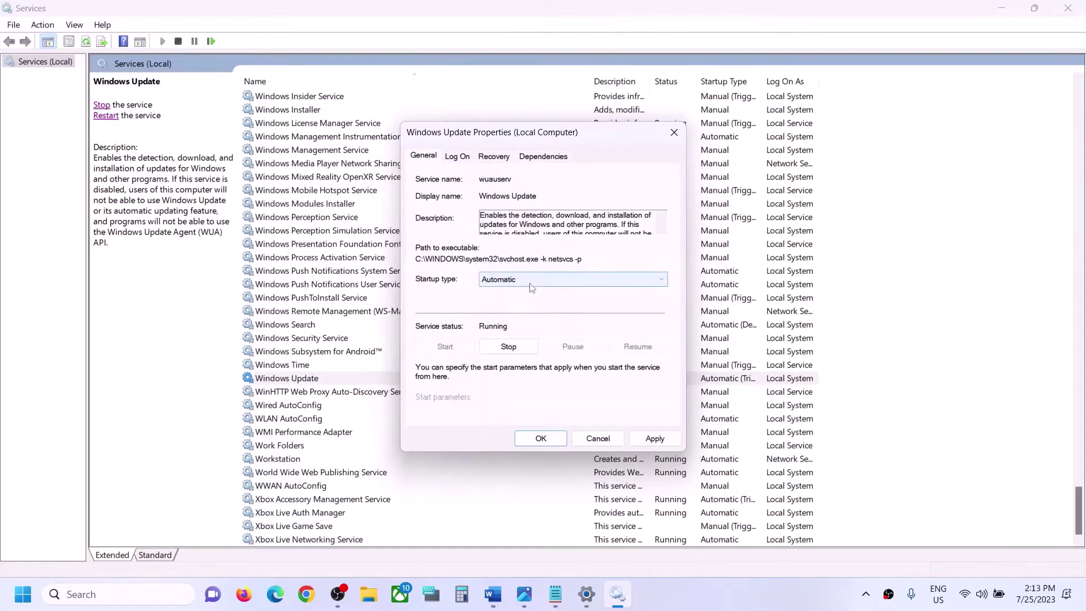
{"action": "left_click", "coordinate": [654, 439]}
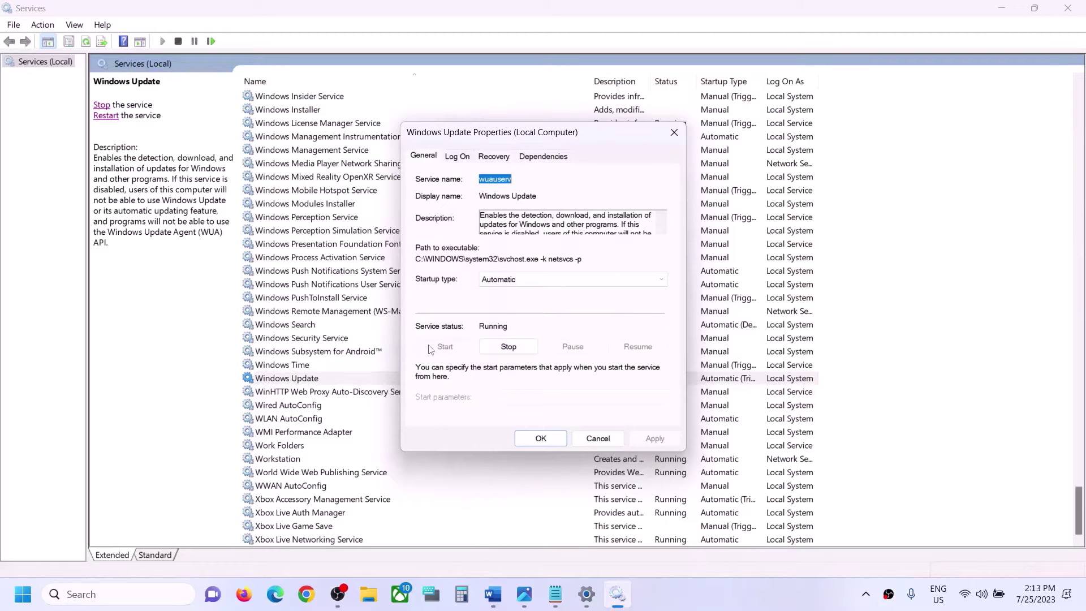
{"action": "left_click", "coordinate": [535, 439]}
Step: Restart the Windows Update service
{"action": "left_click", "coordinate": [351, 382]}
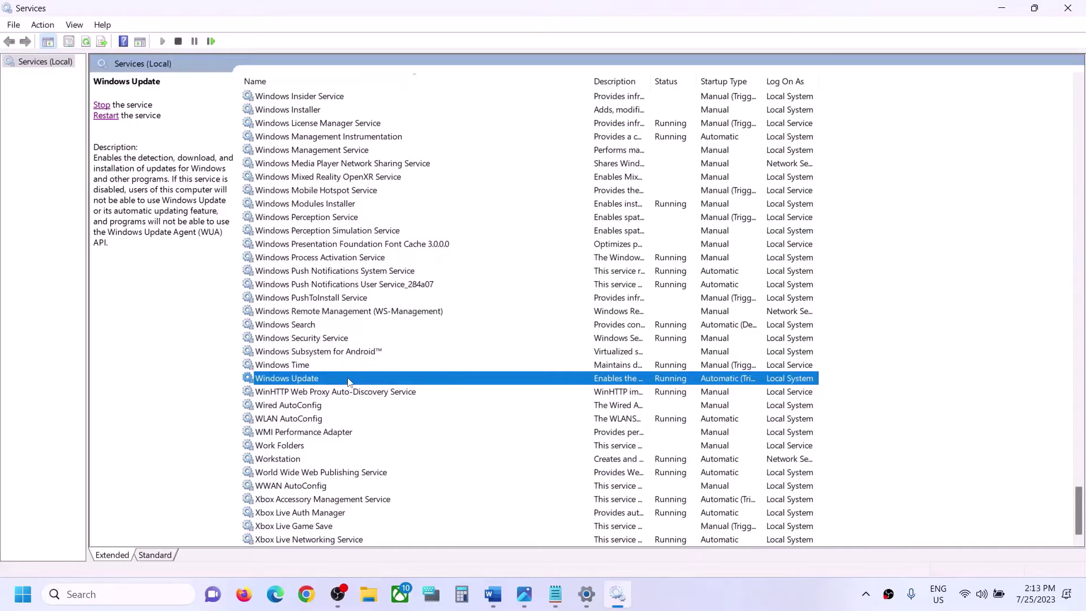
{"action": "right_click", "coordinate": [347, 382]}
{"action": "left_click", "coordinate": [412, 449]}
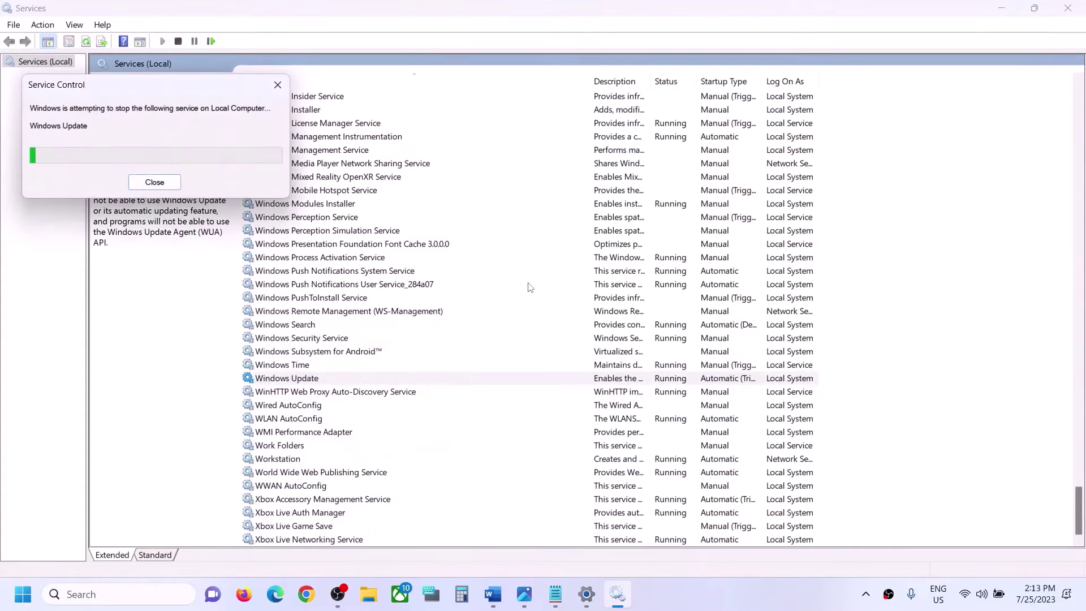
Step: Find the Microsoft Store Install Service, set its startup type to Automatic and apply the change
{"action": "left_click", "coordinate": [369, 340]}
{"action": "key", "text": "m"}
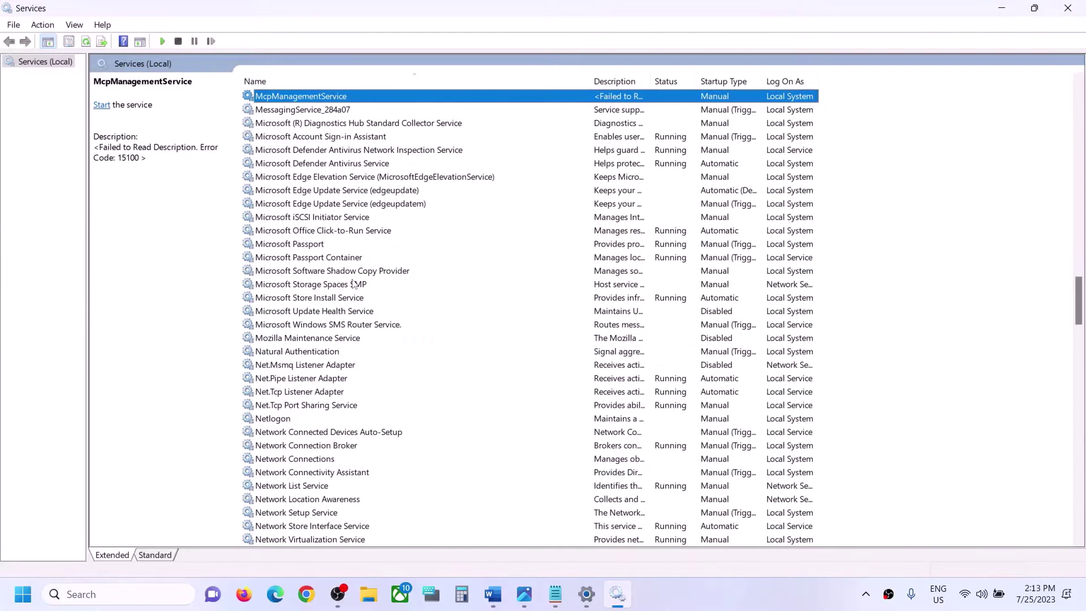
{"action": "left_click", "coordinate": [325, 299]}
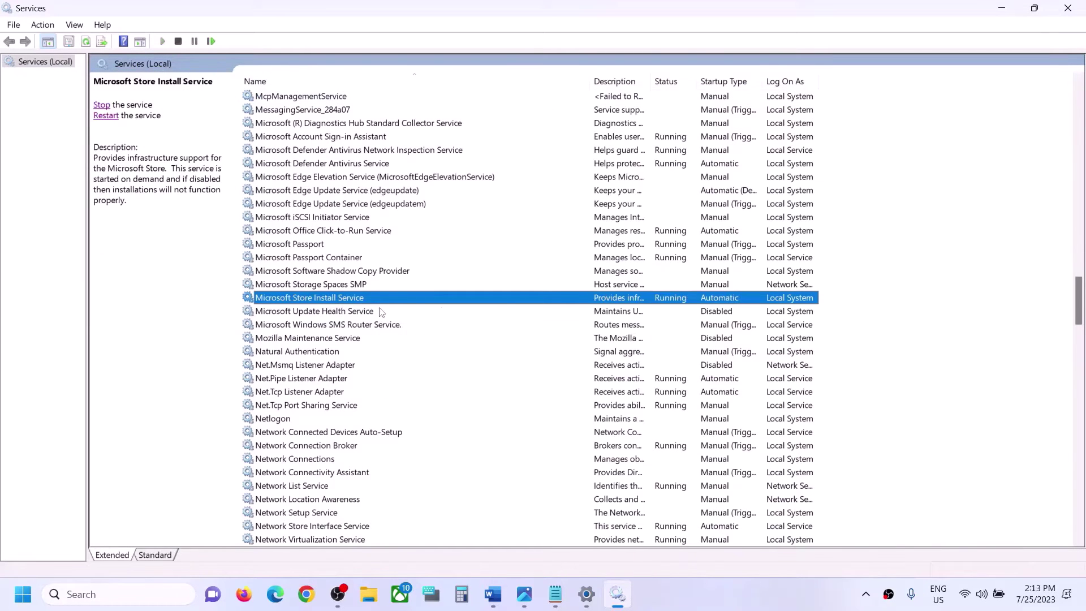
{"action": "double_click", "coordinate": [411, 301]}
{"action": "left_click", "coordinate": [529, 279]}
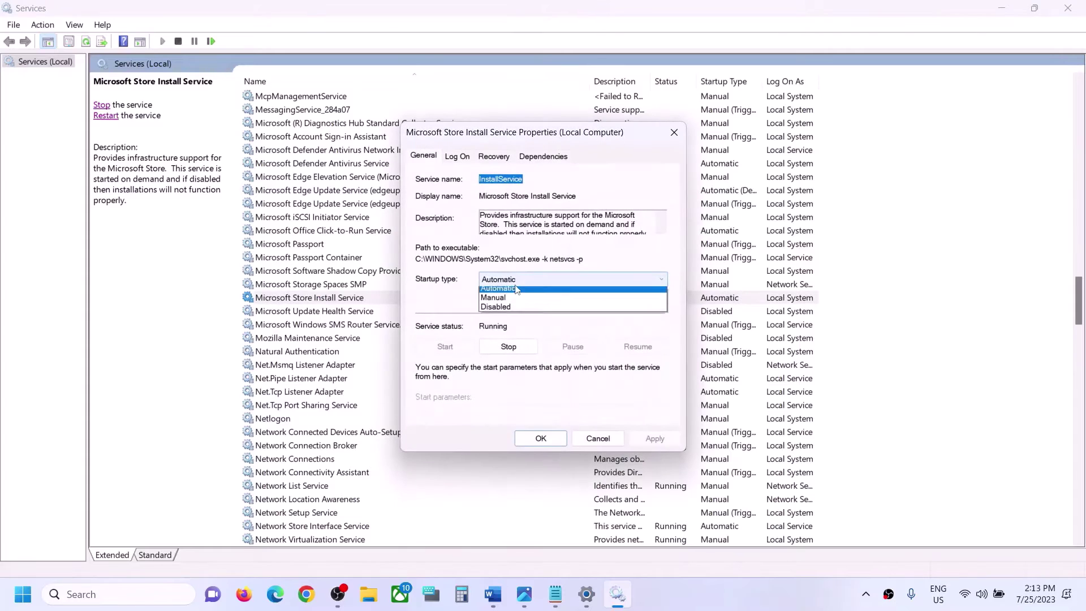
{"action": "left_click", "coordinate": [512, 305]}
{"action": "left_click", "coordinate": [654, 438]}
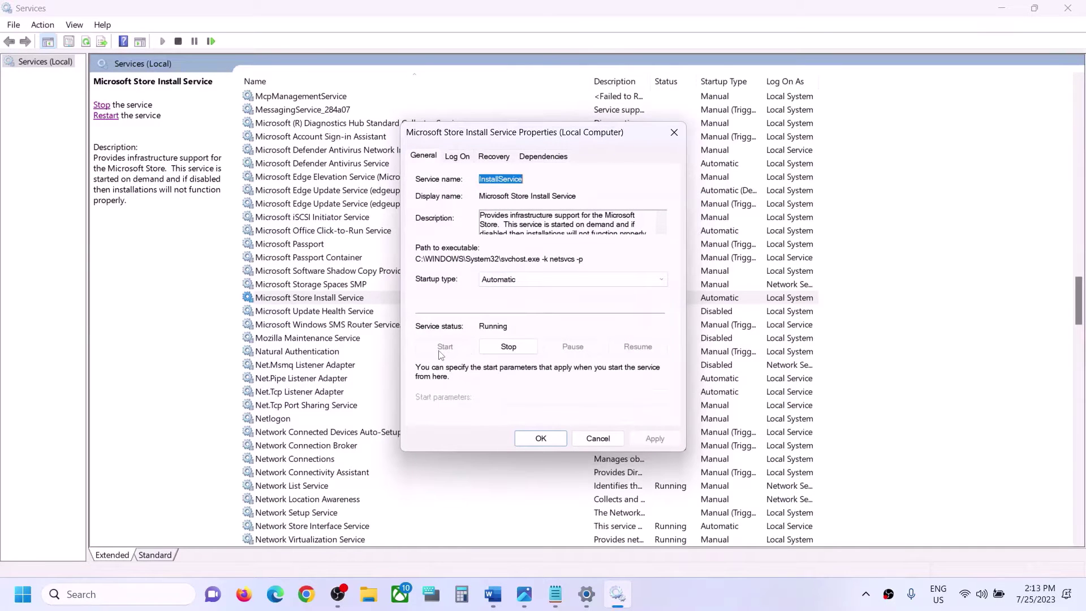
{"action": "left_click", "coordinate": [534, 439]}
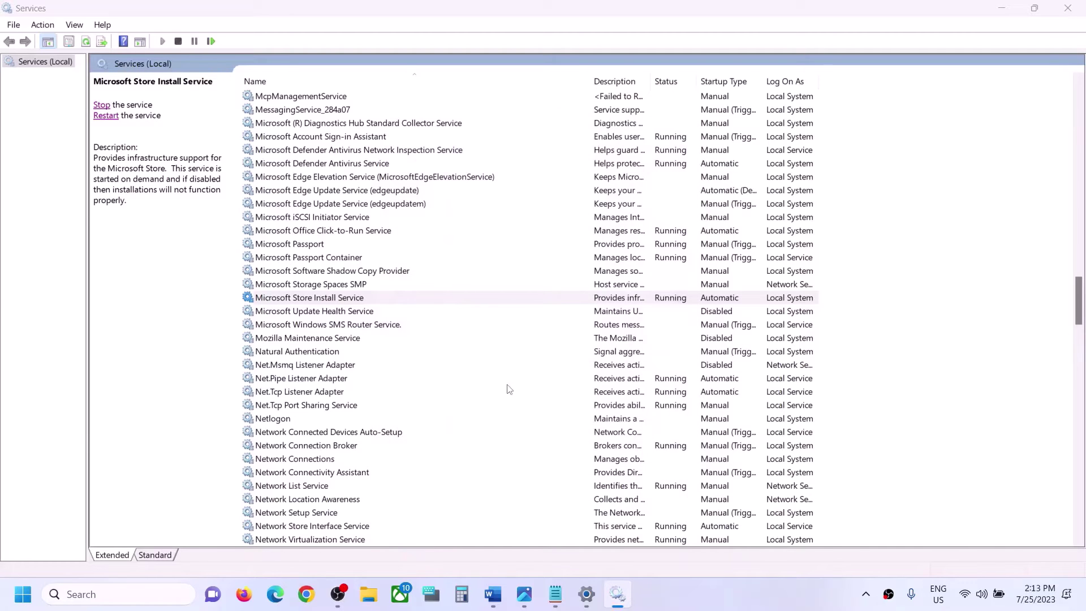
Step: Restart the Microsoft Store Install Service
{"action": "left_click", "coordinate": [334, 301]}
{"action": "right_click", "coordinate": [327, 297]}
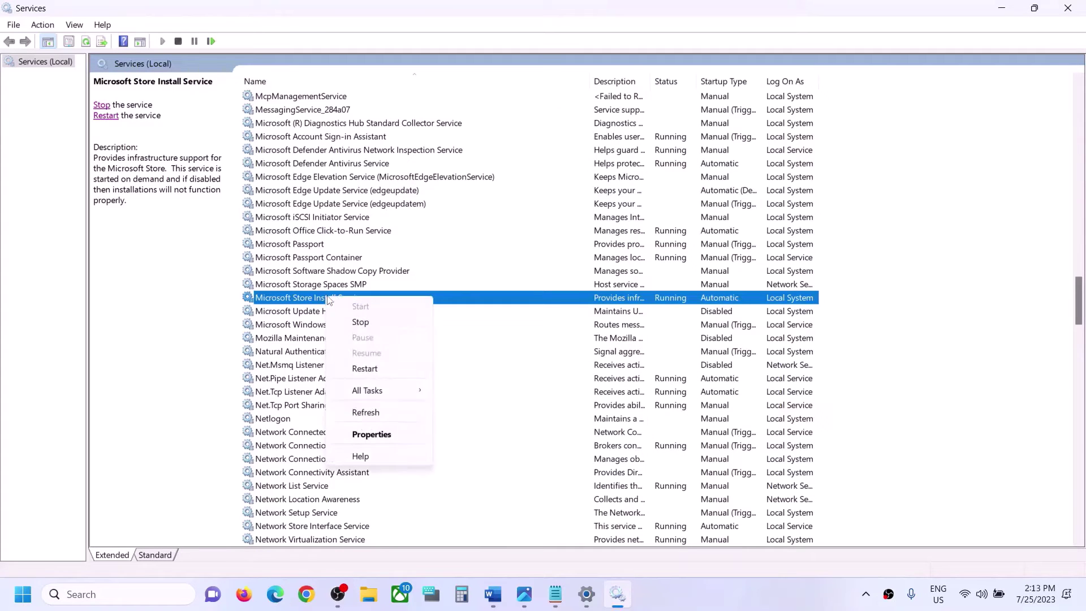
{"action": "left_click", "coordinate": [365, 369]}
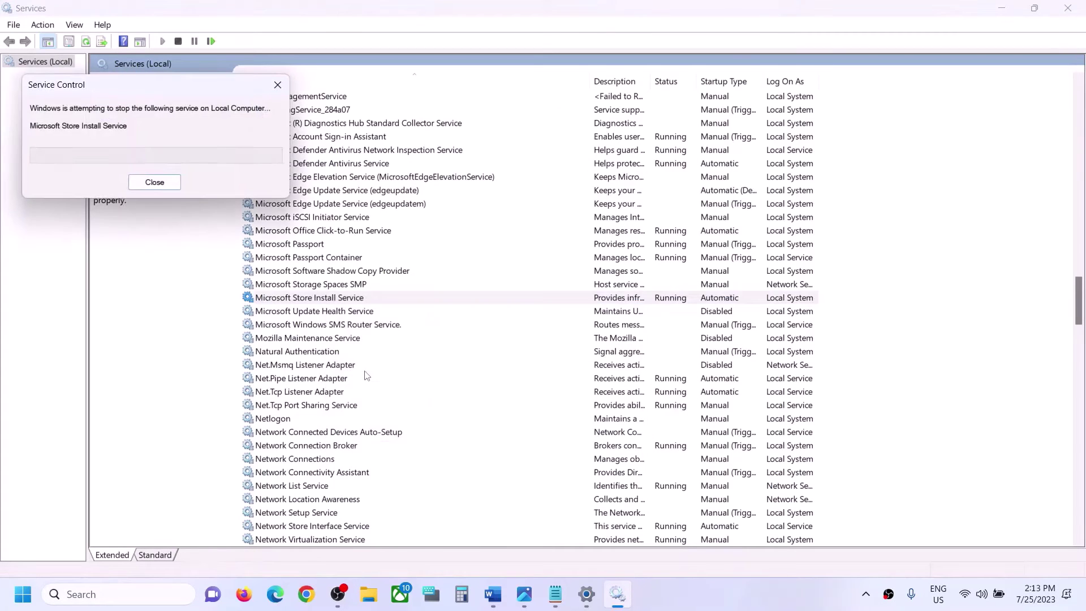
Step: Find the Background Intelligent Transfer Service, set its startup type to Automatic and start the service
{"action": "left_click", "coordinate": [345, 267]}
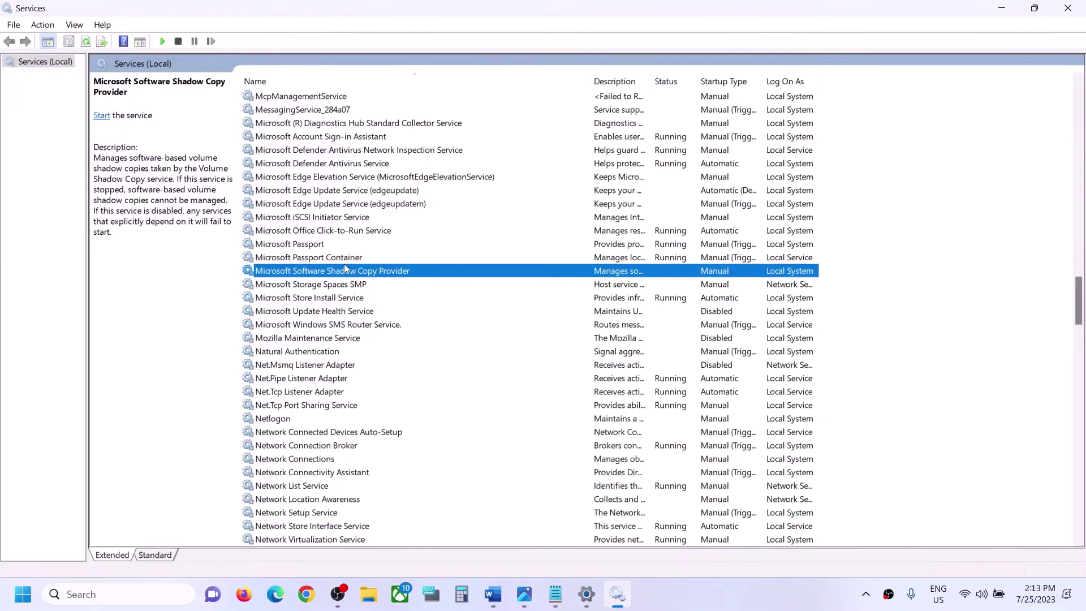
{"action": "key", "text": "b"}
{"action": "scroll", "coordinate": [465, 237], "scroll_direction": "up", "scroll_amount": 1}
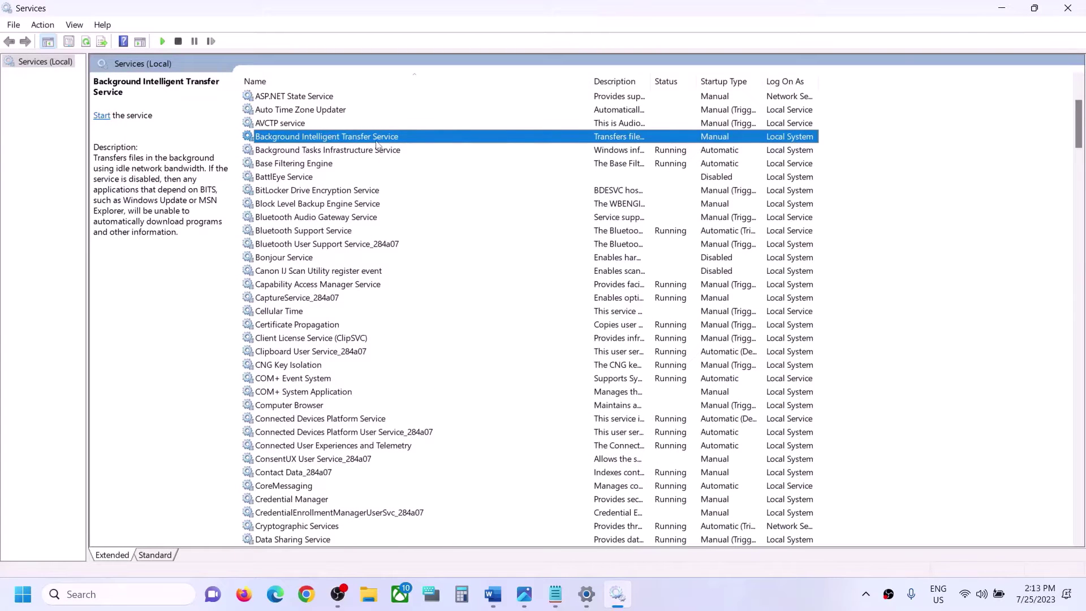
{"action": "double_click", "coordinate": [376, 141]}
{"action": "left_click", "coordinate": [502, 281]}
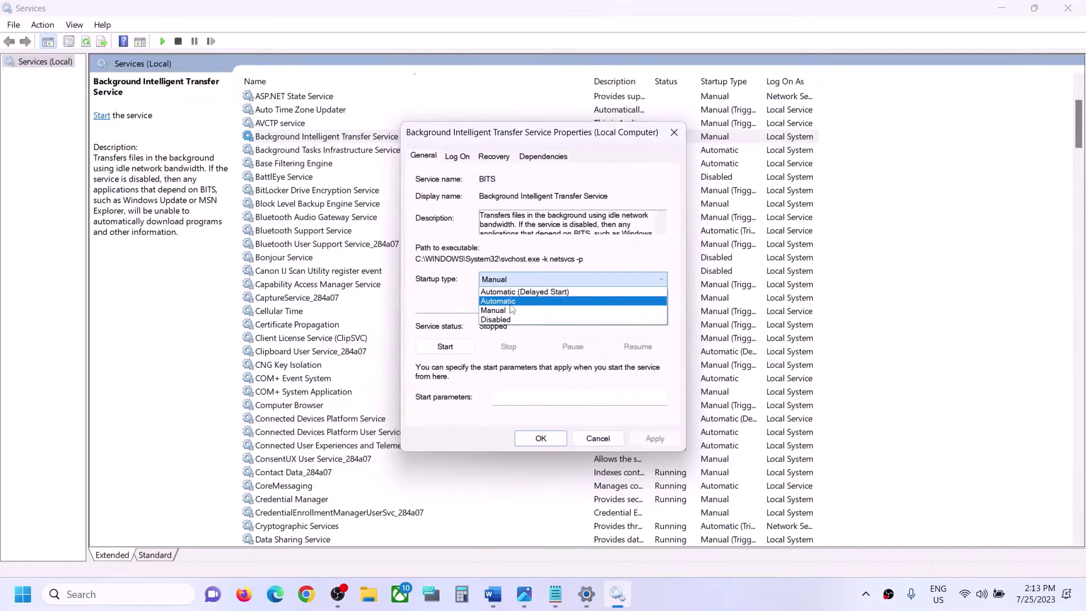
{"action": "left_click", "coordinate": [511, 304]}
{"action": "left_click", "coordinate": [654, 438]}
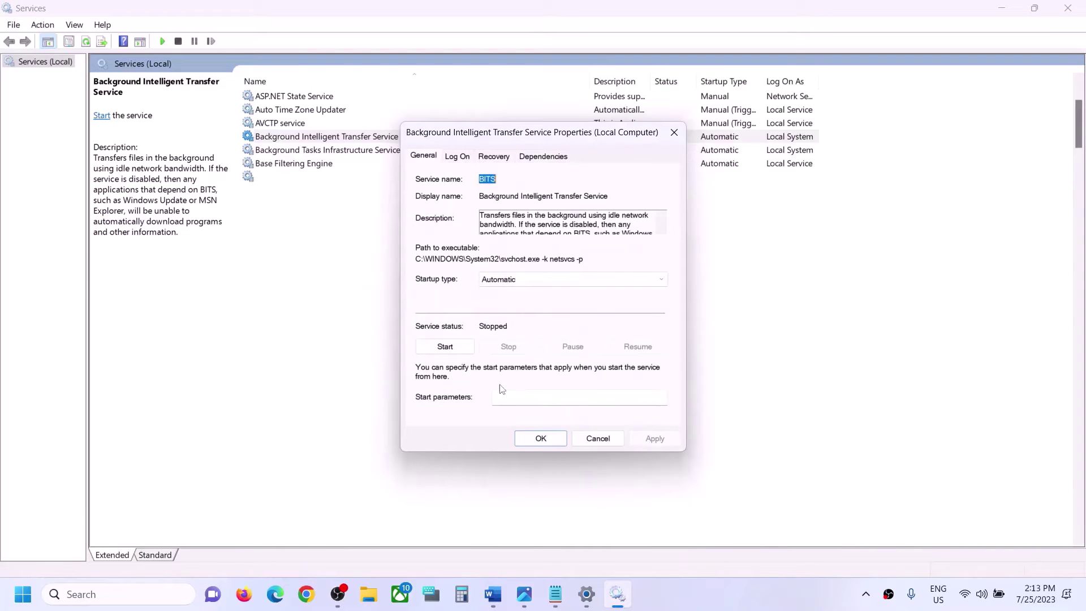
{"action": "left_click", "coordinate": [441, 347]}
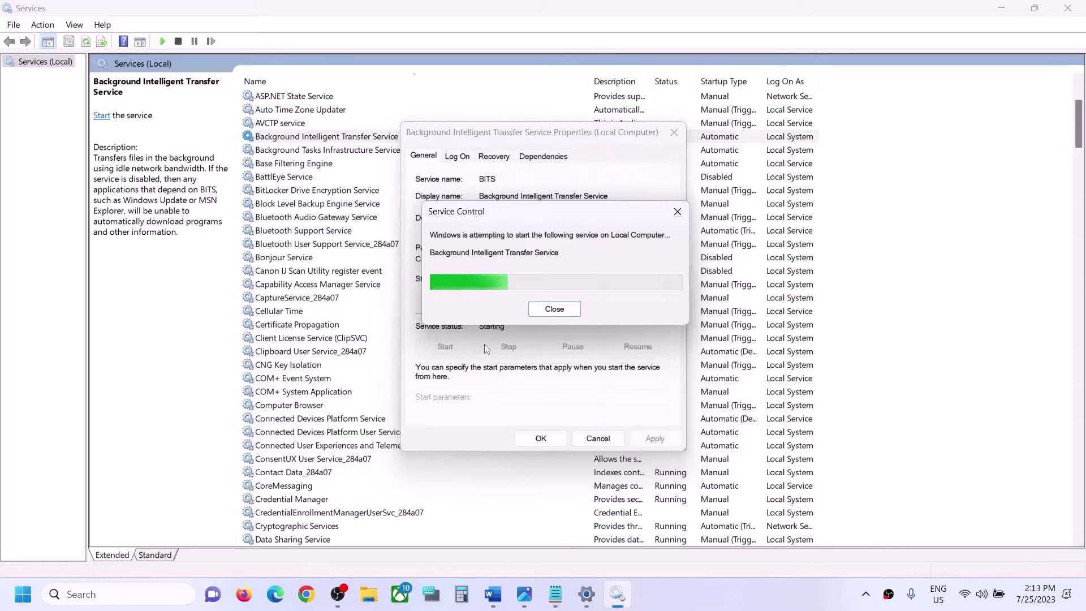
{"action": "left_click", "coordinate": [541, 439]}
Step: Restart the Background Intelligent Transfer Service and close the Services window
{"action": "right_click", "coordinate": [343, 139]}
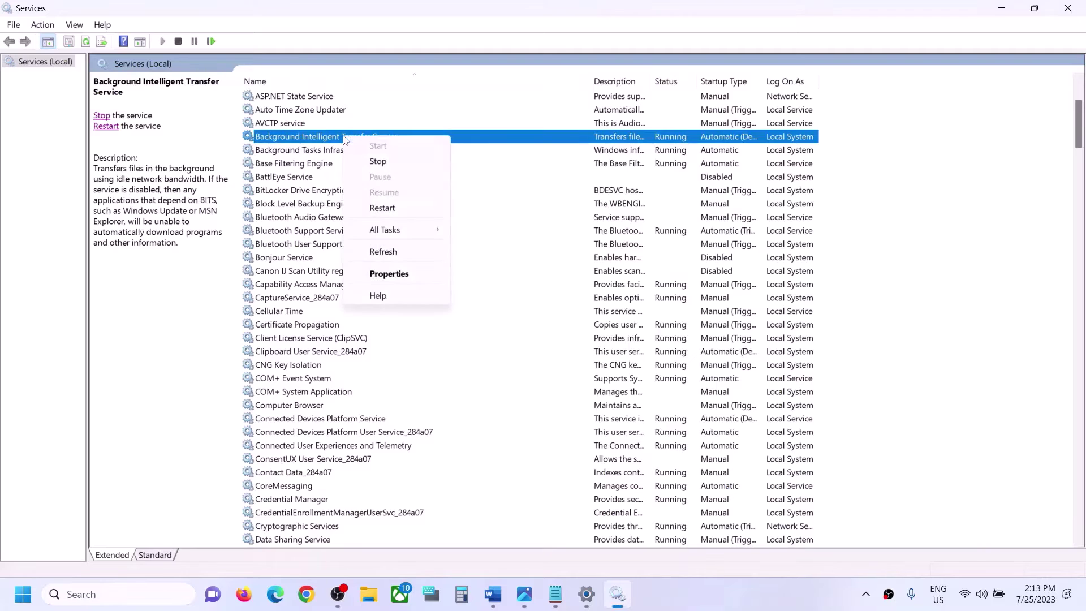
{"action": "left_click", "coordinate": [396, 208]}
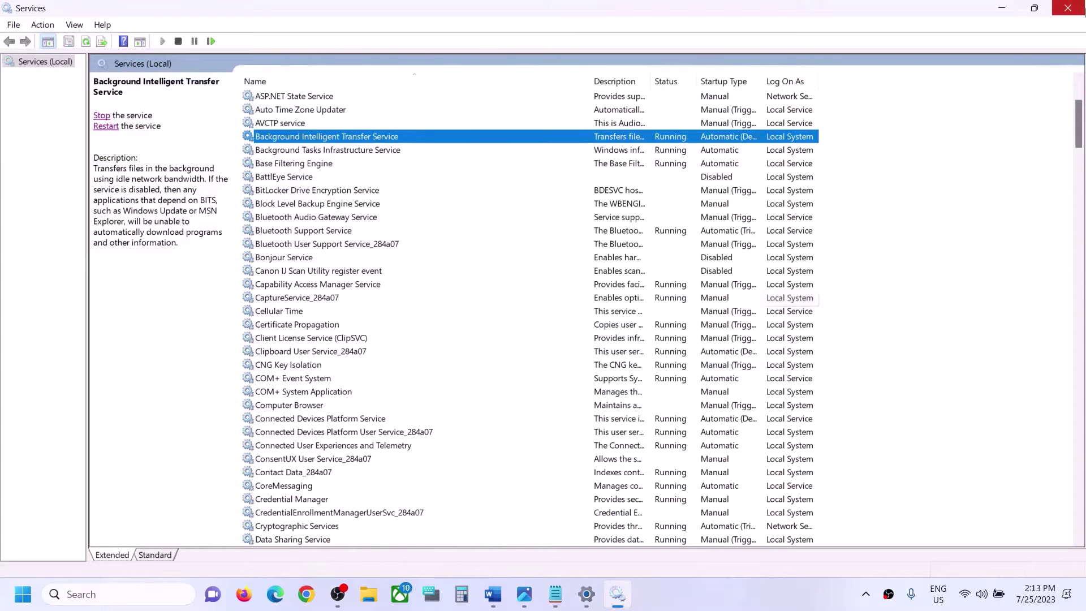
{"action": "left_click", "coordinate": [1067, 9]}
Step: In the Word document, go to Step 6 and copy the Get-AppXPackage *WindowsStore* -AllUsers command that re-registers the Store
{"action": "scroll", "coordinate": [497, 354], "scroll_direction": "down", "scroll_amount": 4}
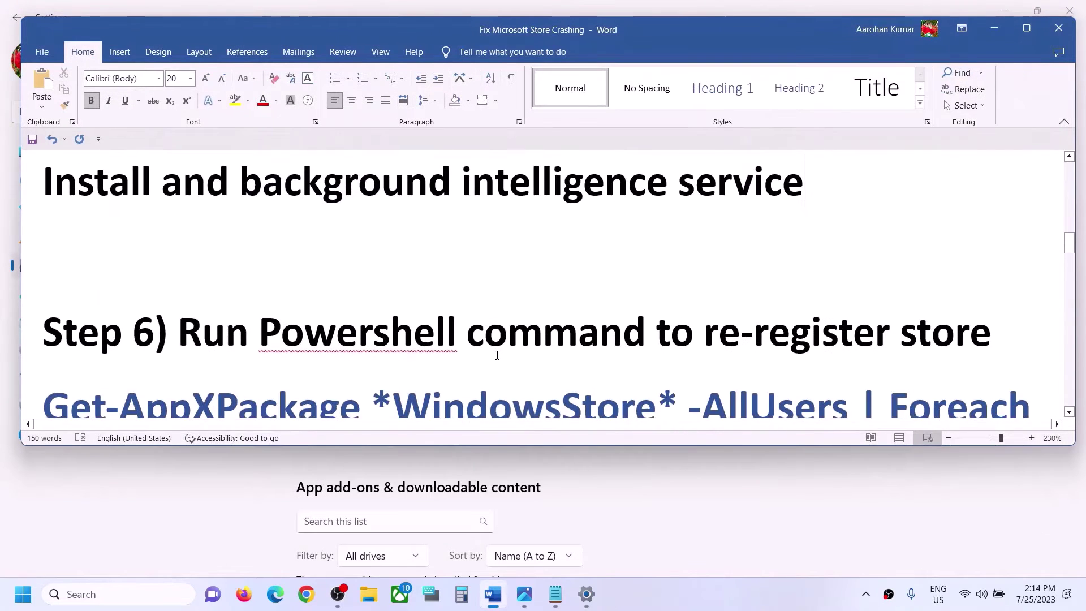
{"action": "scroll", "coordinate": [497, 354], "scroll_direction": "down", "scroll_amount": 5}
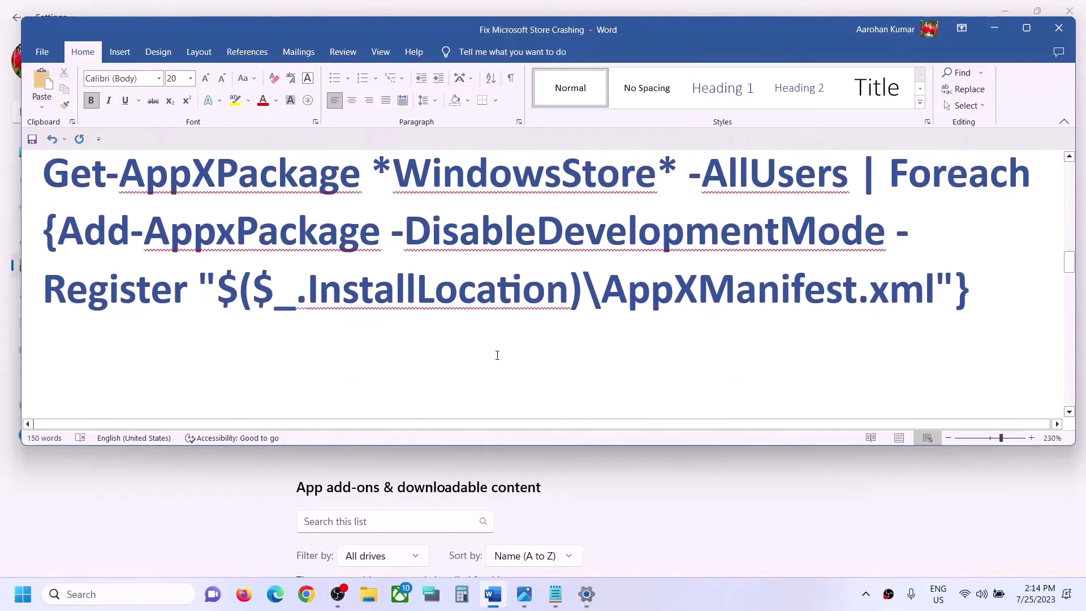
{"action": "scroll", "coordinate": [497, 354], "scroll_direction": "up", "scroll_amount": 5}
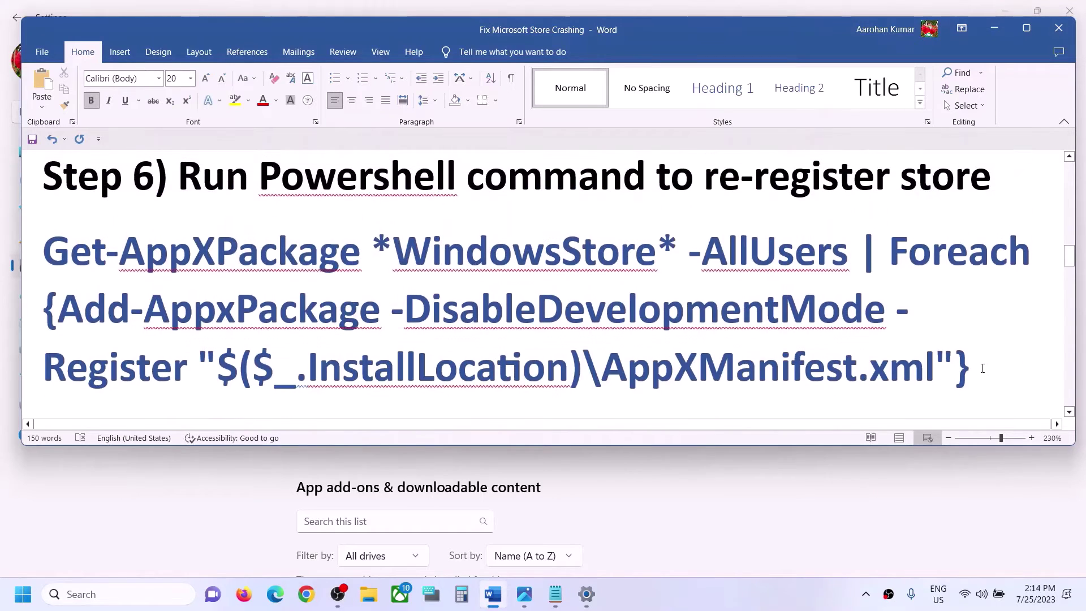
{"action": "left_click_drag", "start_coordinate": [967, 368], "coordinate": [43, 249]}
{"action": "key", "text": "super+c"}
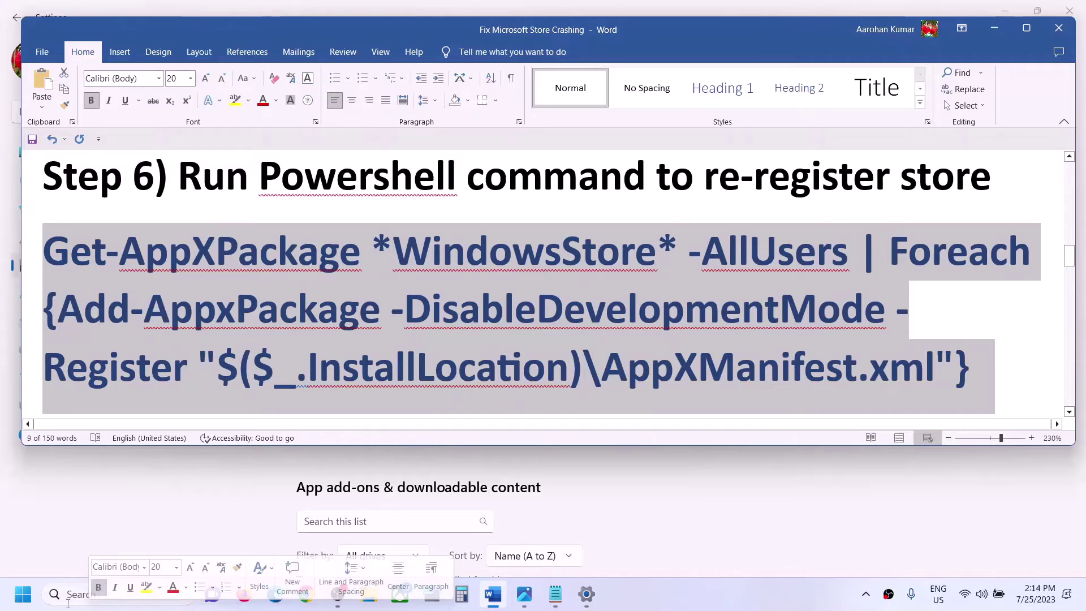
Step: Search Windows for "powershell", open Windows PowerShell as administrator and run the copied *WindowsStore* re-registration command
{"action": "left_click", "coordinate": [78, 593]}
{"action": "type", "text": "pow"}
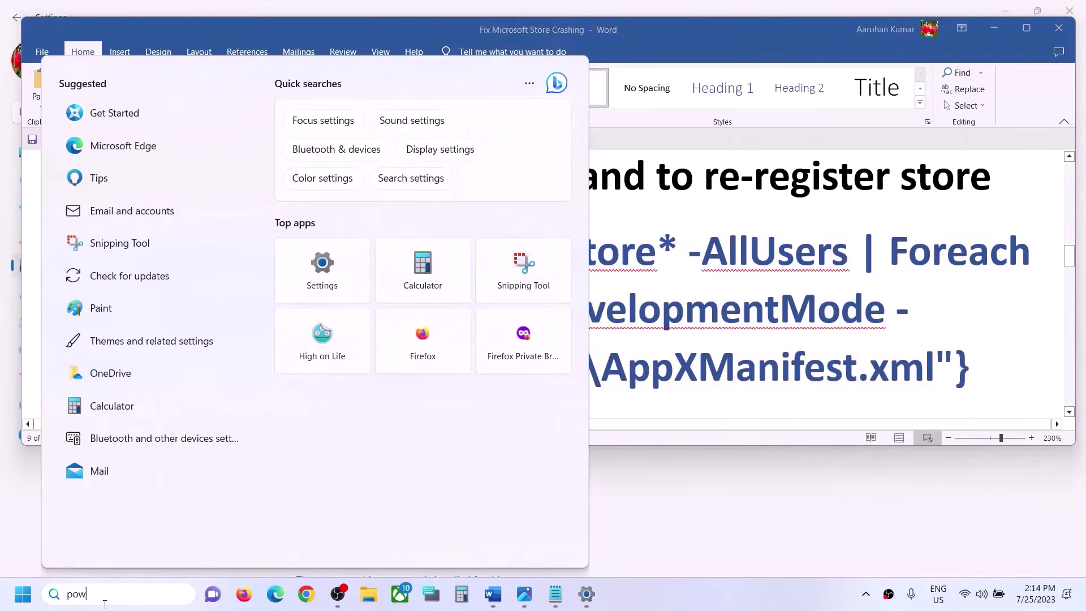
{"action": "type", "text": "ershell"}
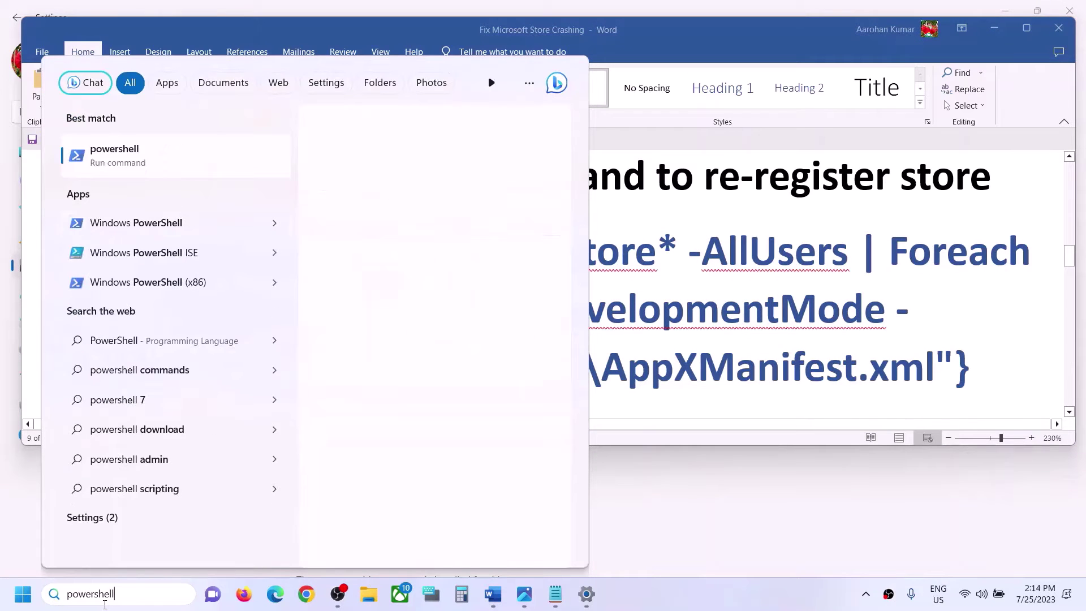
{"action": "right_click", "coordinate": [135, 228]}
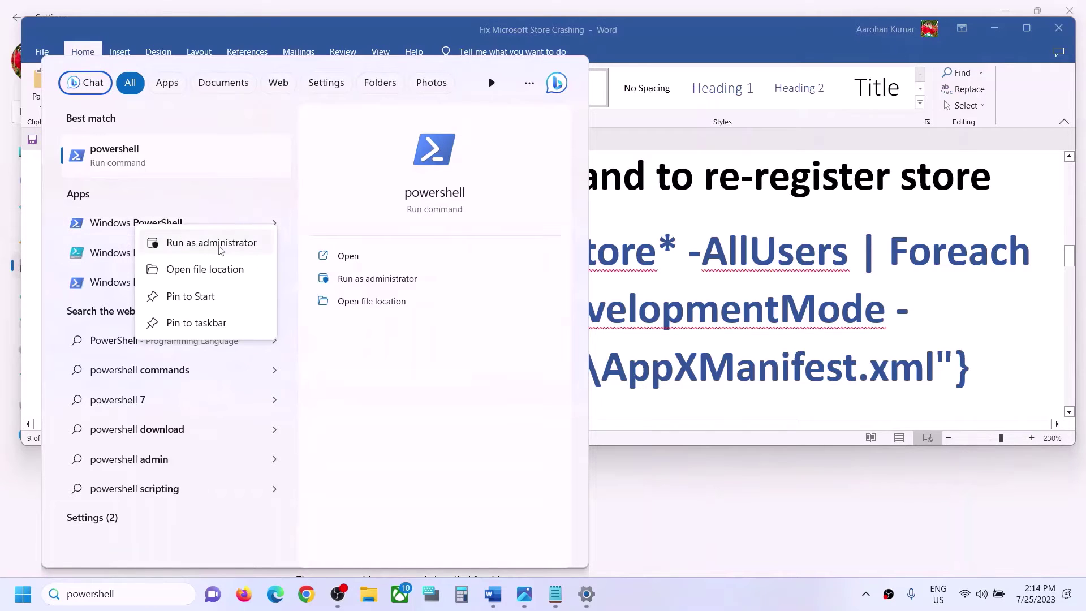
{"action": "left_click", "coordinate": [474, 245]}
{"action": "left_click", "coordinate": [377, 278]}
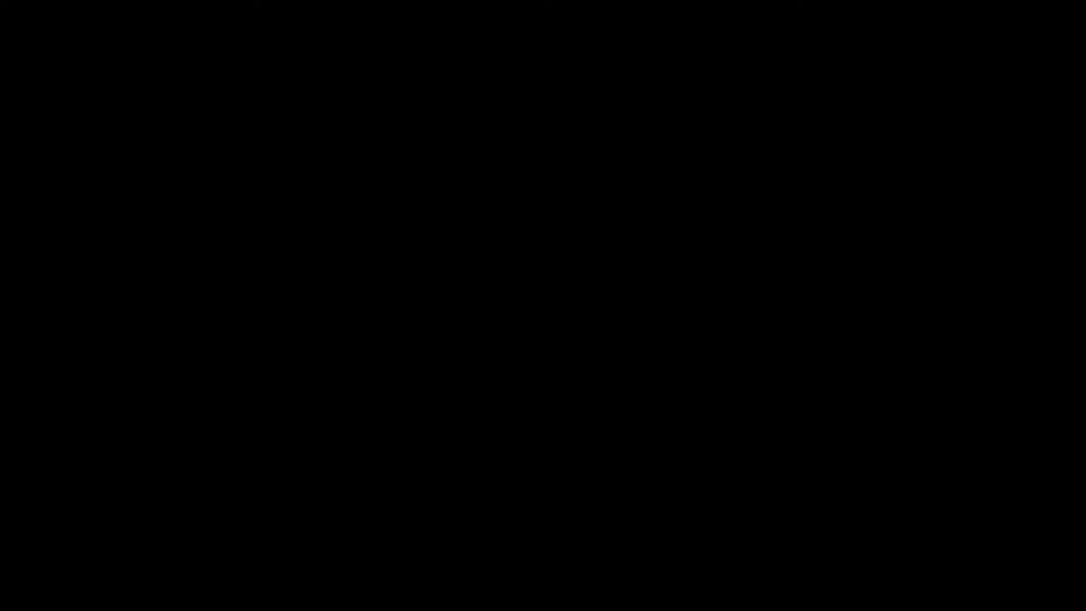
{"action": "right_click", "coordinate": [505, 174]}
{"action": "key", "text": "Return"}
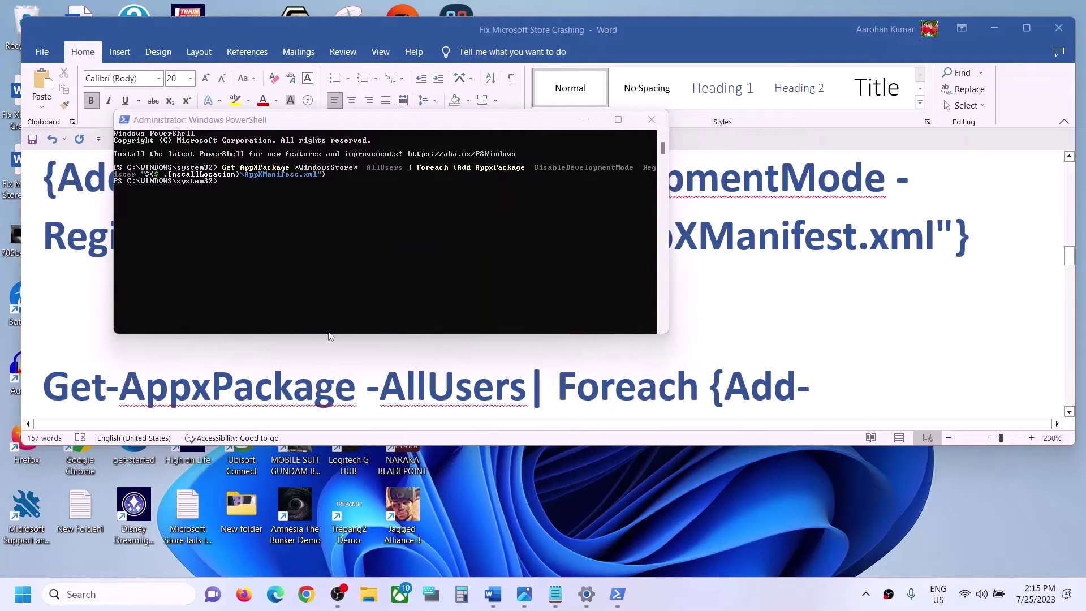
Step: Return to the Word document and copy the second Step 6 command, Get-AppxPackage -AllUsers, which re-registers all apps
{"action": "left_click", "coordinate": [806, 300]}
{"action": "scroll", "coordinate": [807, 298], "scroll_direction": "up", "scroll_amount": 3}
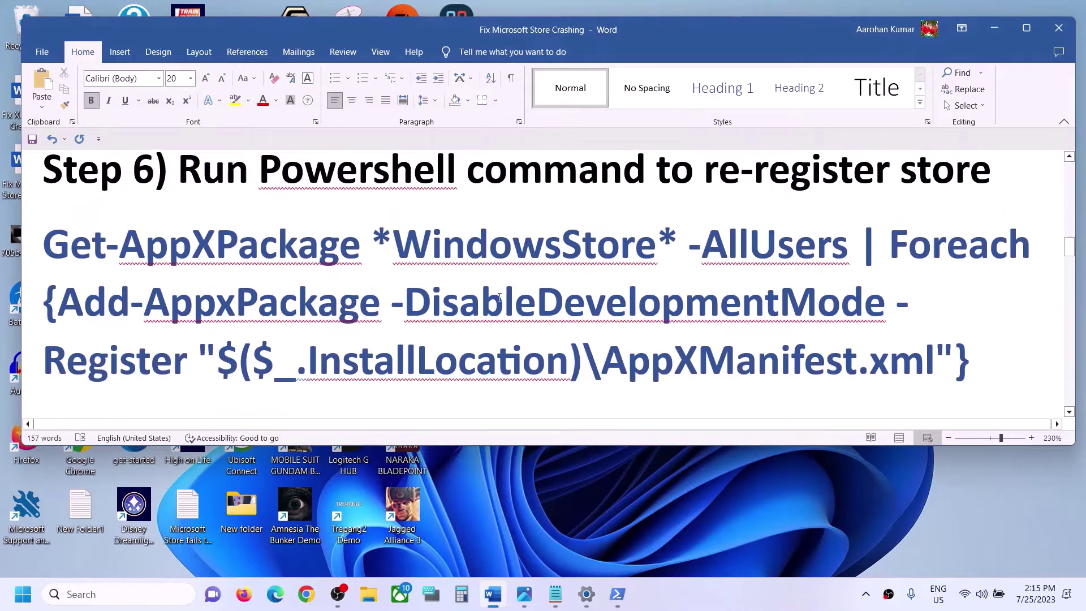
{"action": "scroll", "coordinate": [499, 296], "scroll_direction": "down", "scroll_amount": 5}
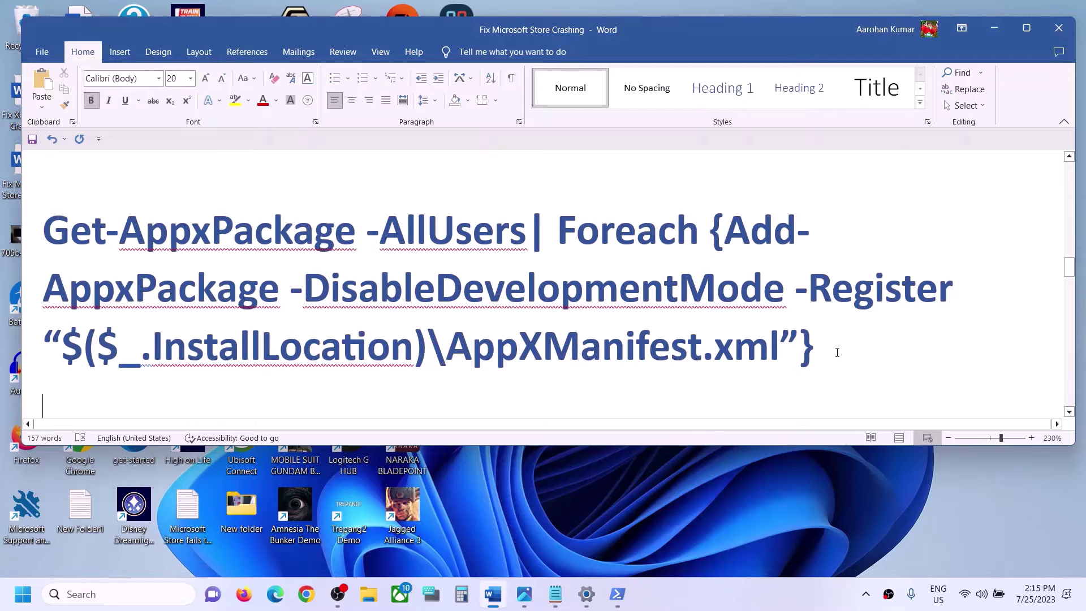
{"action": "left_click_drag", "start_coordinate": [837, 353], "coordinate": [42, 229]}
Step: Switch to PowerShell, run the copied Get-AppxPackage -AllUsers command and maximize the window
{"action": "left_click", "coordinate": [617, 593]}
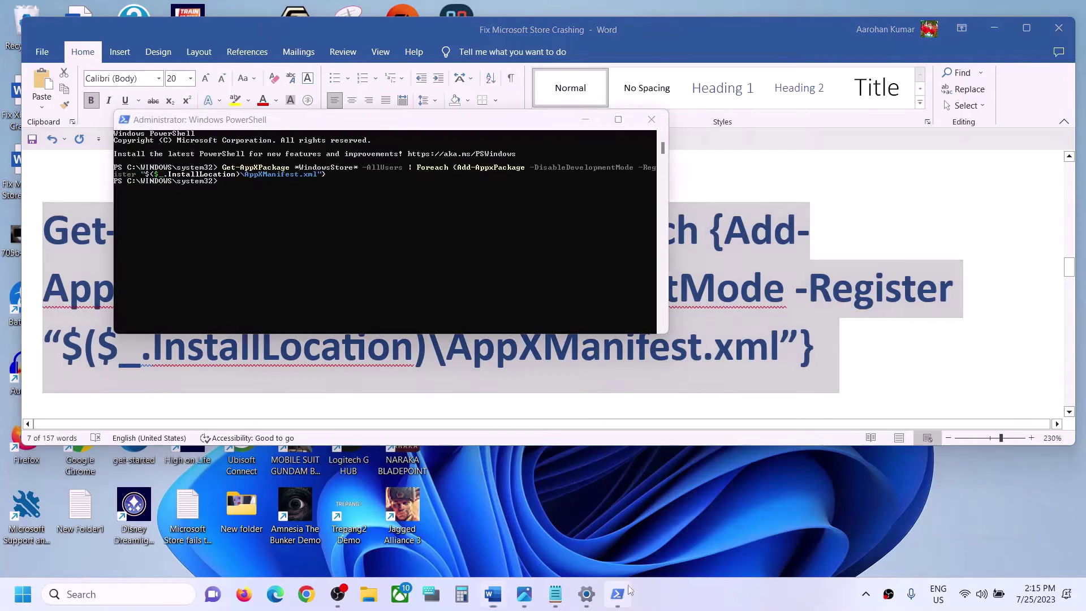
{"action": "right_click", "coordinate": [447, 297]}
{"action": "key", "text": "Return"}
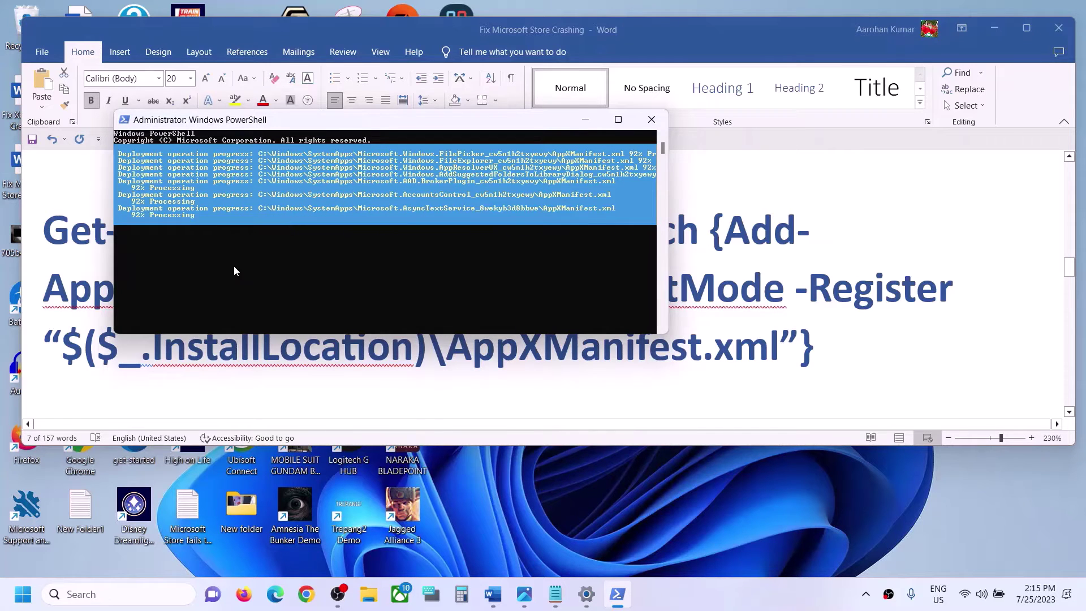
{"action": "left_click", "coordinate": [617, 120]}
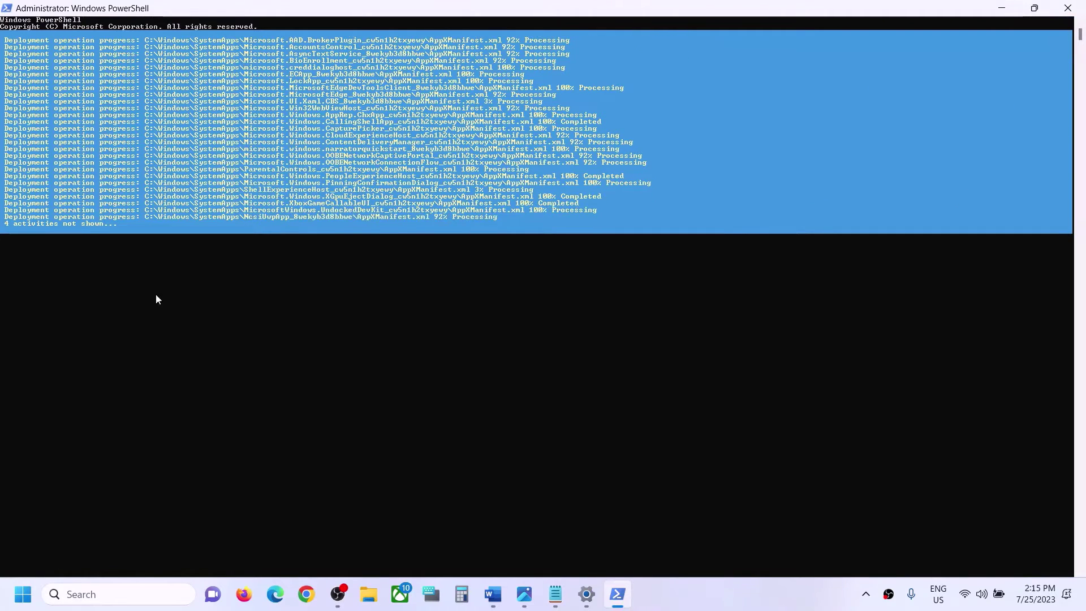
{"action": "key", "text": "super"}
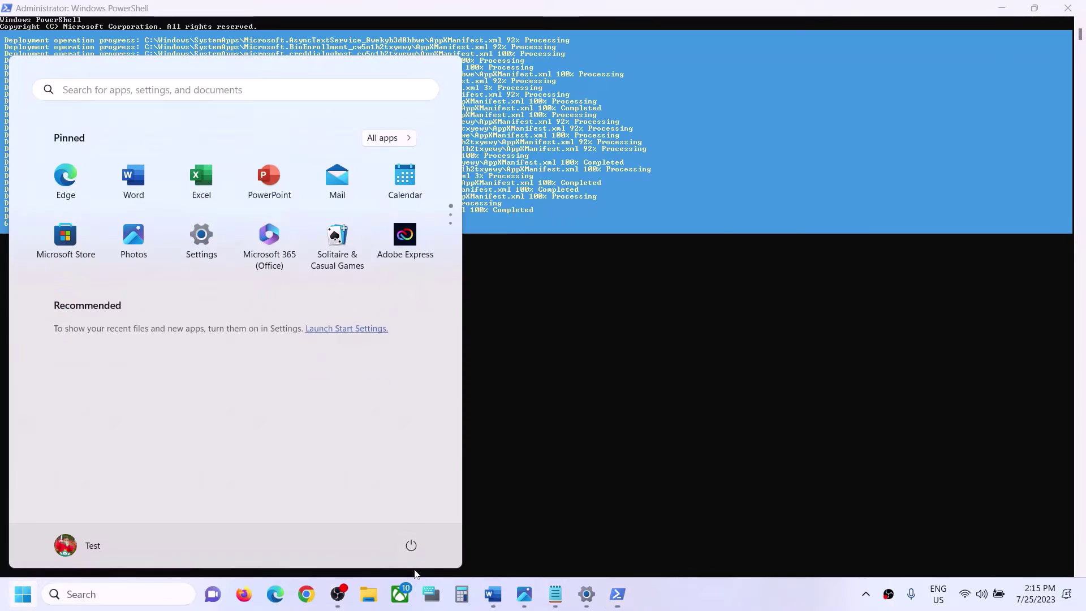
{"action": "left_click", "coordinate": [411, 545]}
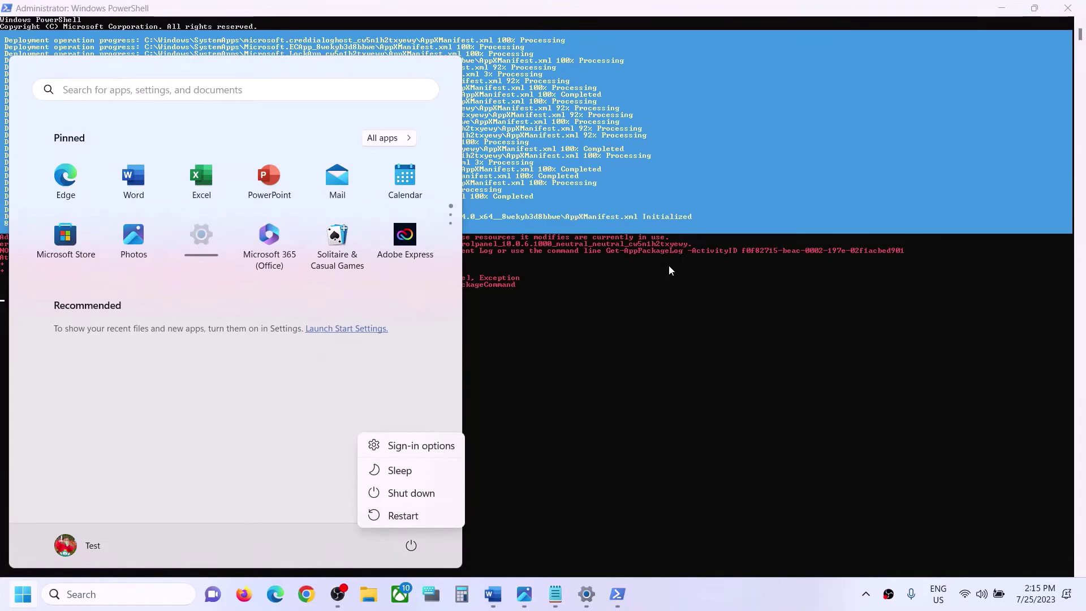
{"action": "key", "text": "Escape"}
{"action": "key", "text": "Escape"}
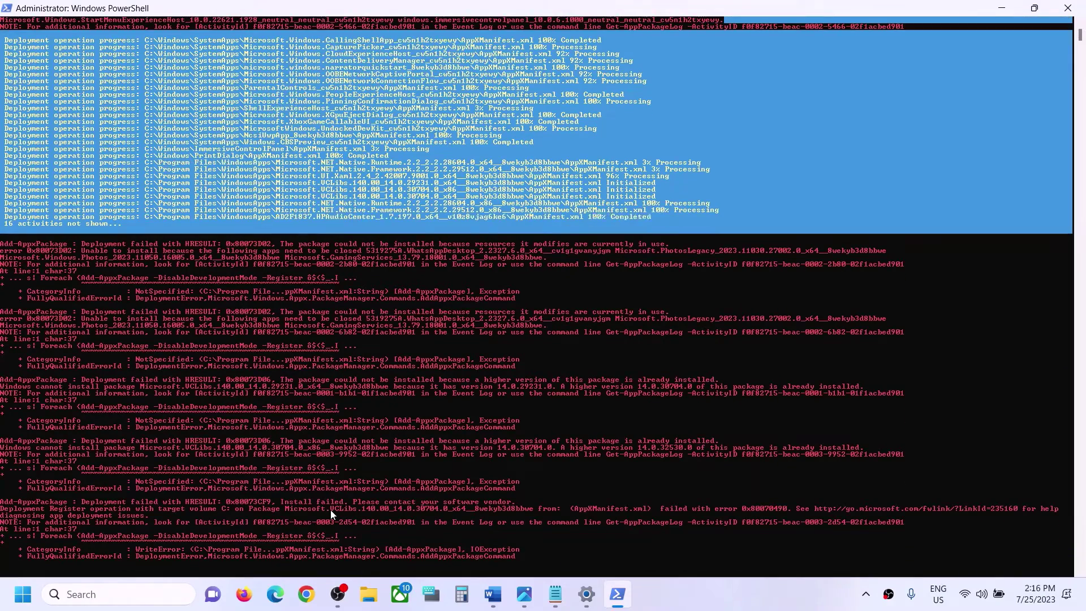
{"action": "key", "text": "super"}
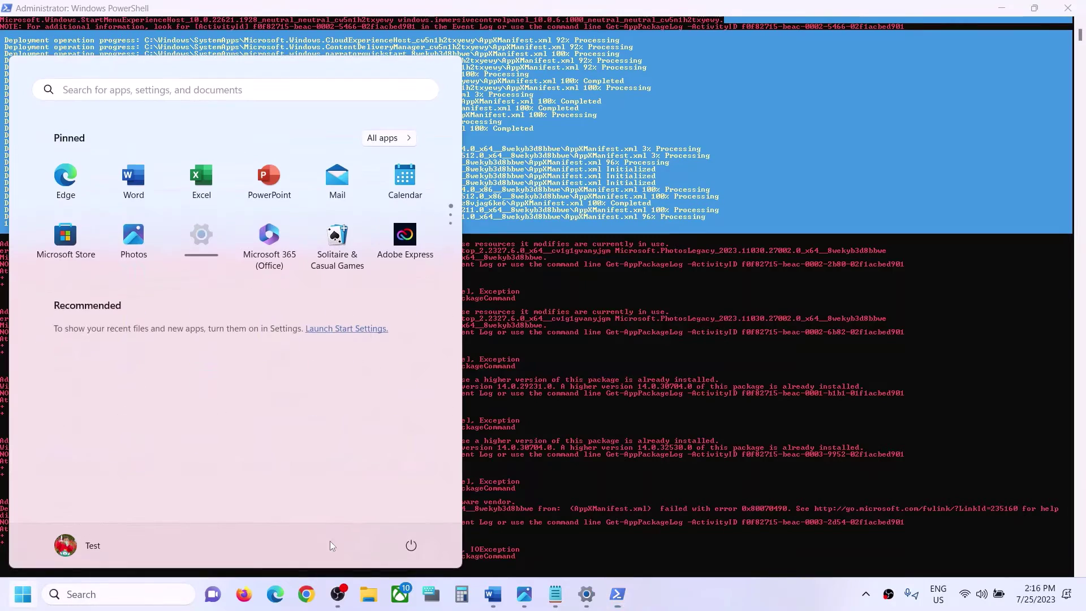
{"action": "left_click", "coordinate": [411, 546]}
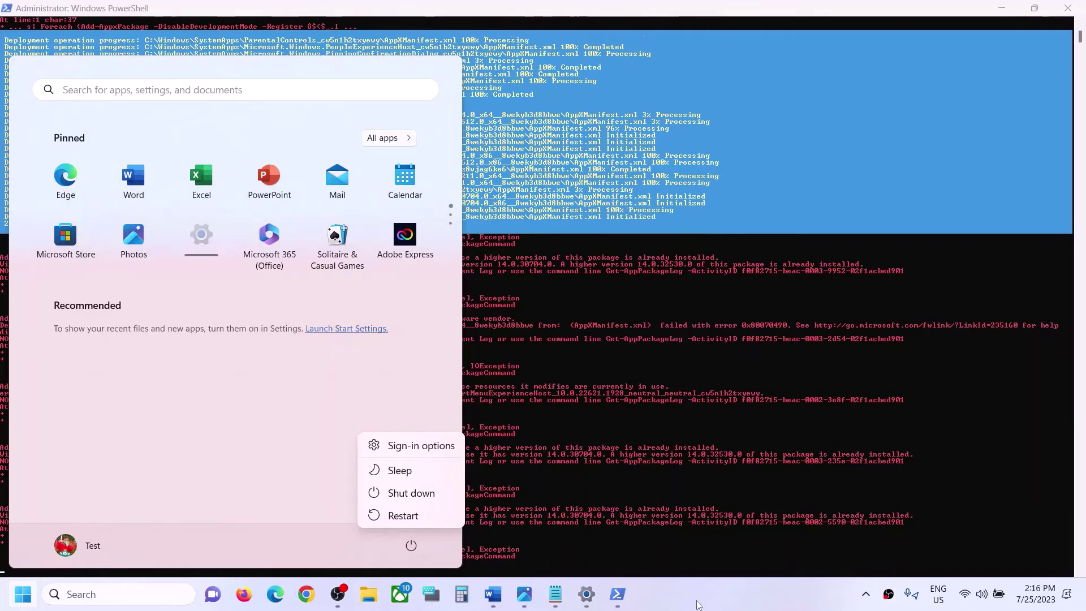
{"action": "left_click", "coordinate": [666, 590]}
Step: In the Word document, go to Step 7 and select the Get-AppxPackage -allusers *WindowsStore* | Remove-AppxPackage command
{"action": "left_click", "coordinate": [492, 593]}
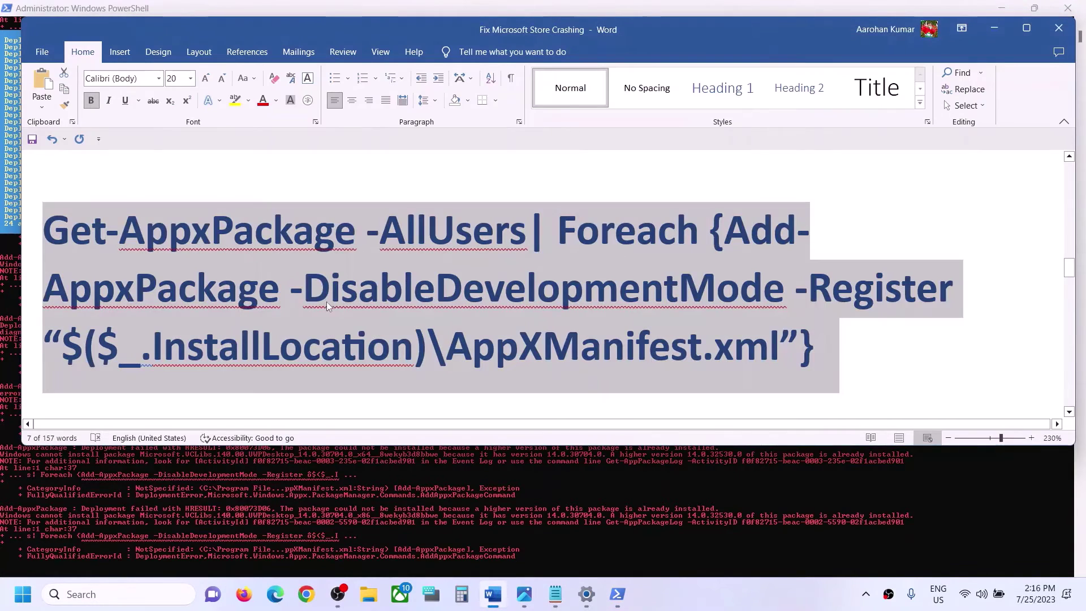
{"action": "scroll", "coordinate": [331, 305], "scroll_direction": "down", "scroll_amount": 6}
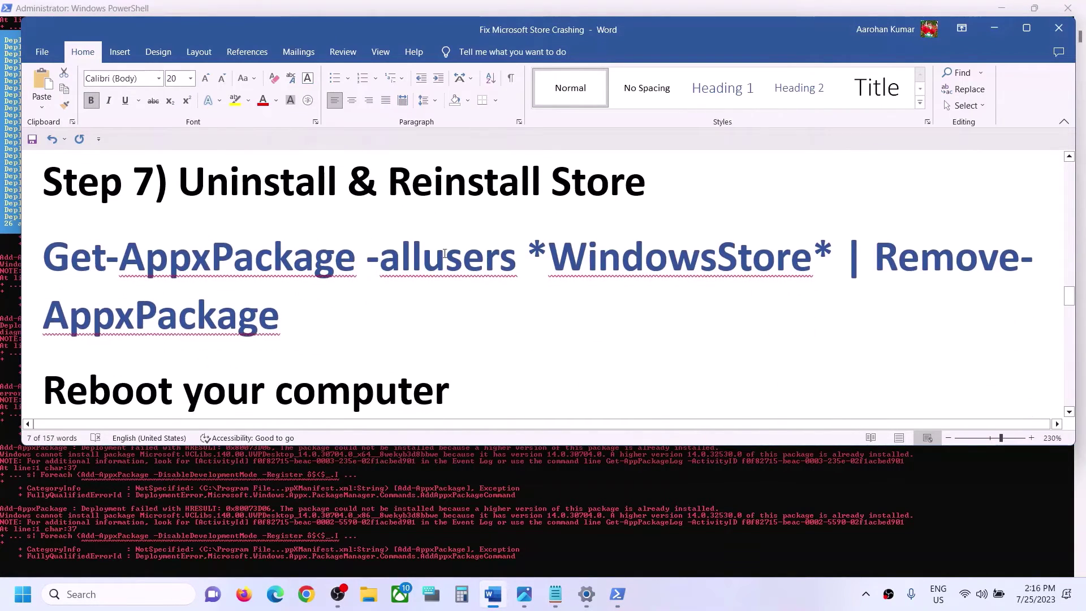
{"action": "left_click_drag", "start_coordinate": [291, 330], "coordinate": [49, 268]}
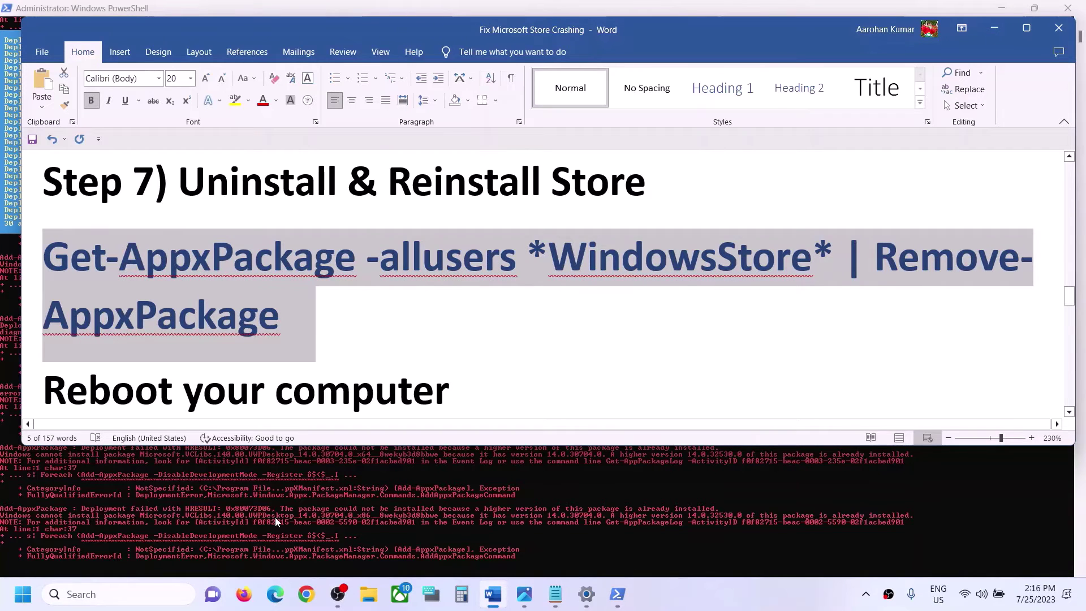
Step: Search Windows for "powershell" and open a new Windows PowerShell window as administrator
{"action": "left_click", "coordinate": [118, 597]}
{"action": "type", "text": "powershell"}
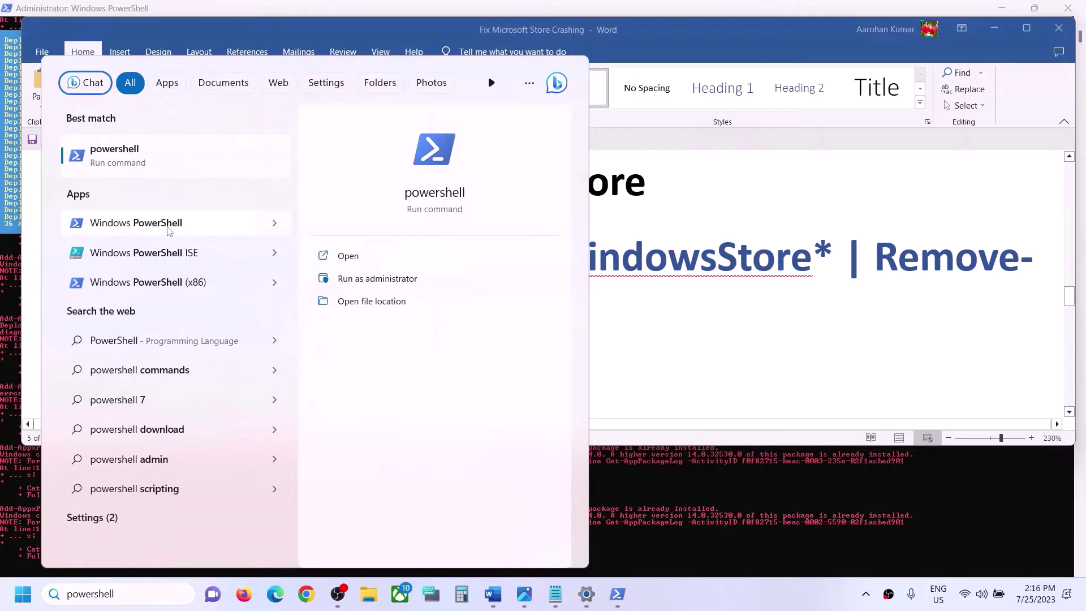
{"action": "right_click", "coordinate": [196, 229]}
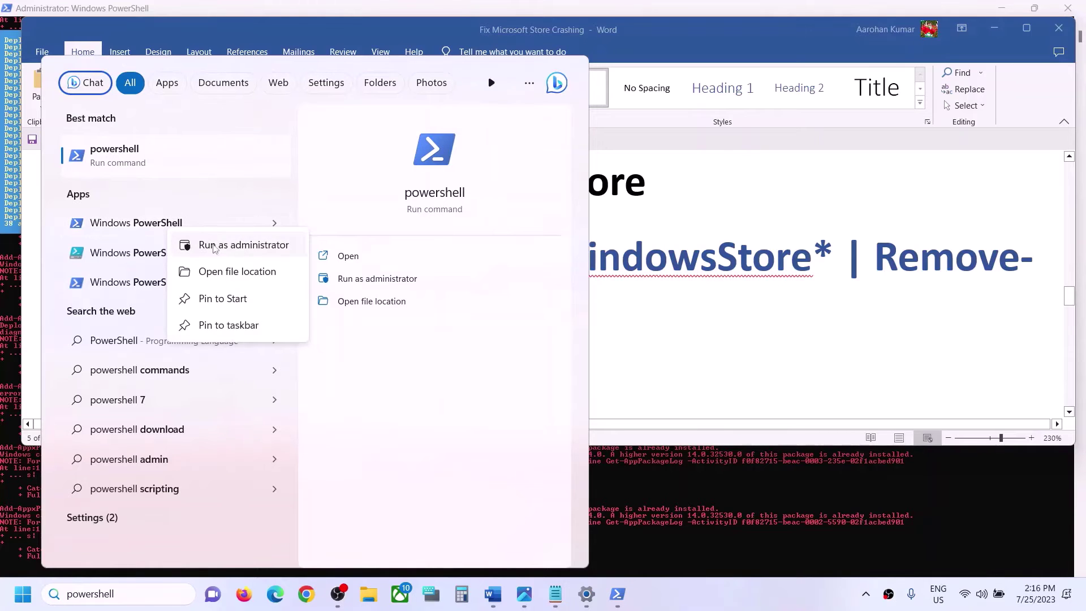
{"action": "left_click", "coordinate": [251, 252]}
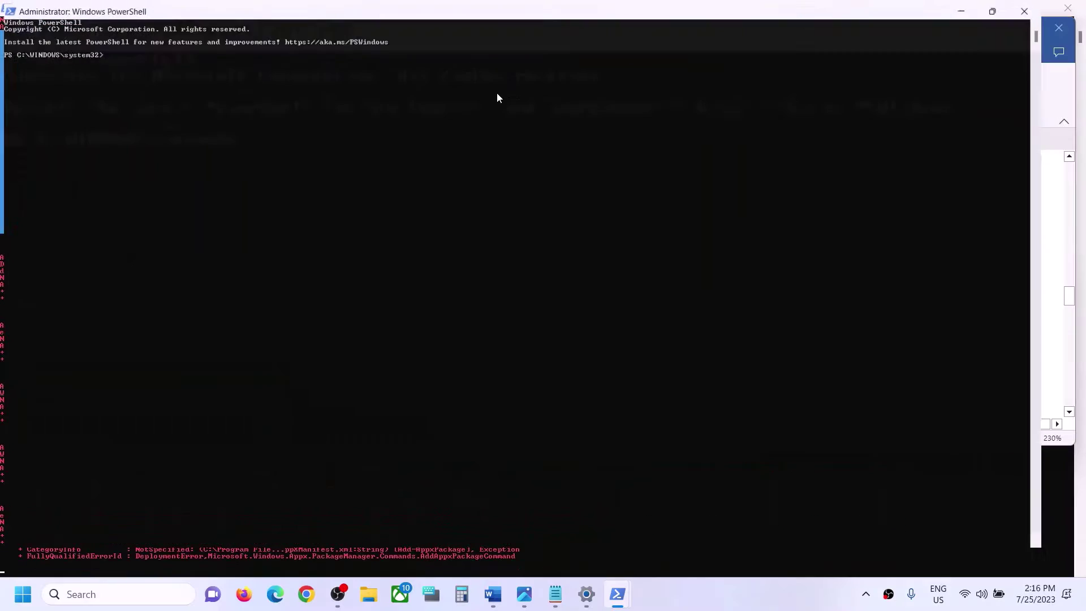
Step: Copy the Step 7 Remove-AppxPackage command from the Word document and run it in the new PowerShell window to uninstall the Store
{"action": "left_click", "coordinate": [499, 603]}
{"action": "triple_click", "coordinate": [190, 289]}
{"action": "key", "text": "super+c"}
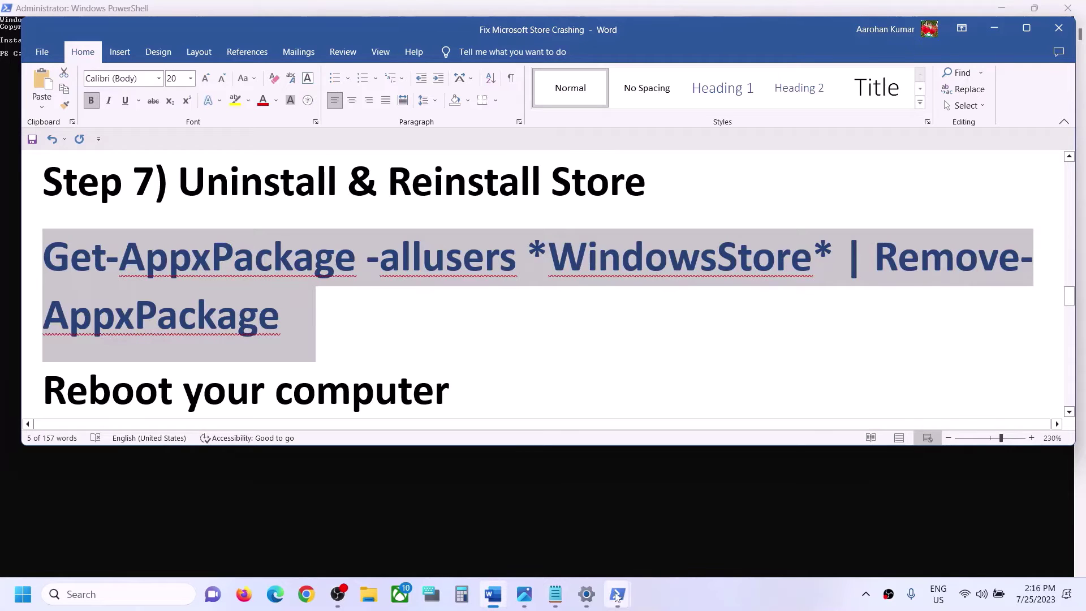
{"action": "mouse_move", "coordinate": [619, 592]}
{"action": "left_click", "coordinate": [693, 526]}
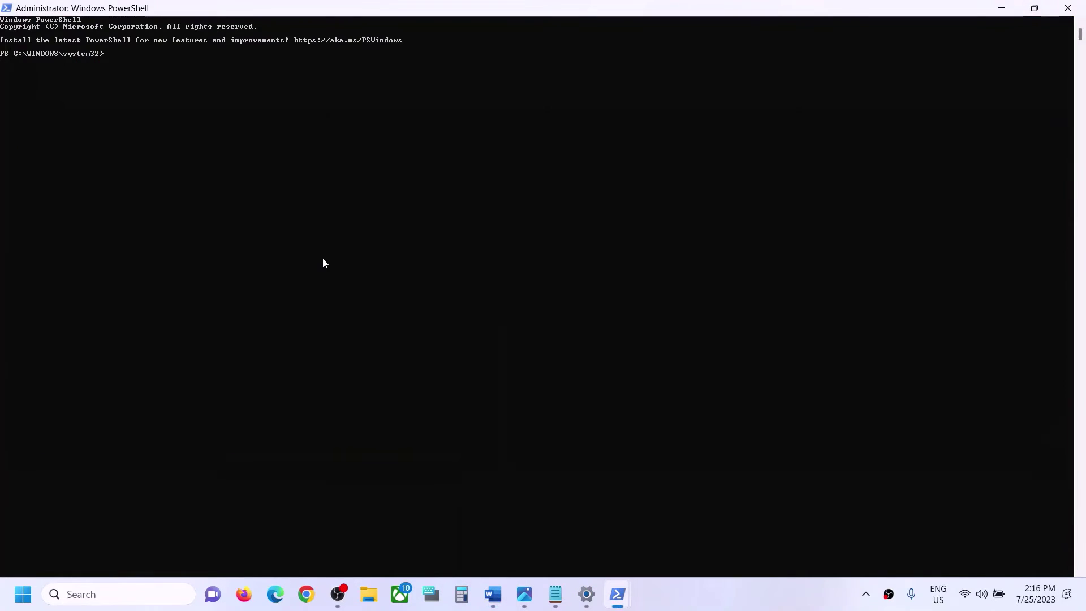
{"action": "right_click", "coordinate": [323, 263]}
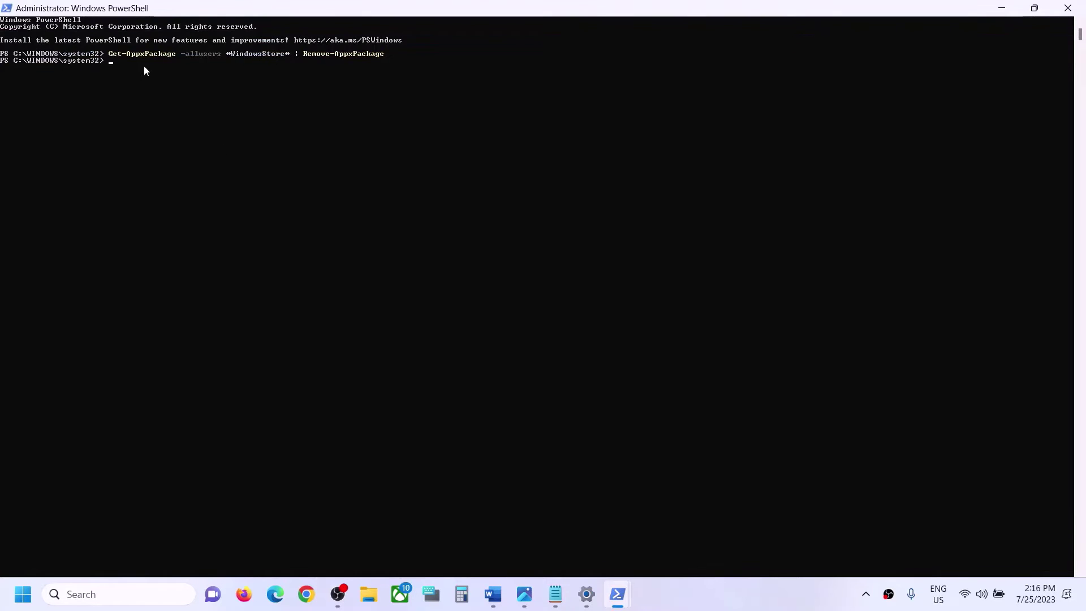
Step: Search Windows for "store" to check whether the Microsoft Store app is still listed, and close the search
{"action": "left_click", "coordinate": [103, 603]}
{"action": "type", "text": "st"}
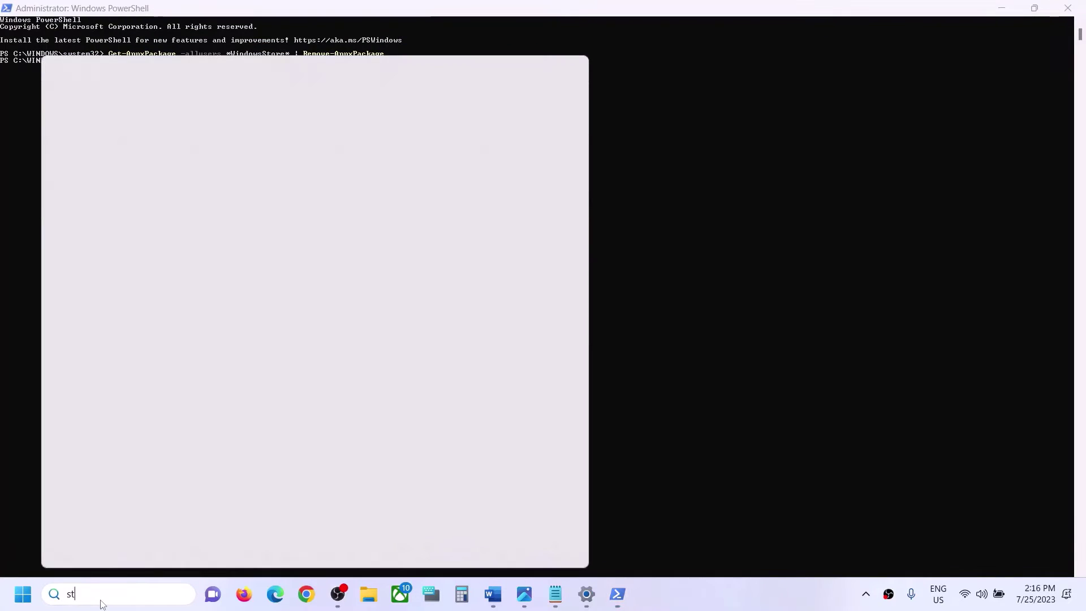
{"action": "type", "text": "ore"}
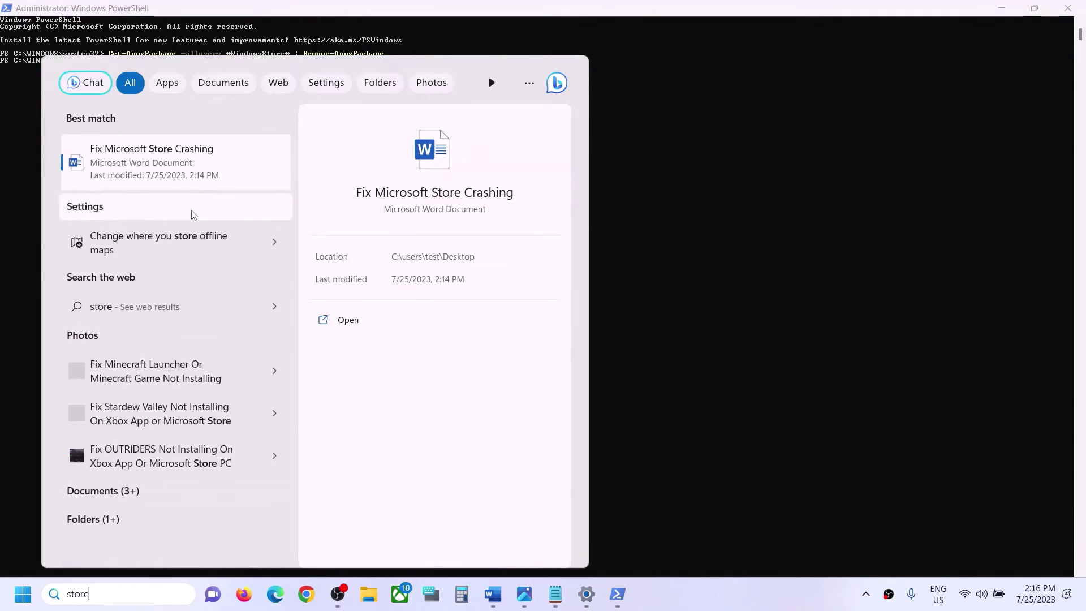
{"action": "left_click", "coordinate": [742, 236]}
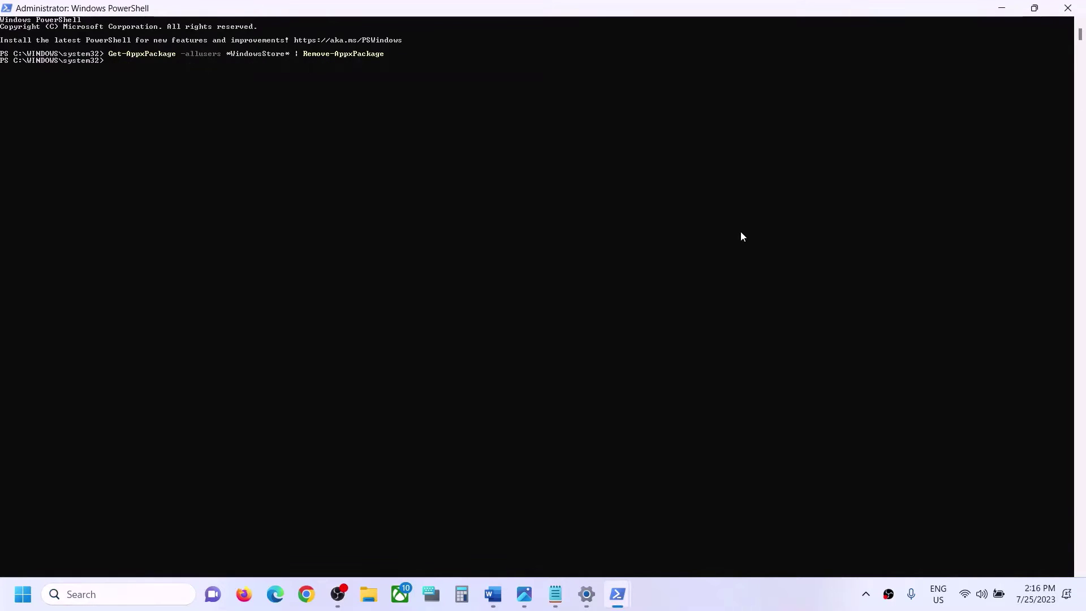
Step: Return to the Word document, highlight the "Reboot your computer" line, and view the computer's power options without restarting
{"action": "left_click", "coordinate": [493, 594]}
{"action": "triple_click", "coordinate": [254, 314]}
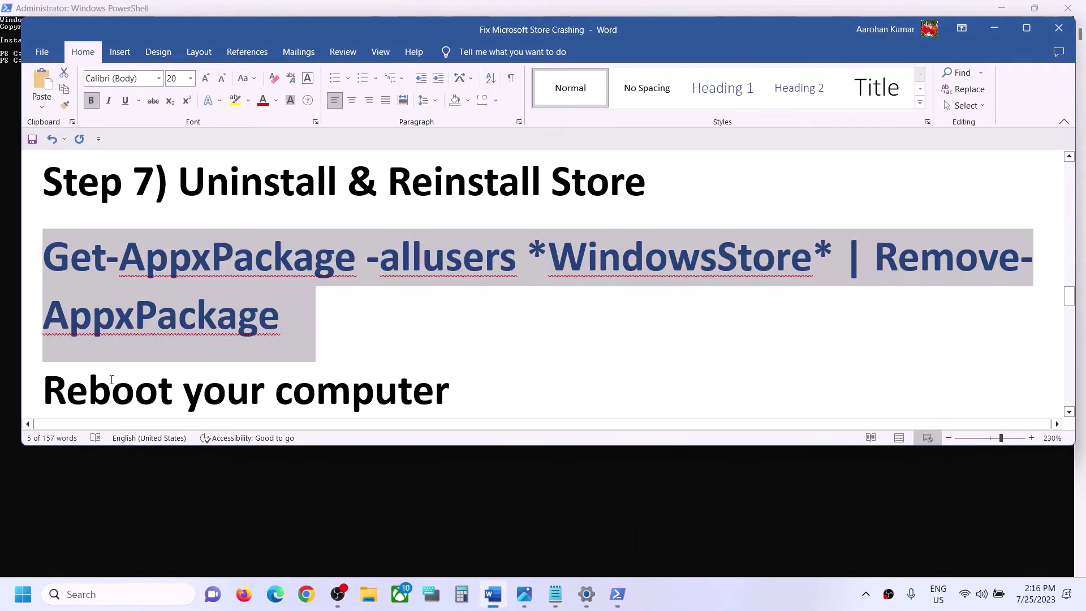
{"action": "left_click_drag", "start_coordinate": [393, 396], "coordinate": [44, 390]}
{"action": "key", "text": "super"}
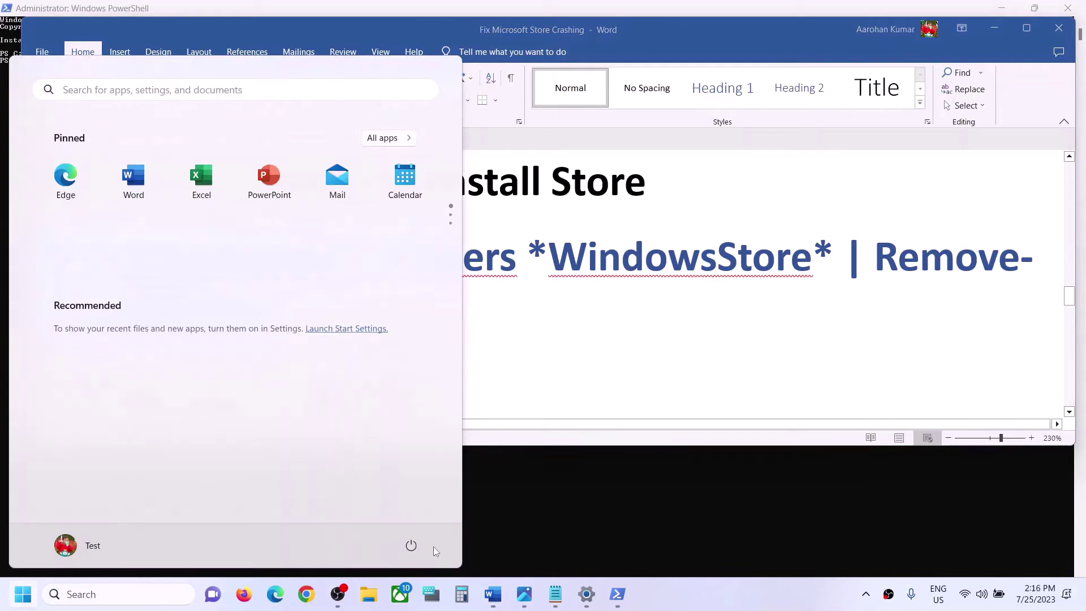
{"action": "left_click", "coordinate": [416, 545]}
{"action": "left_click", "coordinate": [577, 347]}
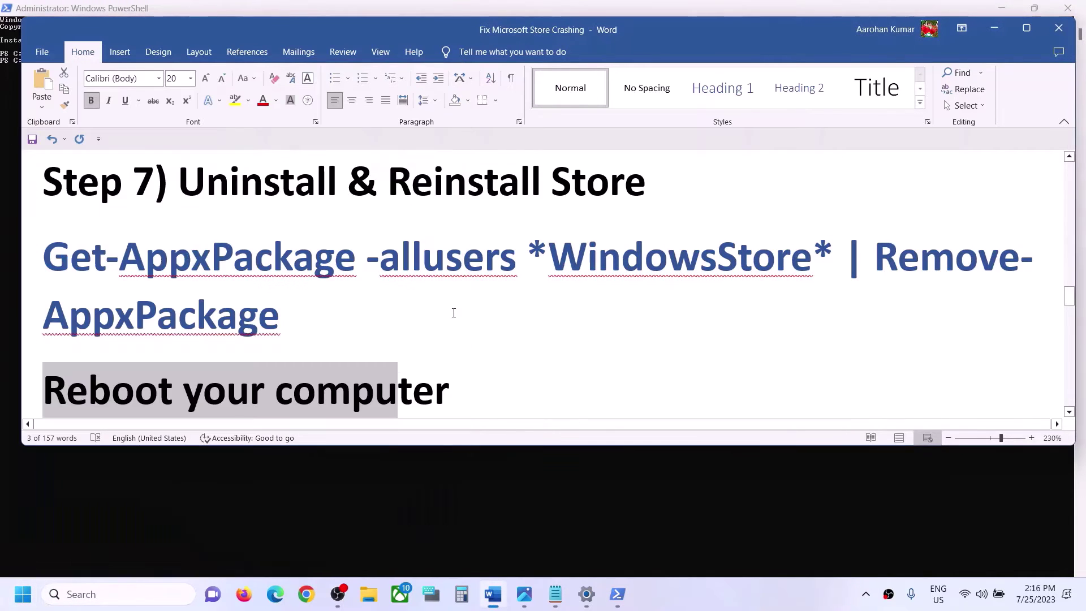
Step: Copy the Step 7 reinstall command, Get-AppxPackage -allusers *WindowsStore* | Foreach {Add-AppxPackage ...}, from below the reboot line in the Word document
{"action": "scroll", "coordinate": [444, 326], "scroll_direction": "down", "scroll_amount": 2}
{"action": "scroll", "coordinate": [445, 326], "scroll_direction": "down", "scroll_amount": 2}
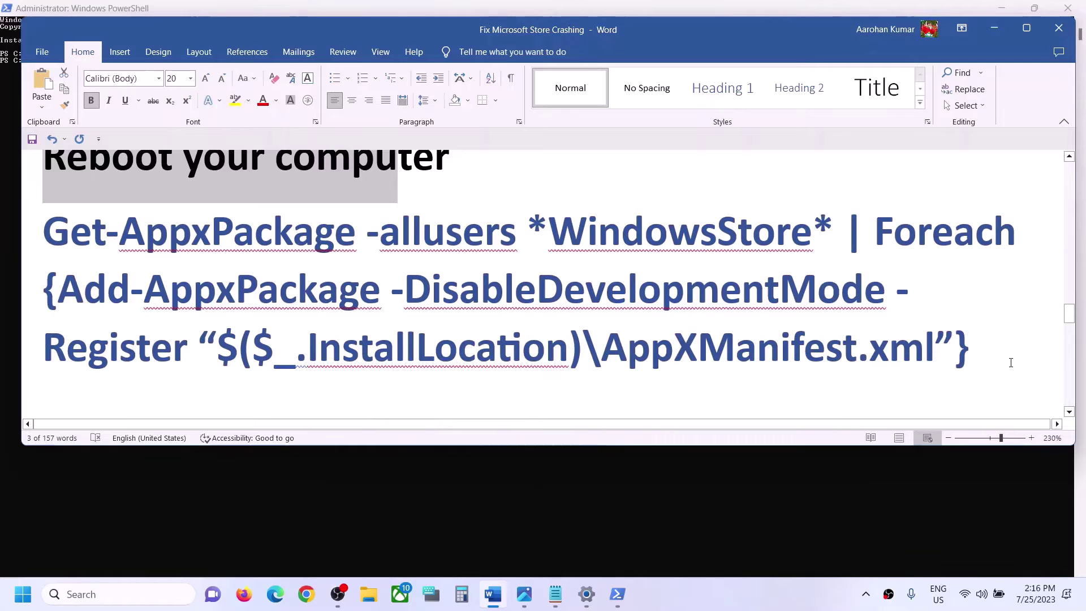
{"action": "left_click_drag", "start_coordinate": [976, 348], "coordinate": [44, 232]}
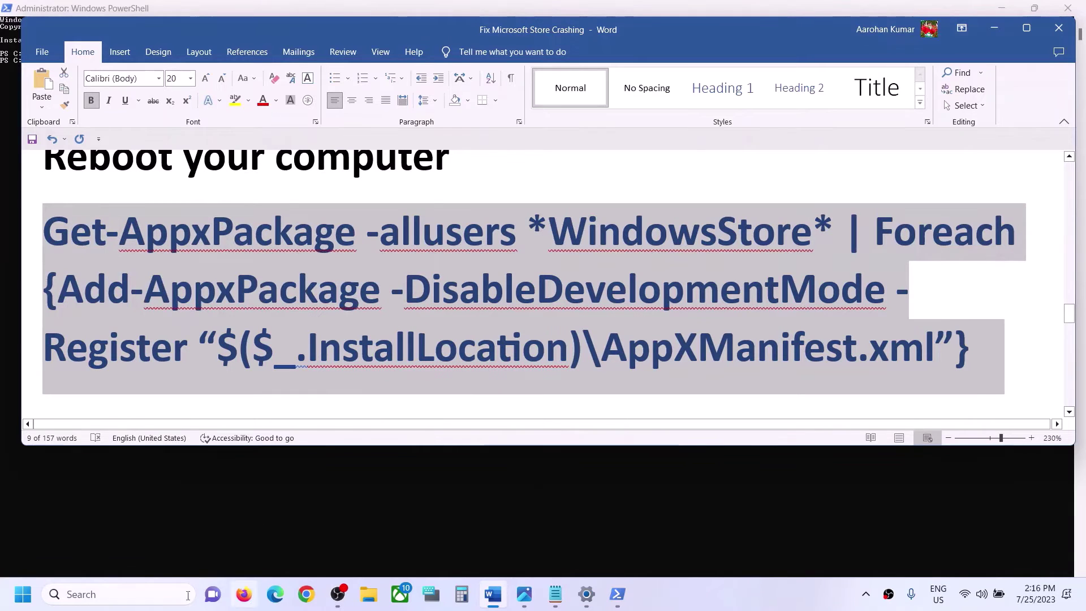
Step: Search for "powershell", open Windows PowerShell as administrator, run the copied Add-AppxPackage command to reinstall the Store, and close that window
{"action": "left_click", "coordinate": [136, 599]}
{"action": "type", "text": "power"}
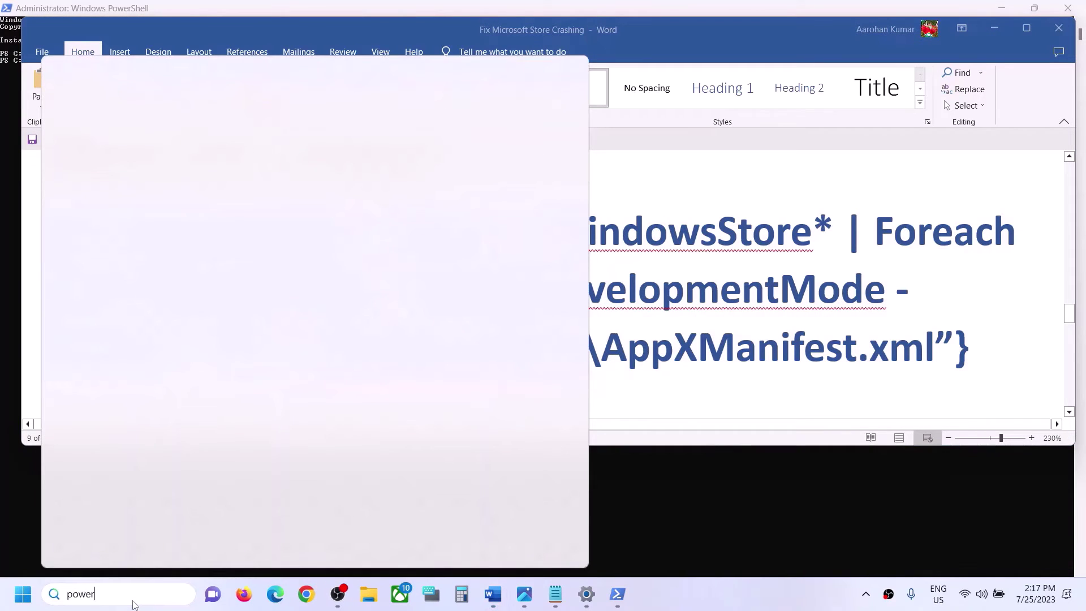
{"action": "type", "text": "shell"}
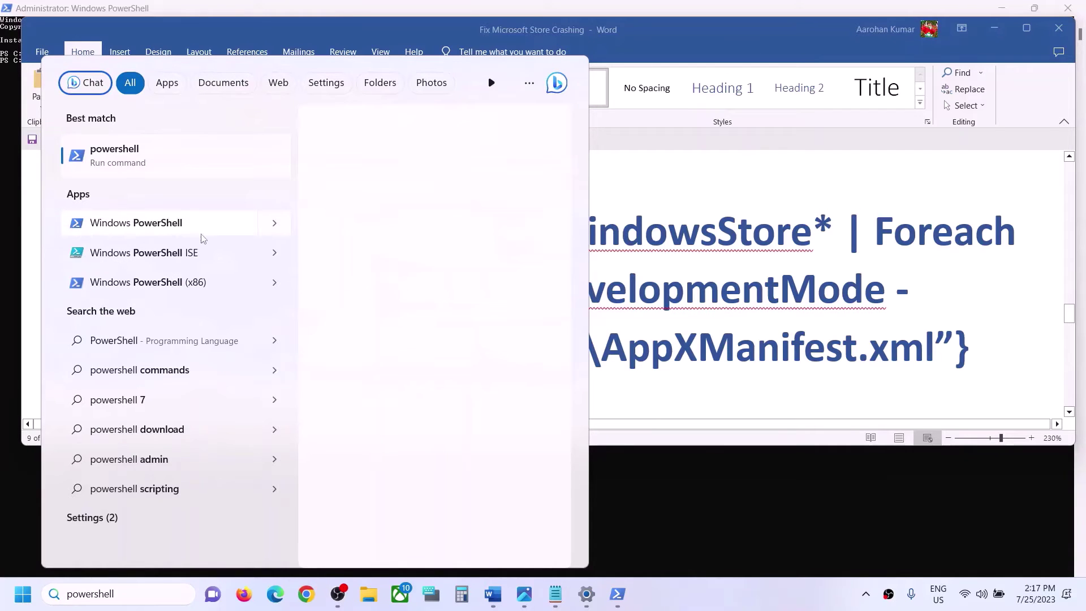
{"action": "right_click", "coordinate": [203, 238]}
{"action": "left_click", "coordinate": [228, 249]}
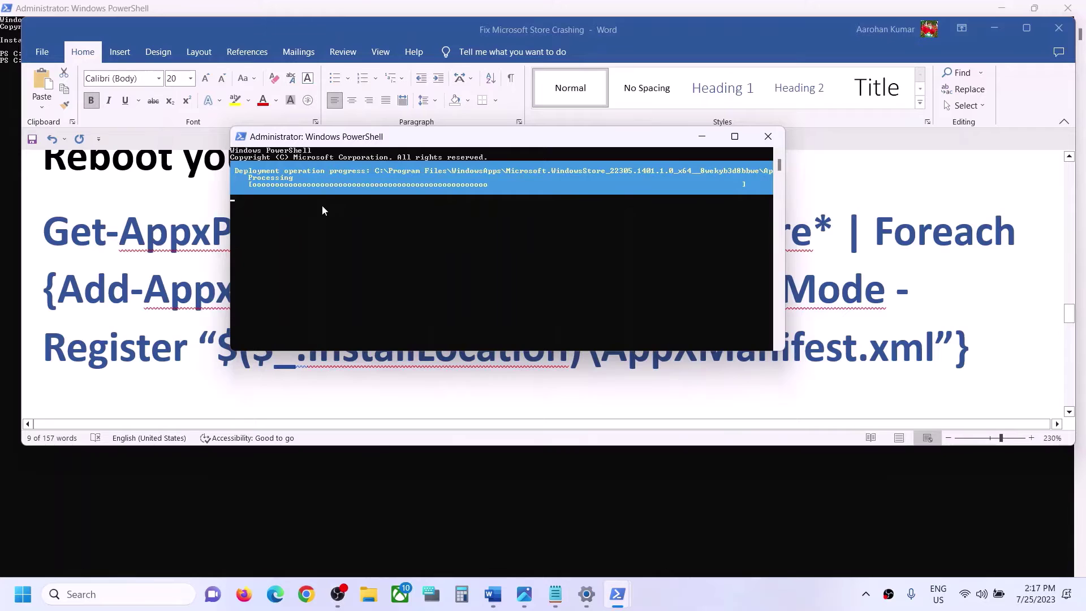
{"action": "left_click", "coordinate": [767, 136]}
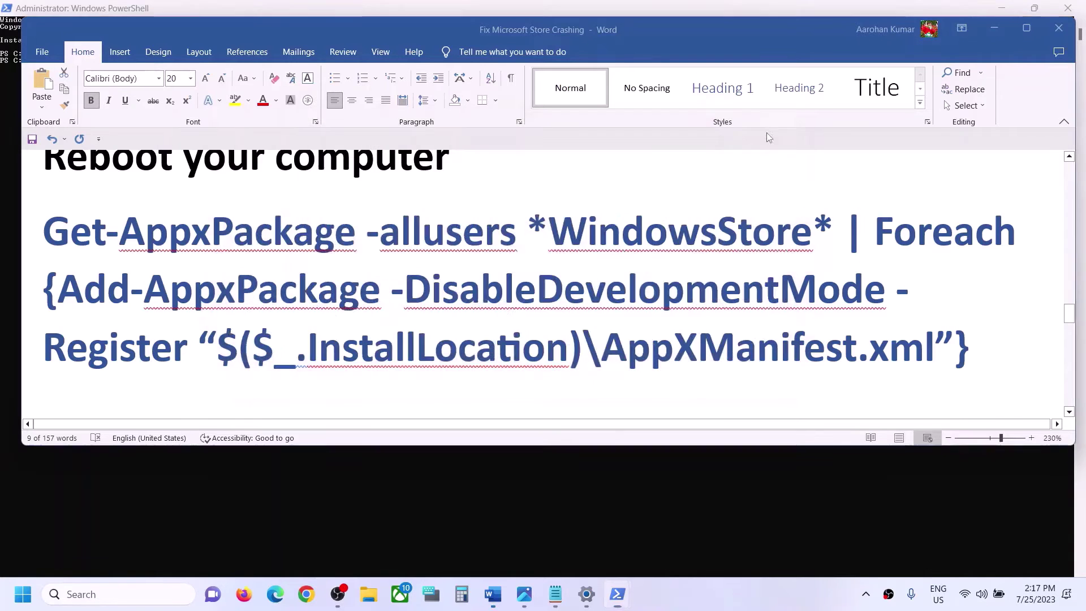
Step: Search Windows for "store" and open the Microsoft Store app
{"action": "left_click", "coordinate": [126, 601]}
{"action": "type", "text": "store"}
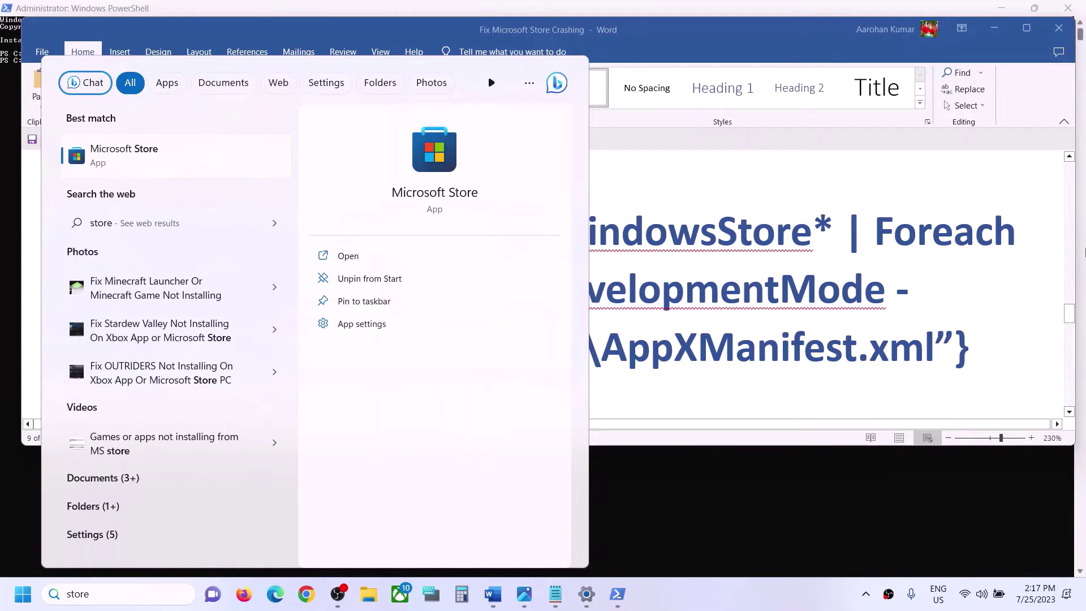
{"action": "key", "text": "Return"}
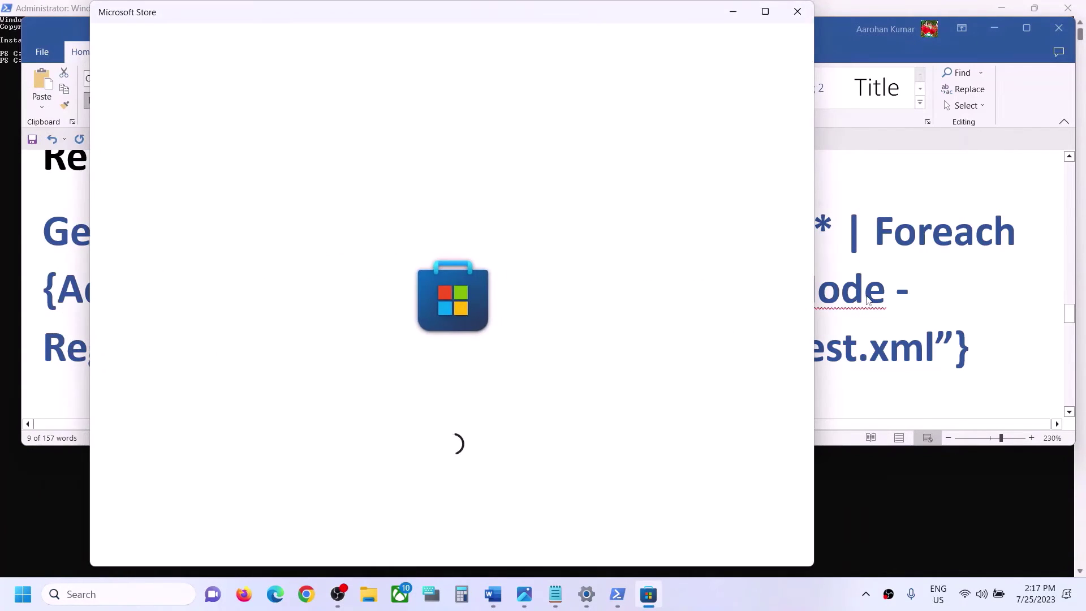
Step: Go to Step 8 in the Word document, search Windows for "cmd" and open Command Prompt as administrator
{"action": "scroll", "coordinate": [335, 318], "scroll_direction": "down", "scroll_amount": 5}
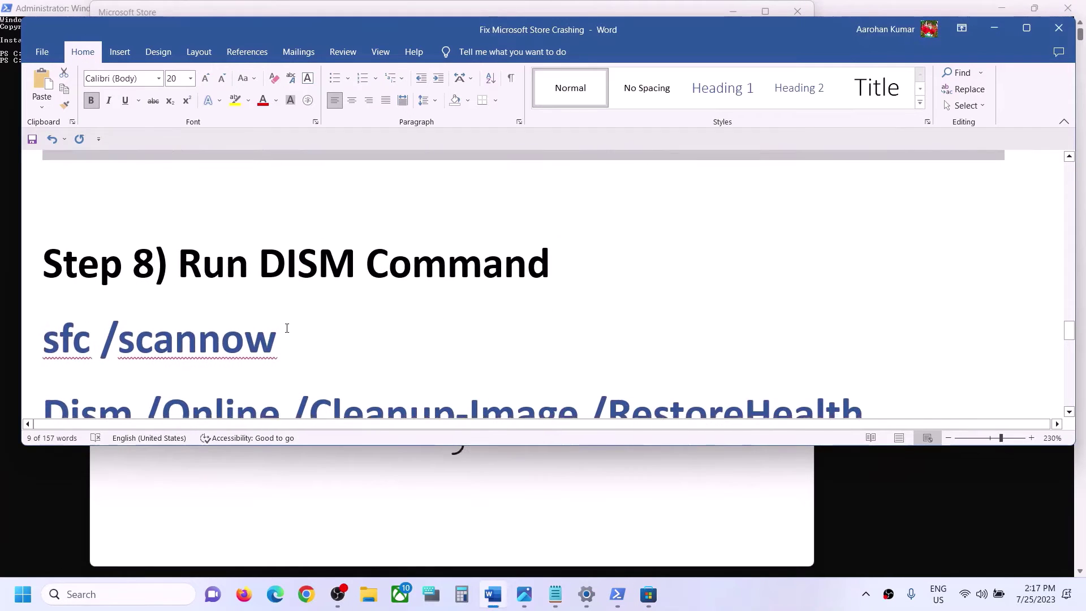
{"action": "left_click", "coordinate": [125, 593]}
{"action": "type", "text": "cmd"}
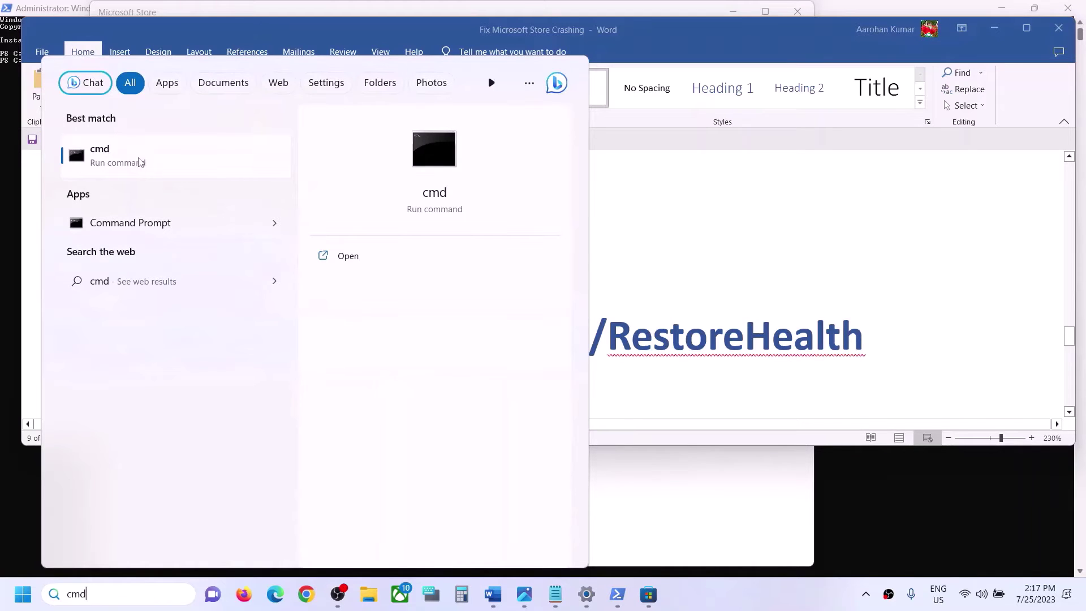
{"action": "right_click", "coordinate": [183, 164]}
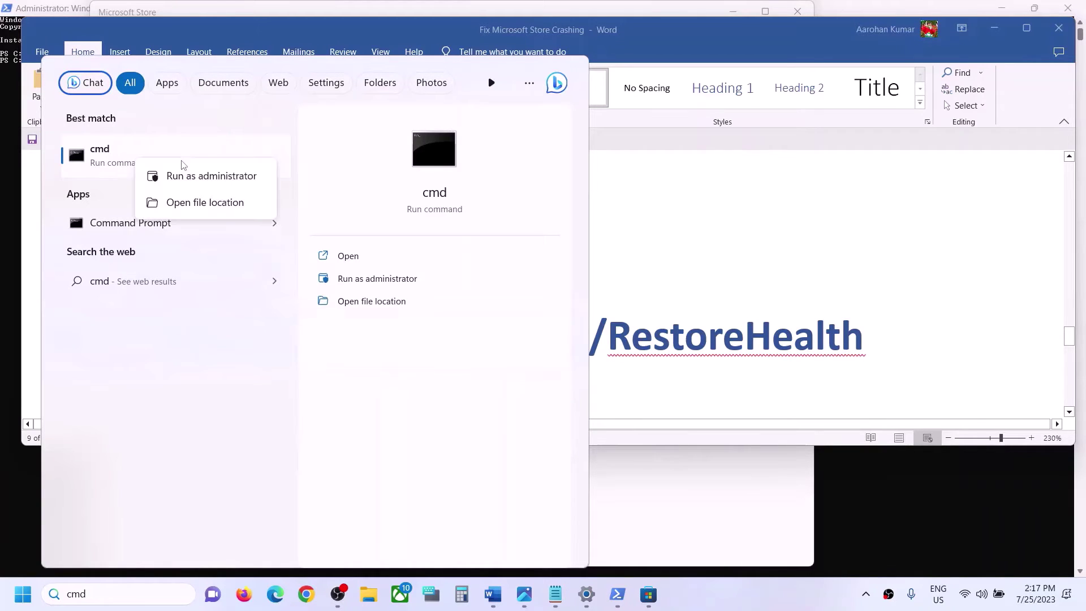
{"action": "left_click", "coordinate": [215, 178]}
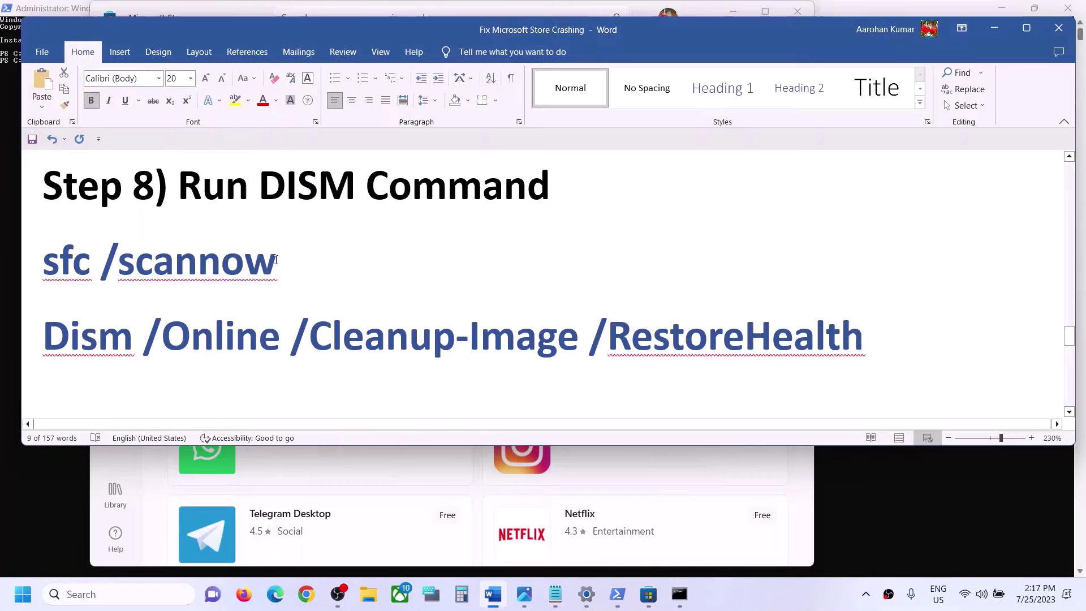
Step: Copy sfc /scannow from Step 8 of the Word document and run it in the administrator Command Prompt
{"action": "triple_click", "coordinate": [198, 263]}
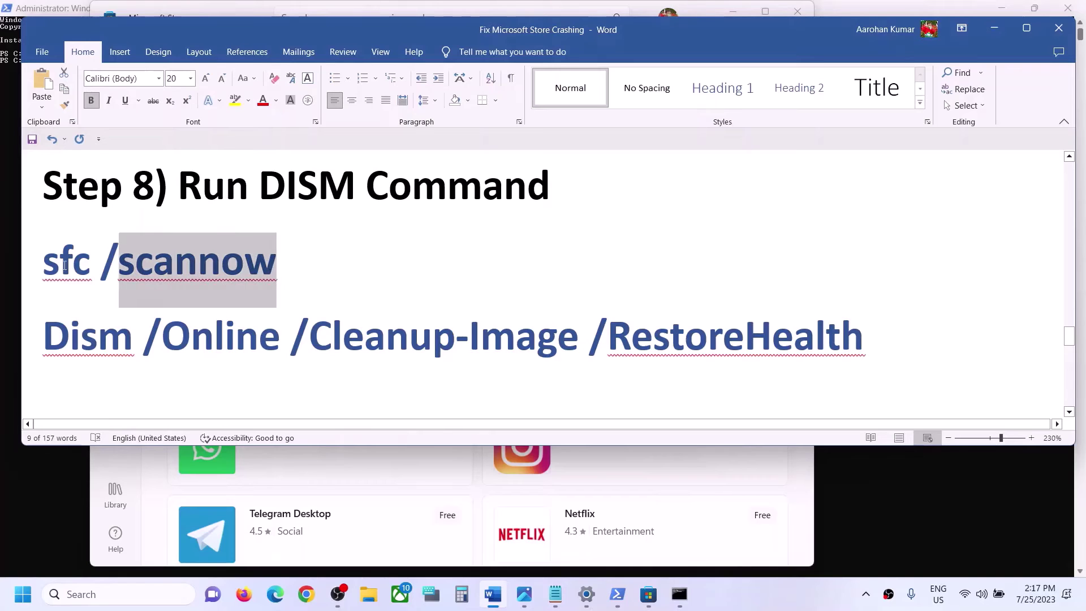
{"action": "key", "text": "ctrl+c"}
{"action": "key", "text": "alt+Tab"}
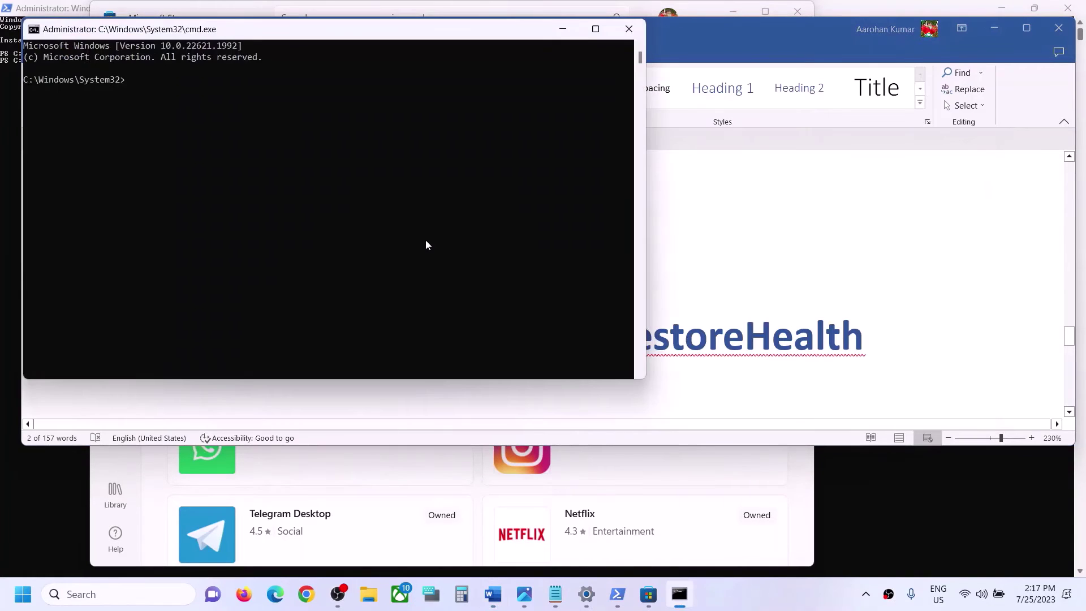
{"action": "key", "text": "ctrl+v"}
{"action": "key", "text": "Return"}
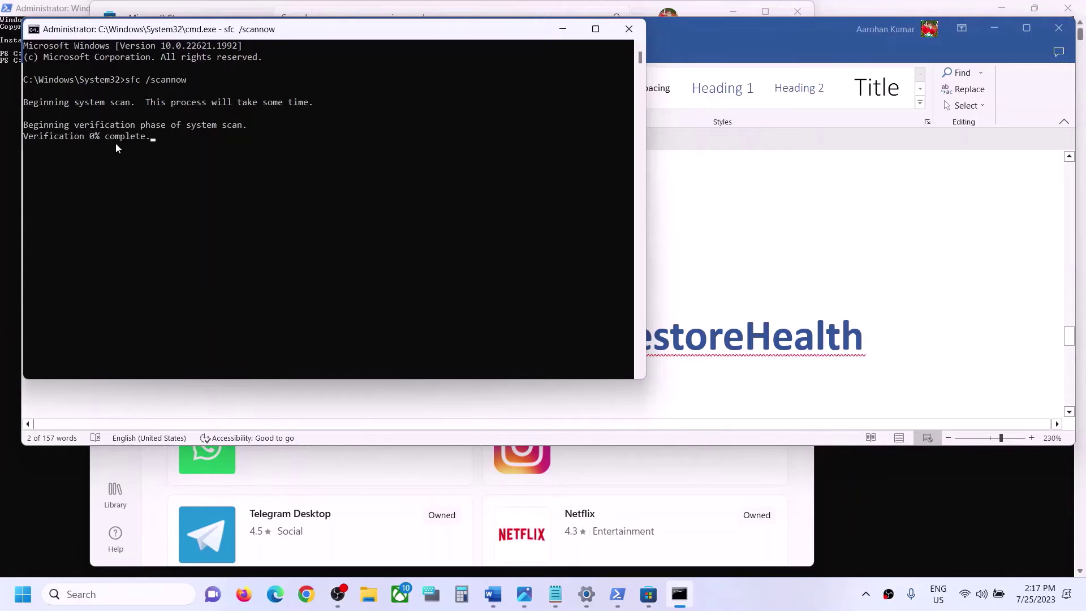
Step: Select the Dism /Online /Cleanup-Image /RestoreHealth command under Step 8 in the Word document, checking the running sfc scan in Command Prompt
{"action": "left_click", "coordinate": [712, 347]}
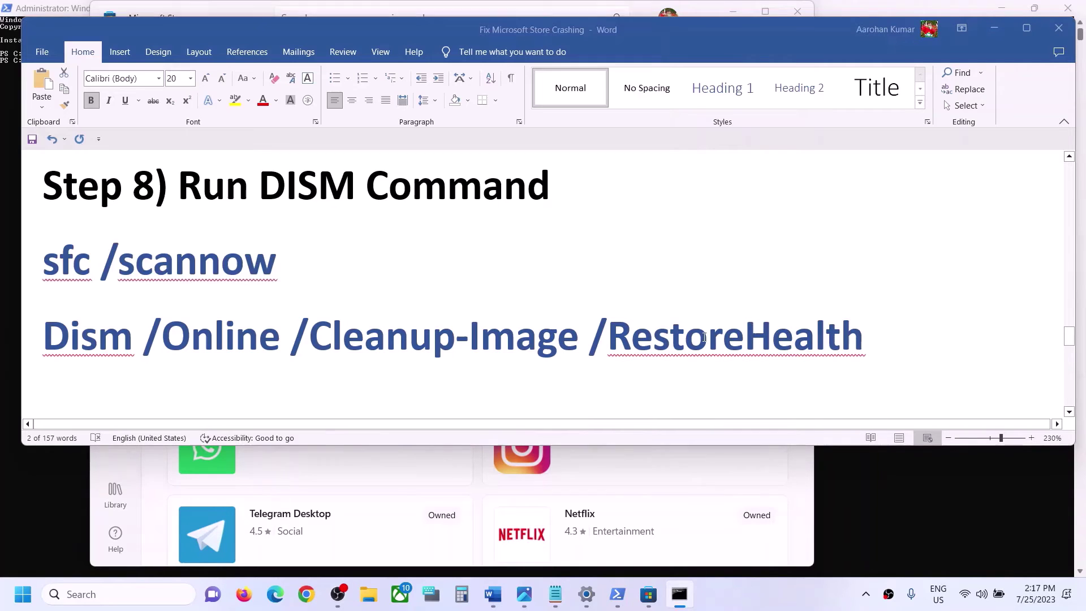
{"action": "triple_click", "coordinate": [862, 338]}
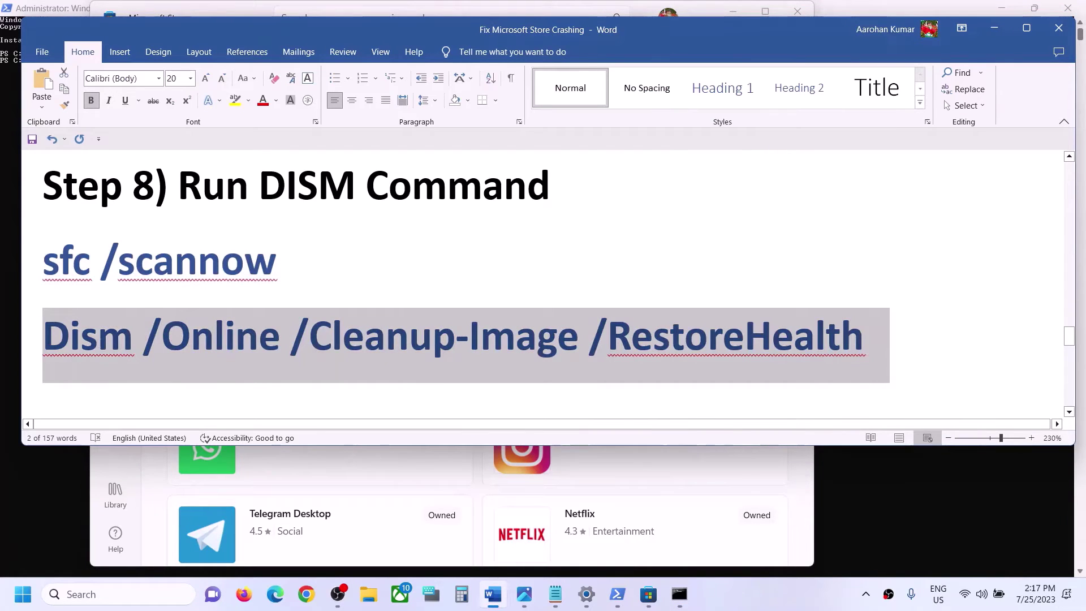
{"action": "left_click", "coordinate": [680, 593]}
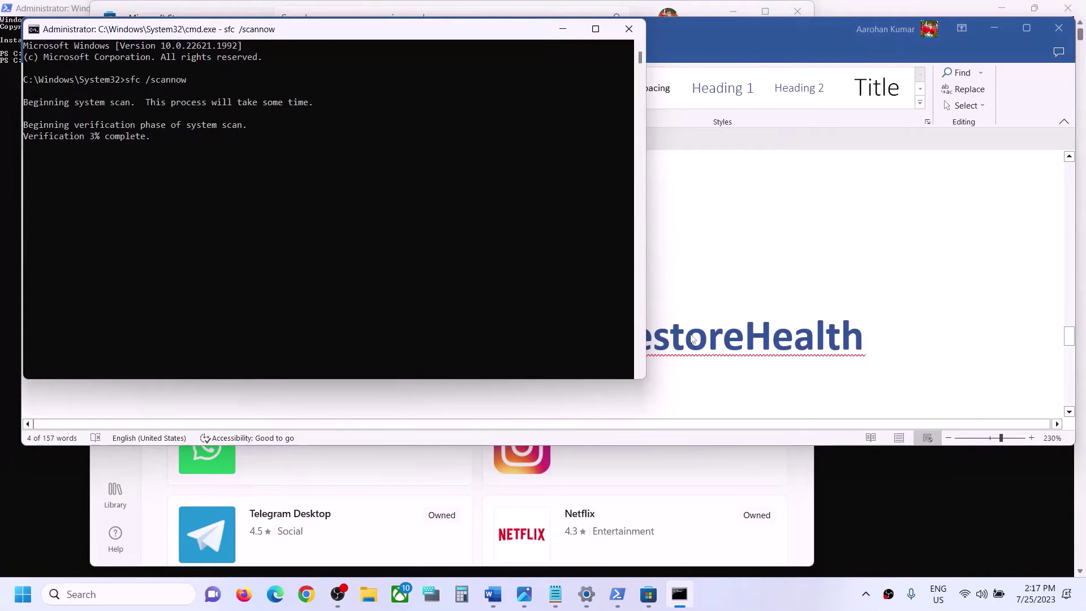
{"action": "key", "text": "alt+Tab"}
{"action": "left_click", "coordinate": [97, 338]}
{"action": "triple_click", "coordinate": [66, 337]}
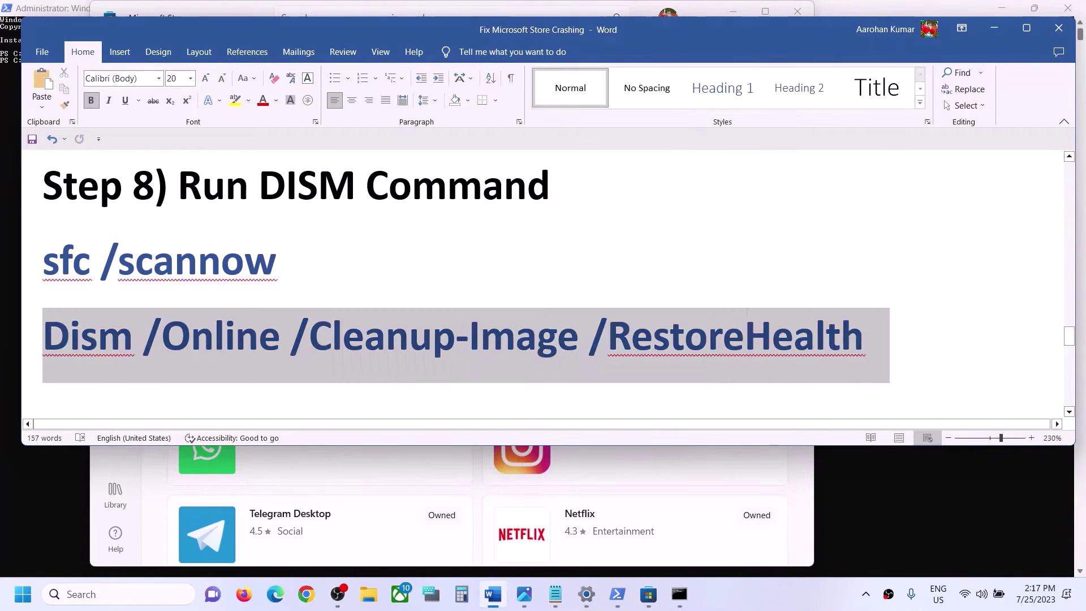
Step: View the Windows power options containing Restart and close them without restarting
{"action": "left_click", "coordinate": [24, 594]}
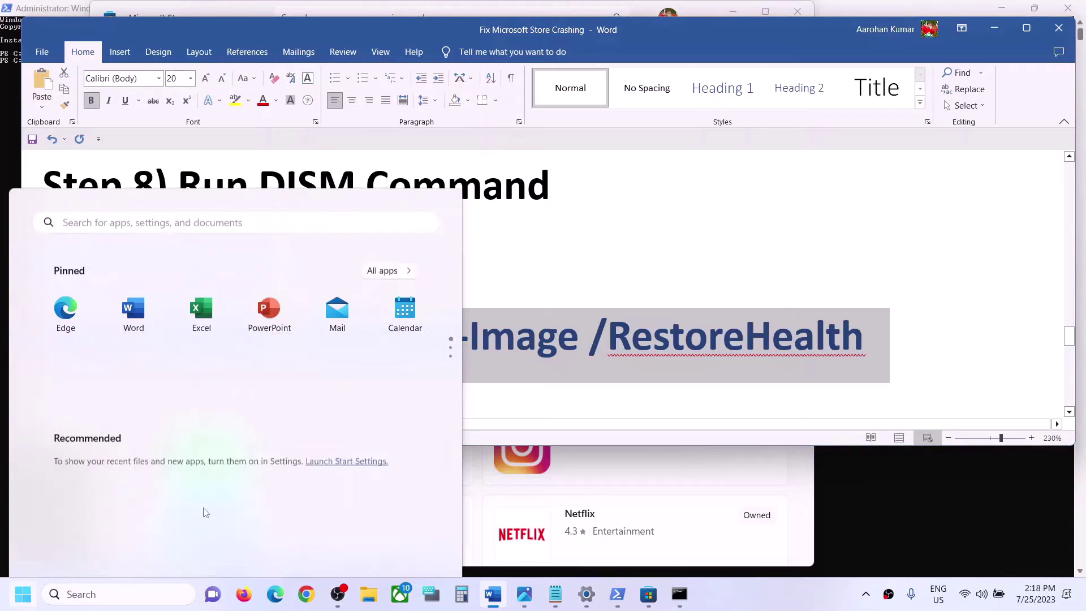
{"action": "left_click", "coordinate": [411, 545]}
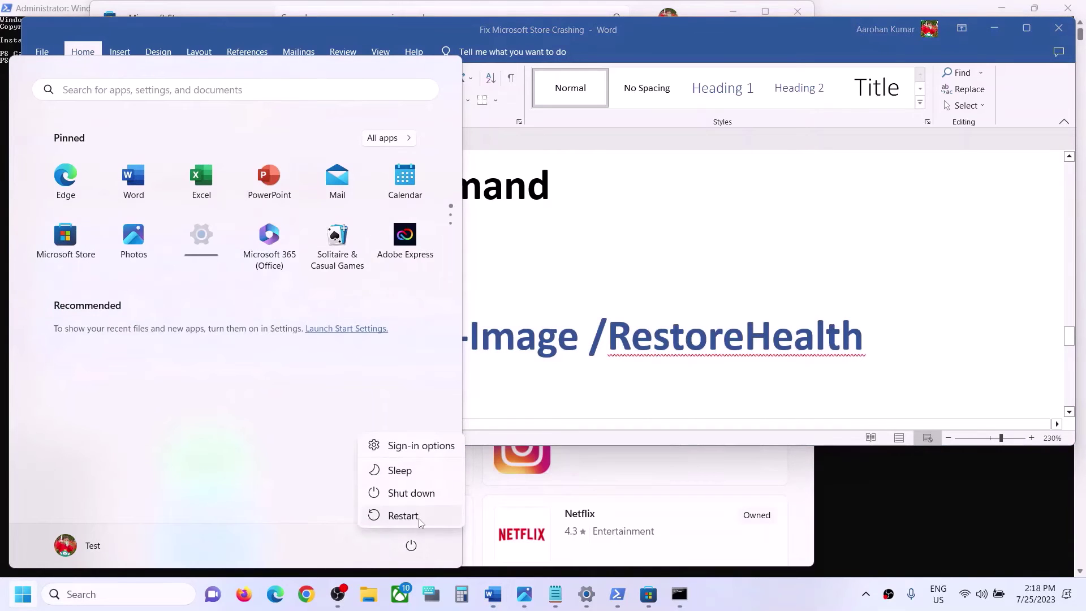
{"action": "left_click", "coordinate": [583, 294]}
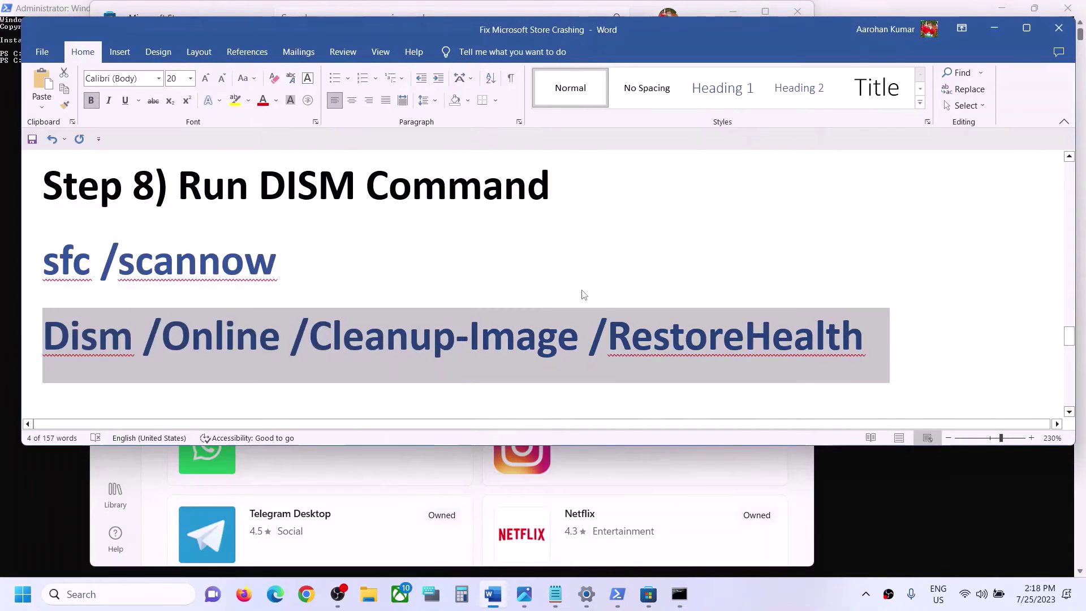
Step: Copy inetcpl.cpl from Step 9 of the Word document, search Windows for it and open Internet Properties
{"action": "scroll", "coordinate": [478, 318], "scroll_direction": "down", "scroll_amount": 5}
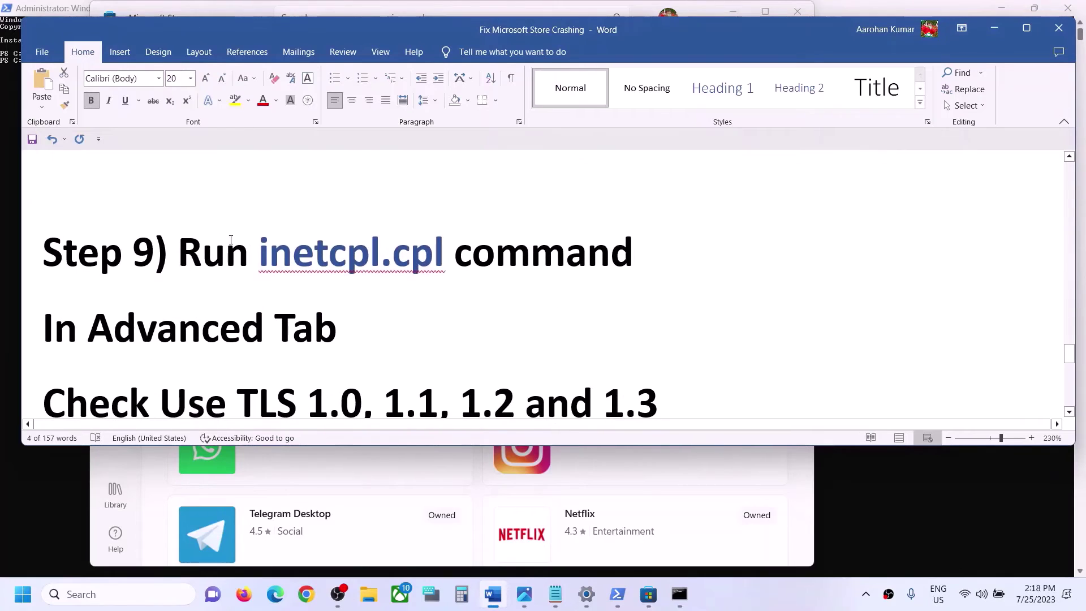
{"action": "left_click_drag", "start_coordinate": [259, 249], "coordinate": [416, 236]}
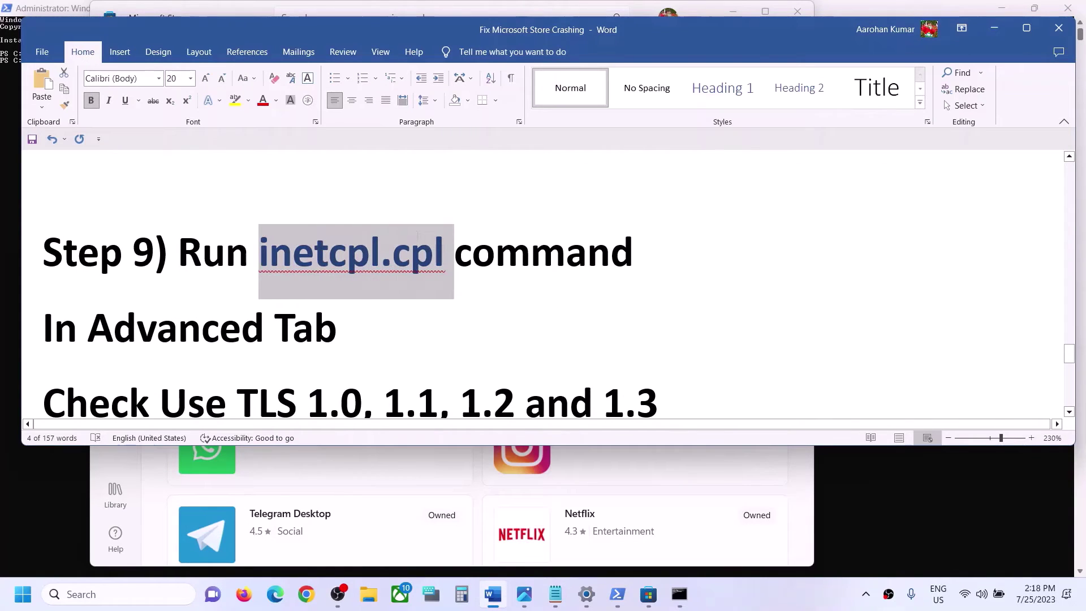
{"action": "left_click", "coordinate": [151, 594]}
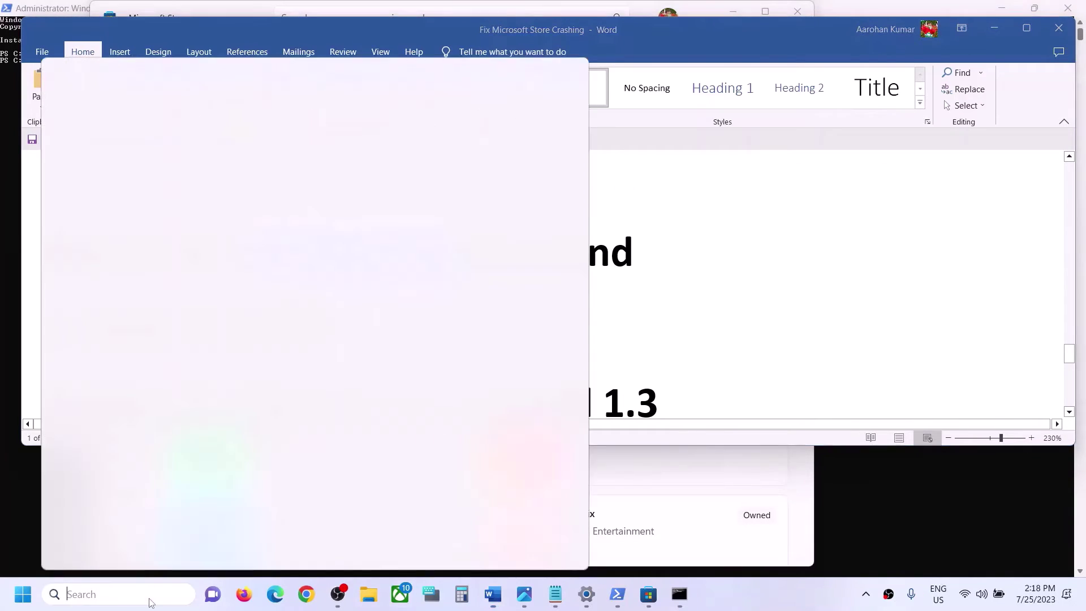
{"action": "key", "text": "ctrl+v"}
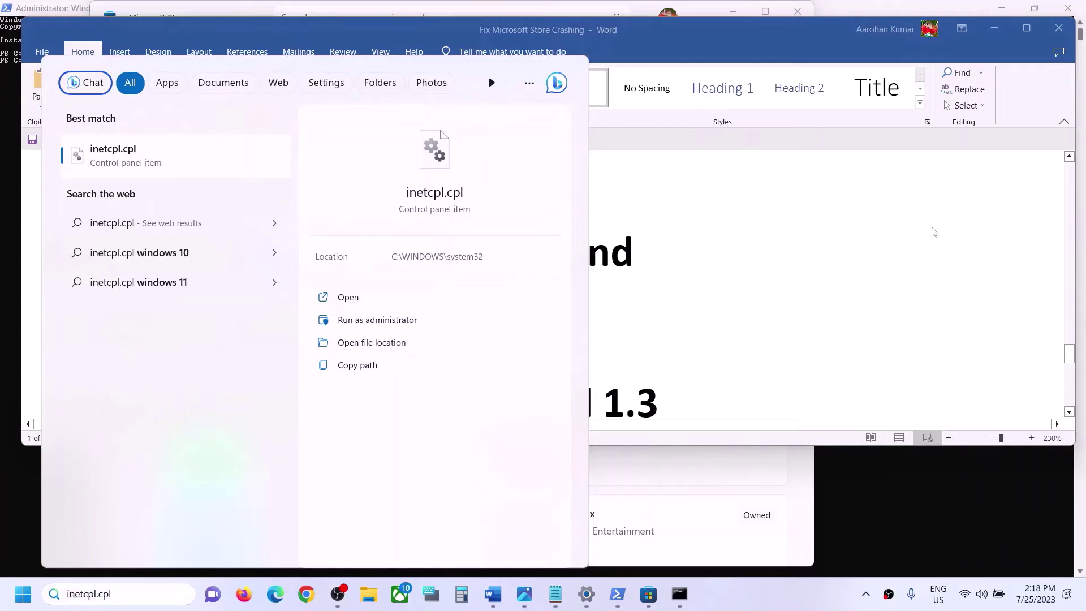
{"action": "key", "text": "Return"}
Step: Check the Use TLS 1.0, 1.1, 1.2 and 1.3 options in the advanced Internet Properties, cancel the dialog, and review Step 9 in Word
{"action": "left_click_drag", "start_coordinate": [138, 39], "coordinate": [587, 188]}
{"action": "left_click", "coordinate": [718, 210]}
{"action": "left_click_drag", "start_coordinate": [656, 192], "coordinate": [649, 145]}
{"action": "scroll", "coordinate": [632, 371], "scroll_direction": "down", "scroll_amount": 10}
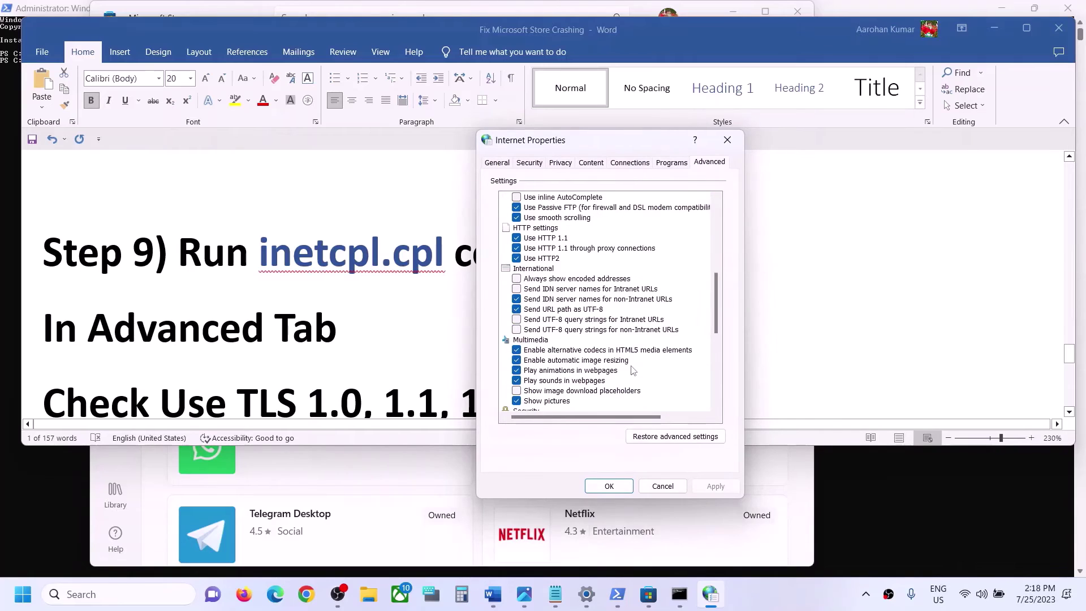
{"action": "scroll", "coordinate": [632, 370], "scroll_direction": "down", "scroll_amount": 8}
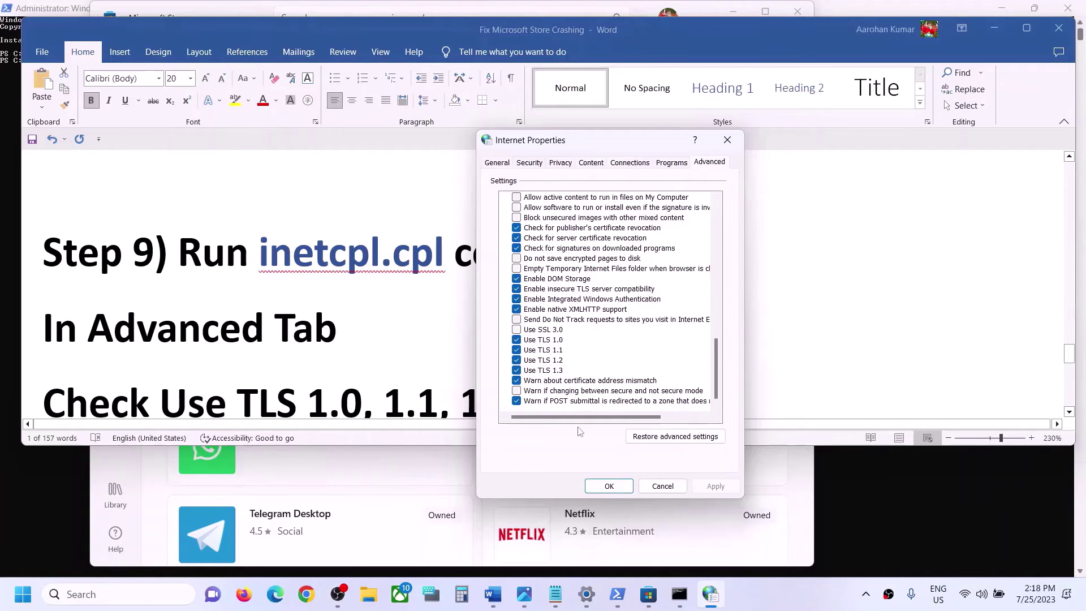
{"action": "left_click", "coordinate": [646, 490]}
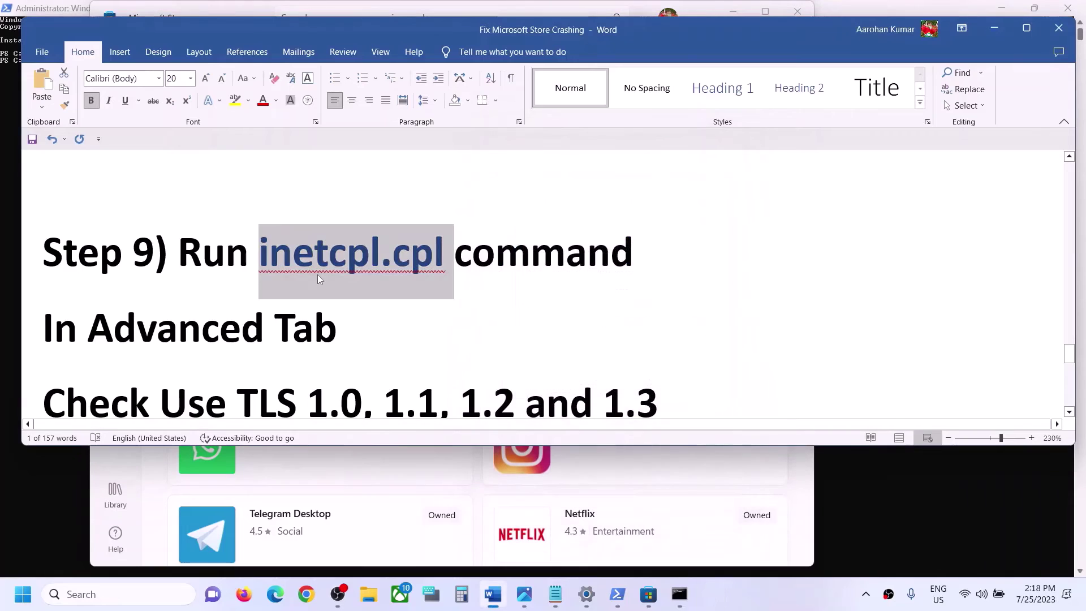
{"action": "scroll", "coordinate": [317, 276], "scroll_direction": "down", "scroll_amount": 5}
{"action": "scroll", "coordinate": [336, 326], "scroll_direction": "up", "scroll_amount": 1}
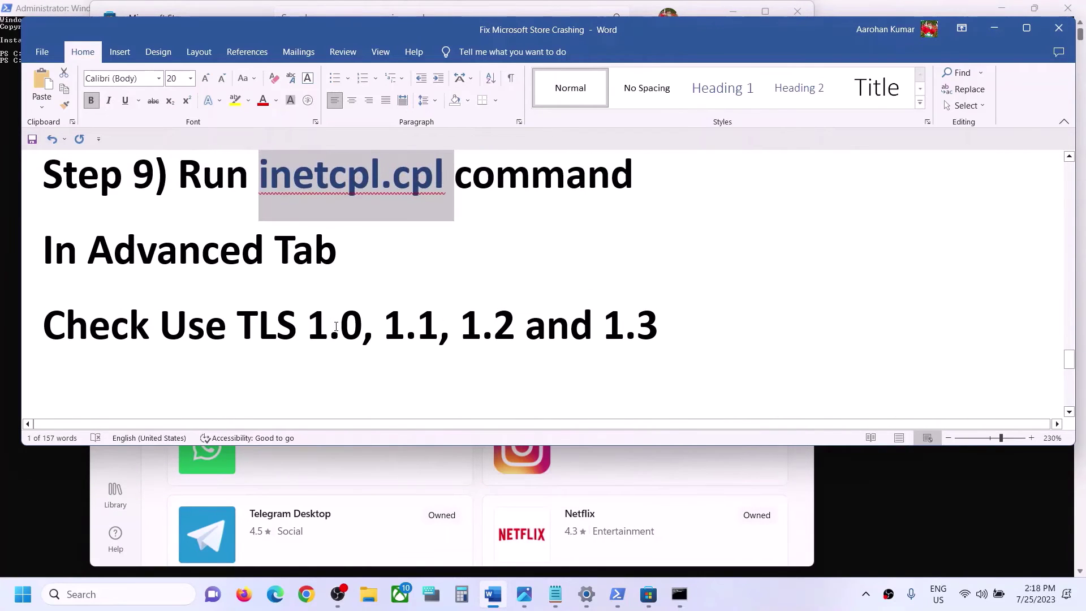
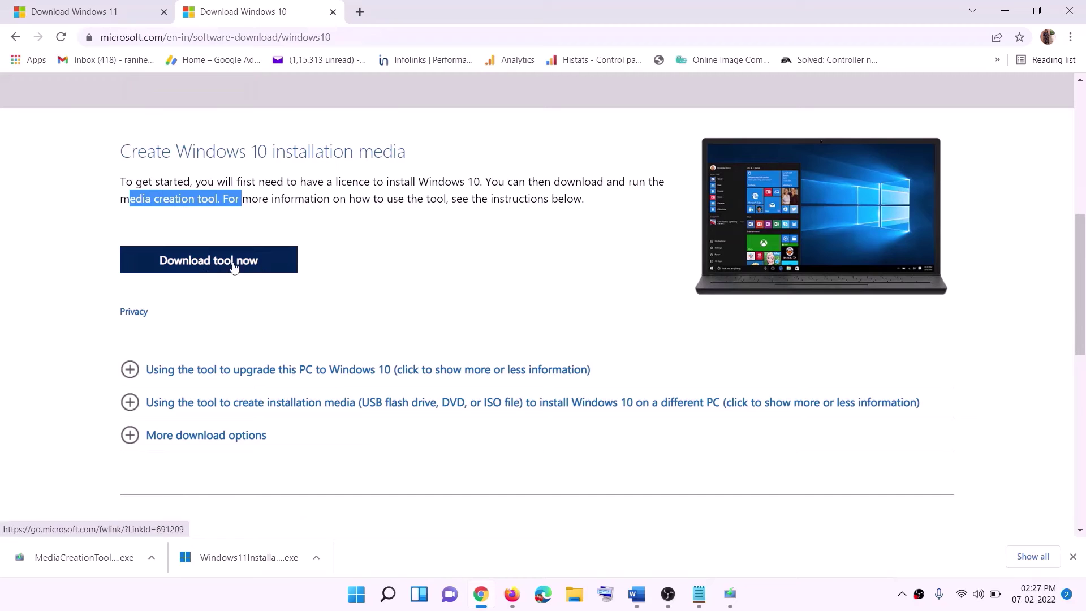
Step: Run the downloaded Windows 10 media creation tool, accept the license terms and start the download with Upgrade this PC now
{"action": "left_click", "coordinate": [66, 562]}
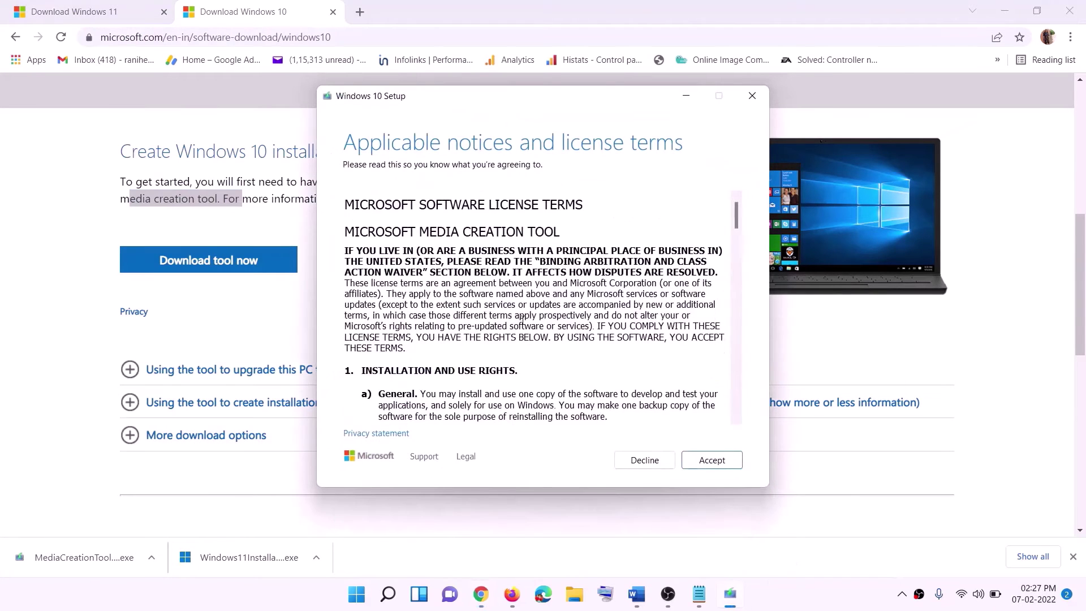
{"action": "left_click", "coordinate": [708, 461]}
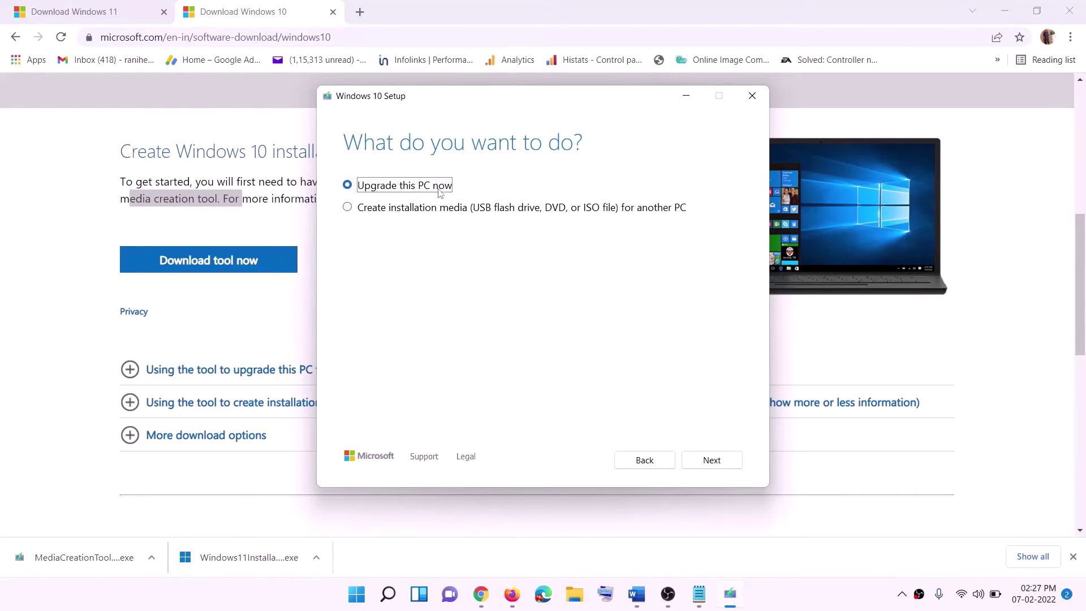
{"action": "left_click", "coordinate": [711, 460]}
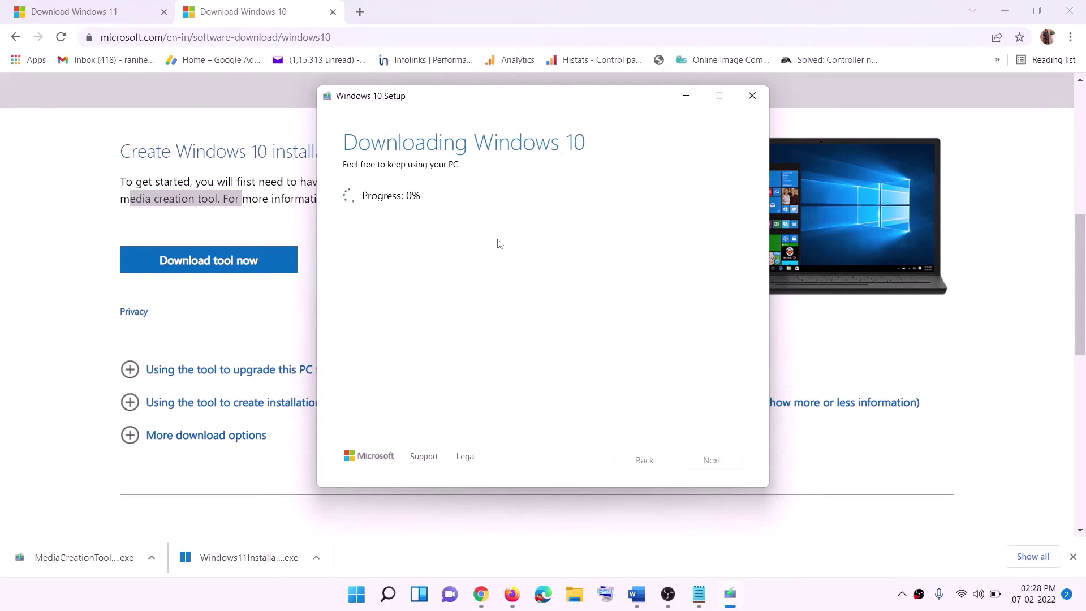
Step: Switch to the Word document and examine the Ready to install screenshot, including the Keep personal files and apps choice and Install option
{"action": "left_click", "coordinate": [801, 603]}
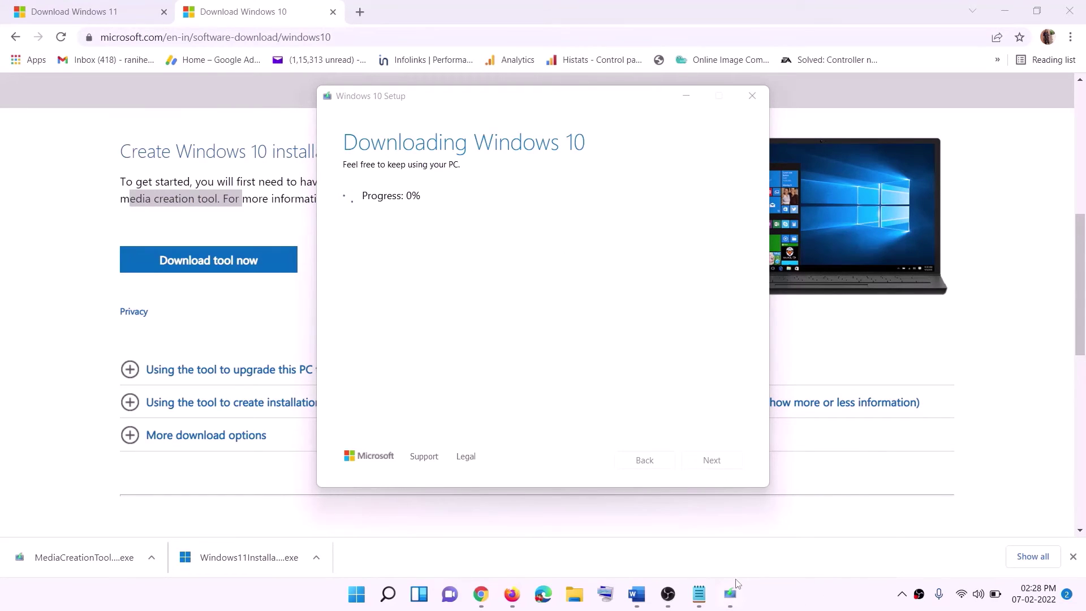
{"action": "left_click", "coordinate": [636, 594]}
{"action": "scroll", "coordinate": [117, 273], "scroll_direction": "down", "scroll_amount": 2}
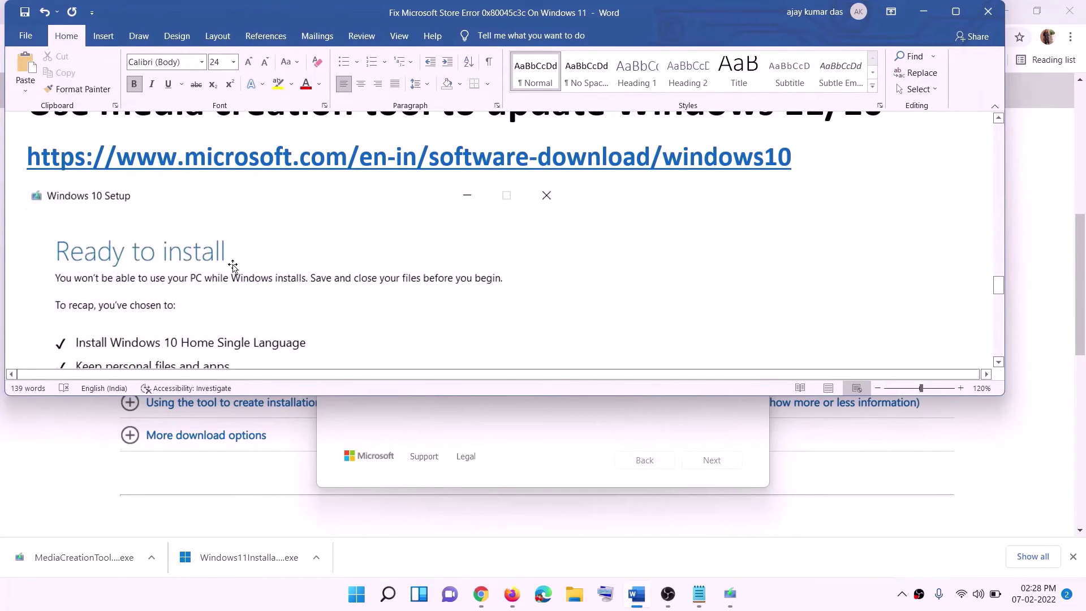
{"action": "left_click", "coordinate": [956, 11]}
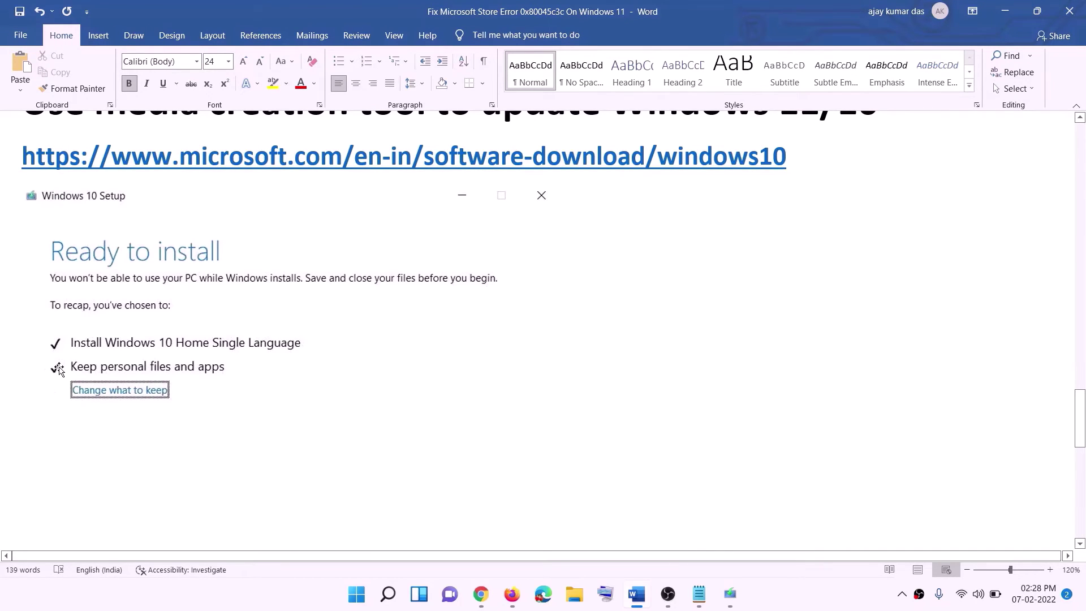
{"action": "scroll", "coordinate": [558, 394], "scroll_direction": "down", "scroll_amount": 1}
{"action": "scroll", "coordinate": [558, 394], "scroll_direction": "down", "scroll_amount": 1}
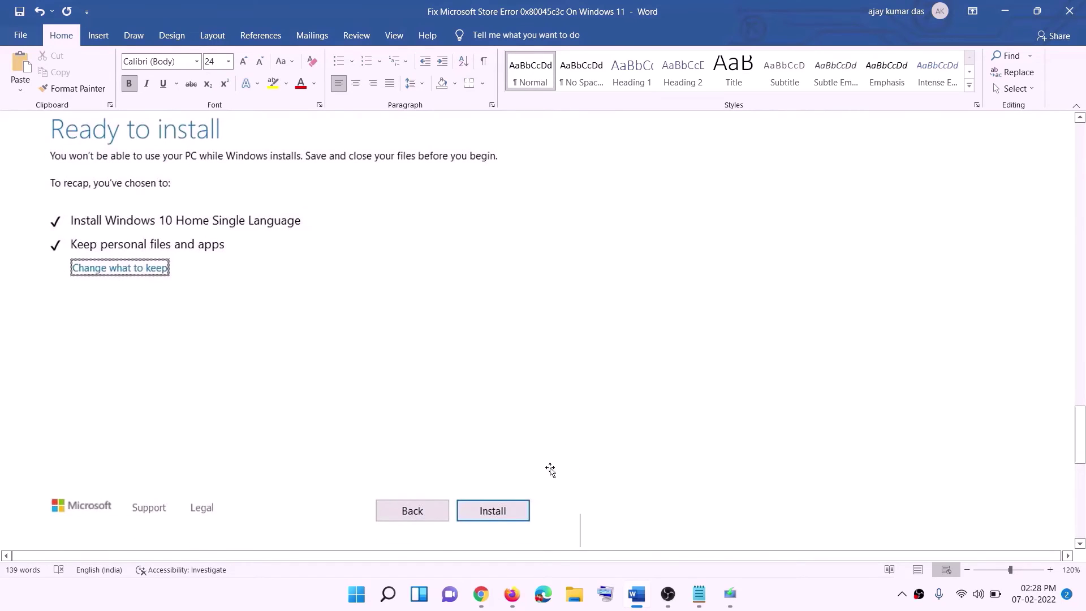
{"action": "scroll", "coordinate": [444, 351], "scroll_direction": "up", "scroll_amount": 1}
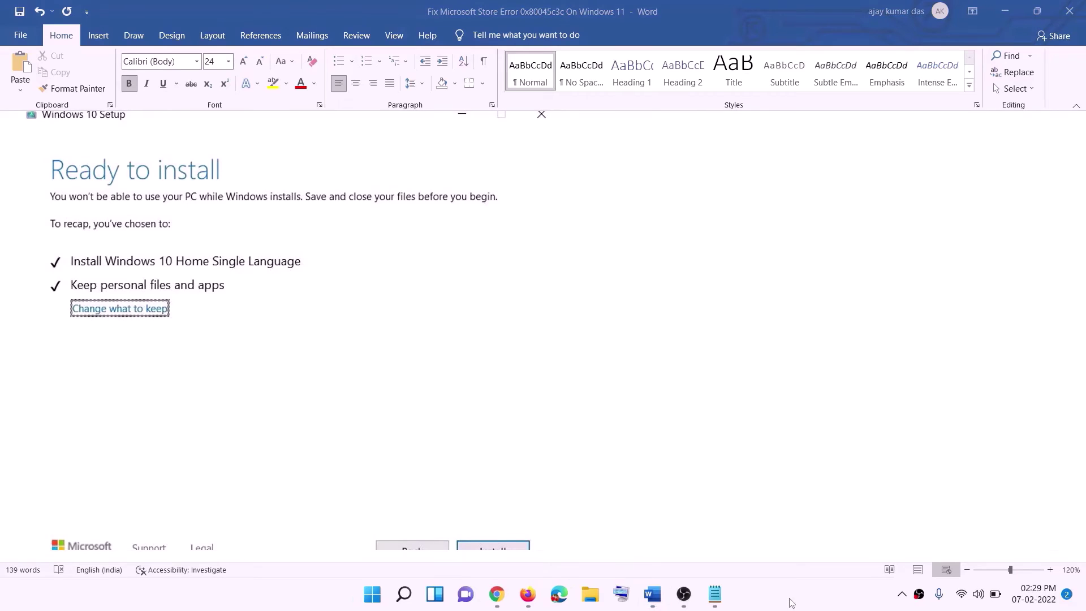
Step: Switch to Chrome, download the media creation tool under Create Windows 11 Installation Media on the Download Windows 11 page, and run it
{"action": "left_click", "coordinate": [501, 596]}
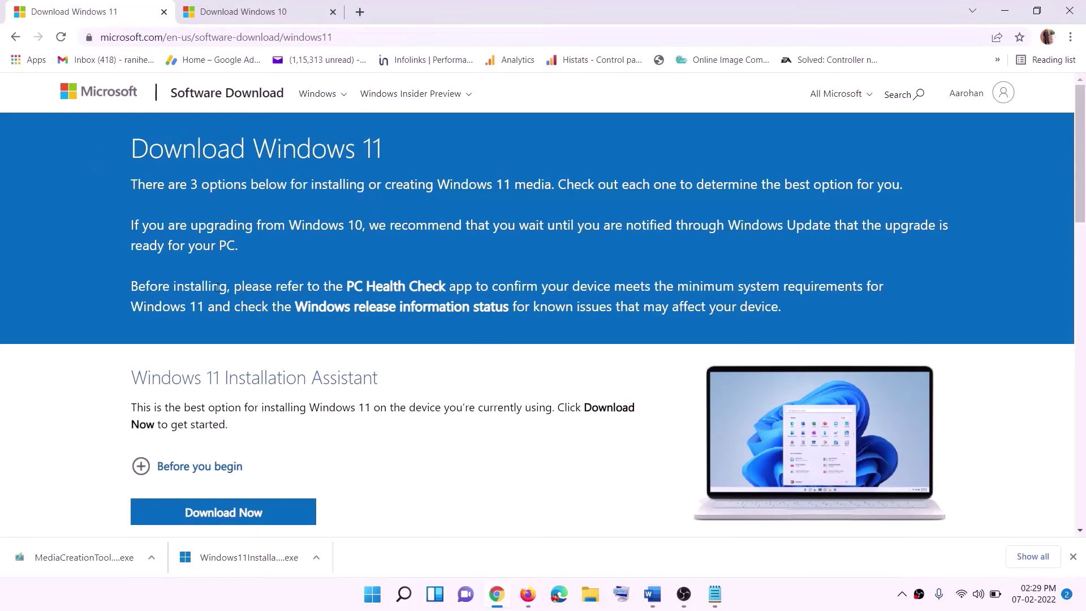
{"action": "scroll", "coordinate": [235, 384], "scroll_direction": "down", "scroll_amount": 5}
{"action": "mouse_move", "coordinate": [298, 335]}
{"action": "left_mouse_down"}
{"action": "mouse_move", "coordinate": [201, 335]}
{"action": "mouse_move", "coordinate": [314, 335]}
{"action": "left_mouse_up"}
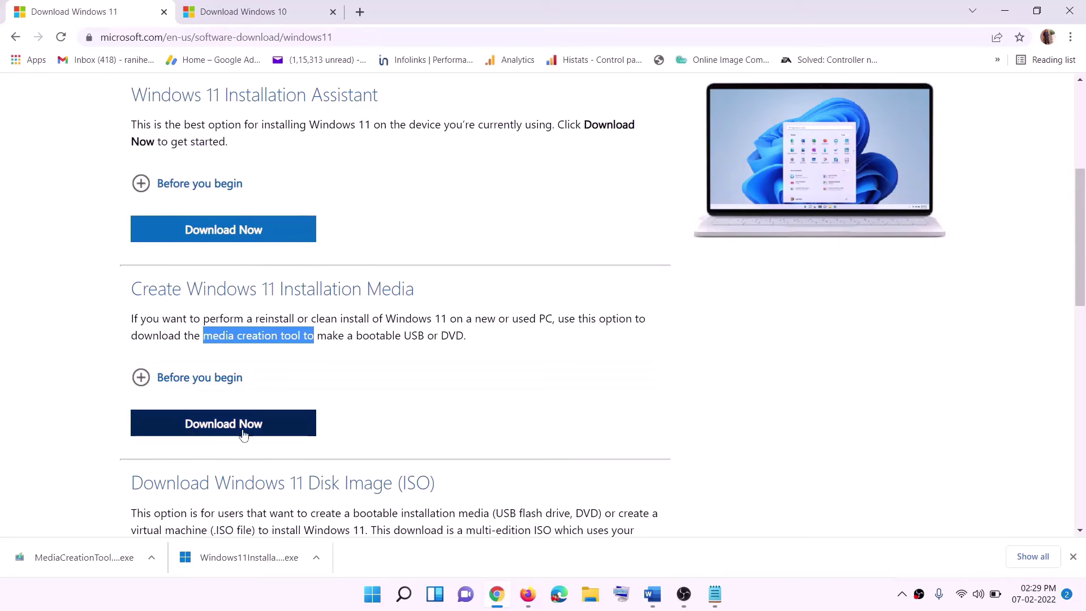
{"action": "left_click", "coordinate": [215, 429]}
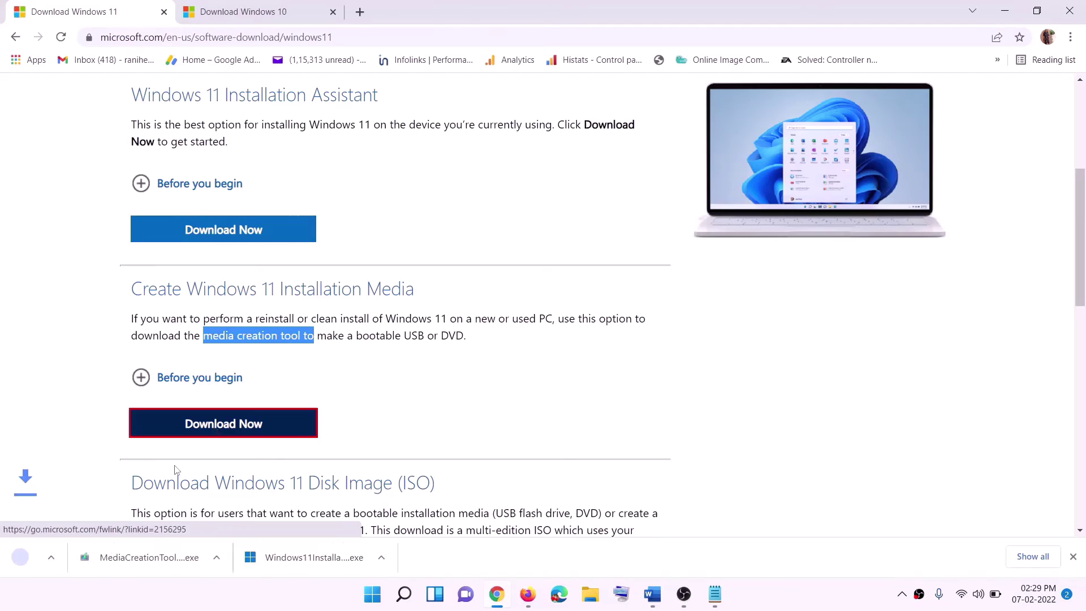
{"action": "left_click", "coordinate": [74, 558]}
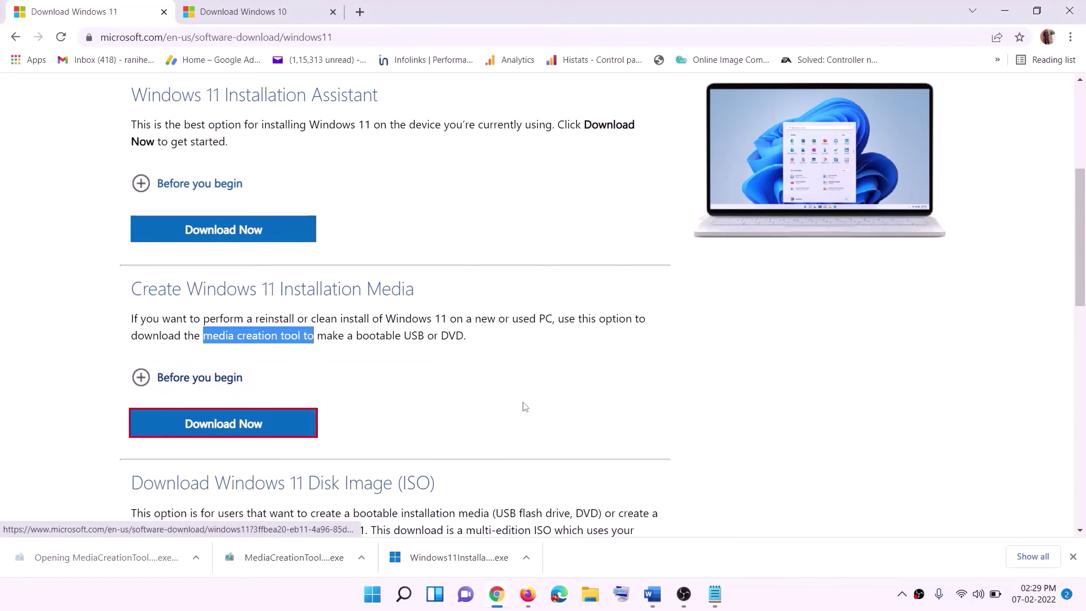
{"action": "left_click", "coordinate": [478, 414]}
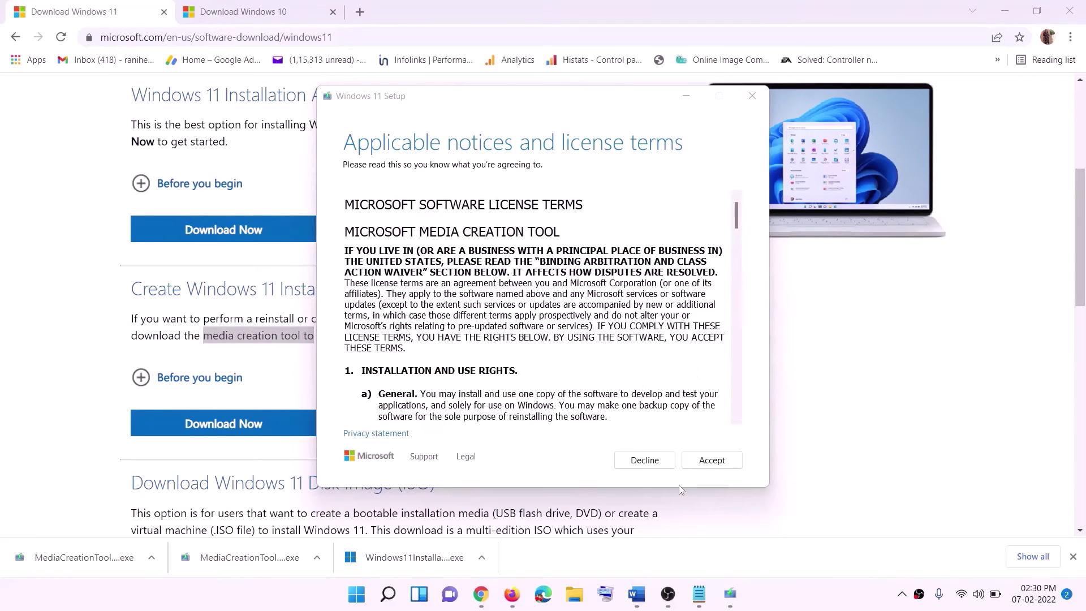
Step: Accept the Windows 11 Setup license, keep the recommended language and edition, and save the media as an ISO file named Windows on the Desktop
{"action": "left_click", "coordinate": [707, 460]}
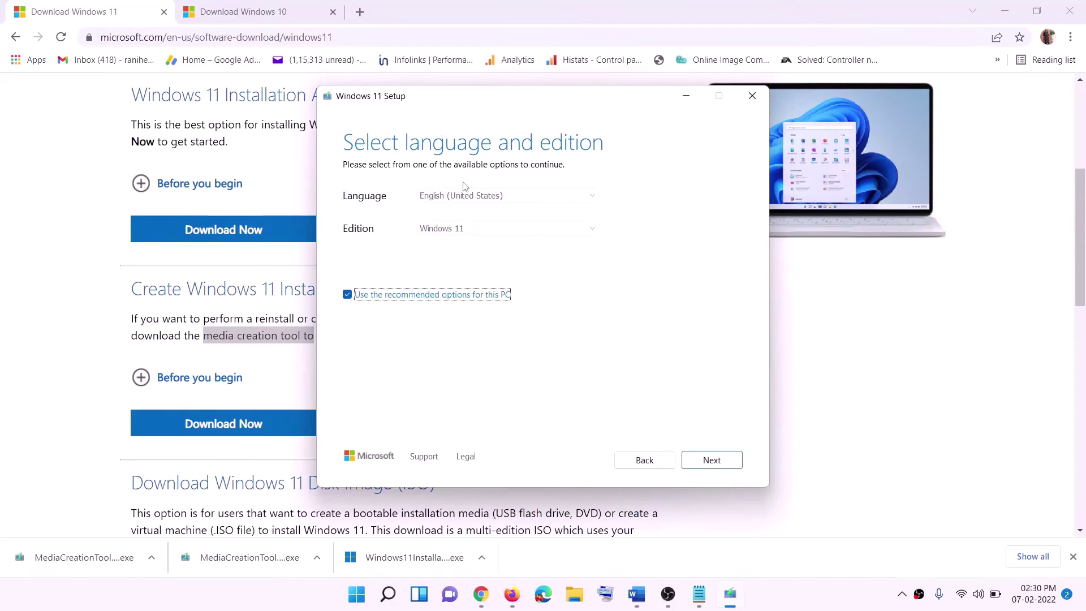
{"action": "left_click", "coordinate": [707, 459]}
{"action": "left_click", "coordinate": [360, 246]}
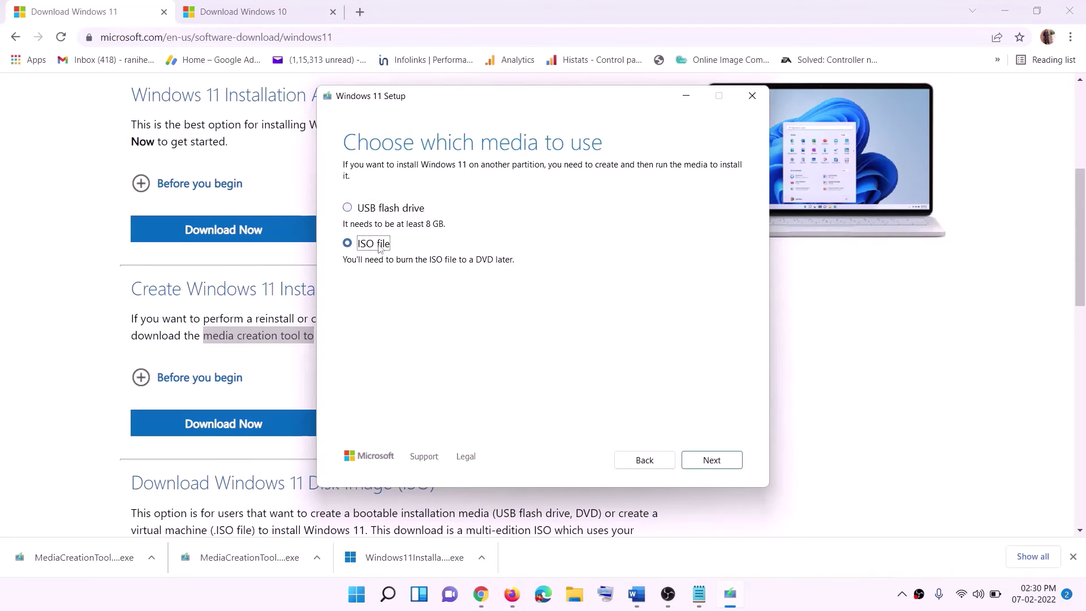
{"action": "left_click", "coordinate": [717, 461]}
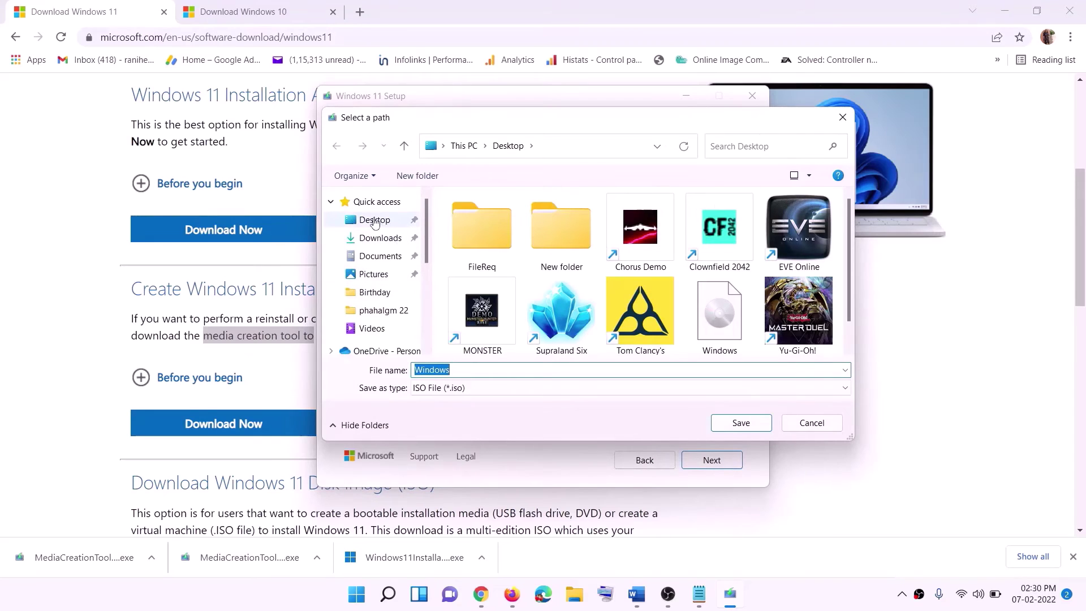
{"action": "left_click", "coordinate": [407, 220]}
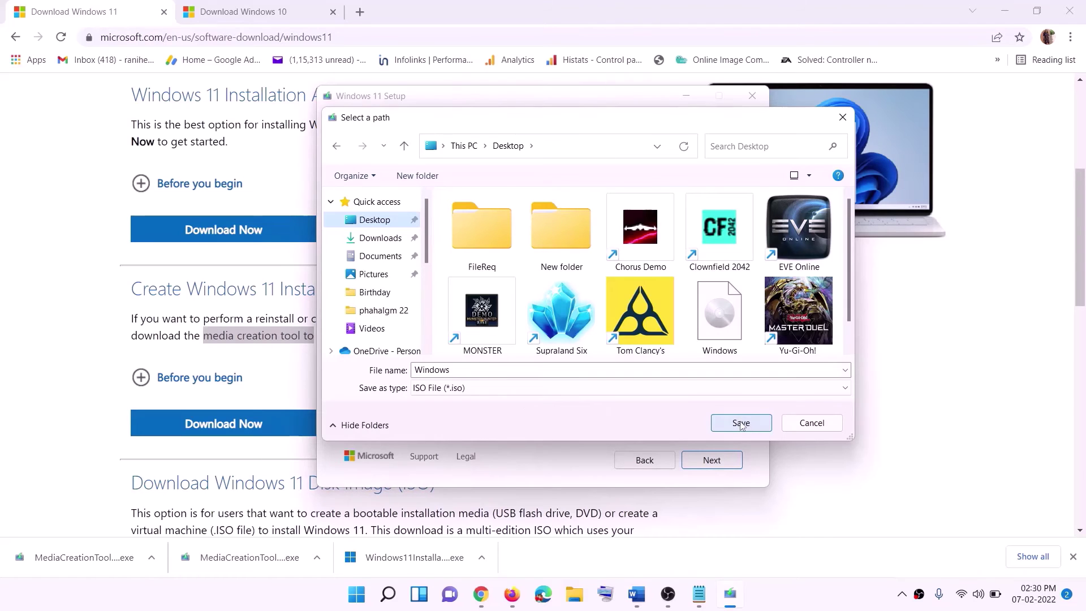
{"action": "left_click", "coordinate": [766, 594]}
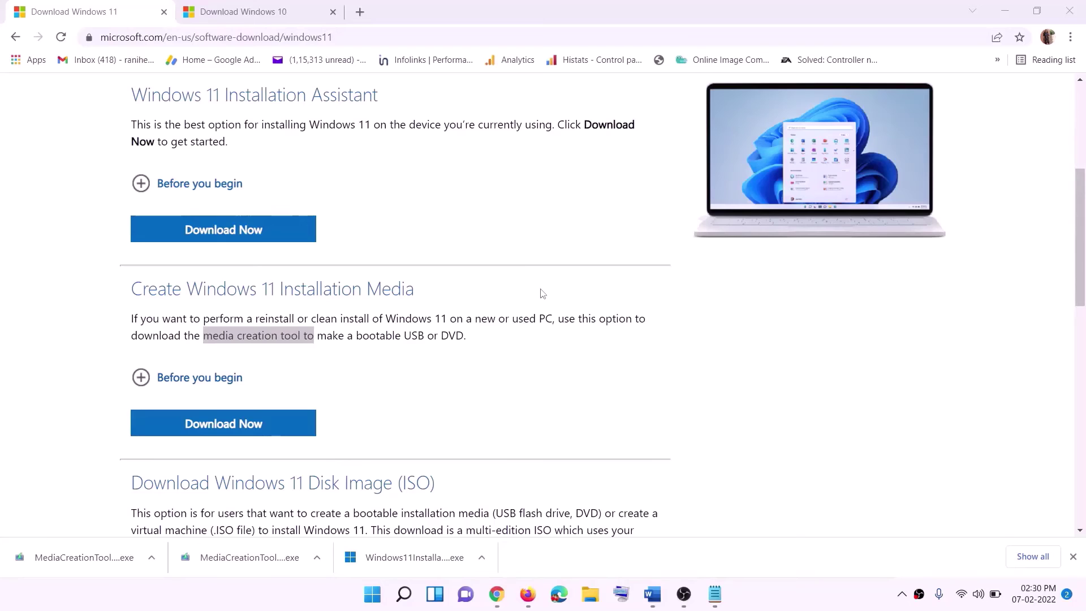
Step: Mount the Windows ISO file from the desktop and run its setup application, continuing past the Install Windows 11 page
{"action": "key", "text": "super+d"}
{"action": "left_click_drag", "start_coordinate": [262, 34], "coordinate": [430, 337]}
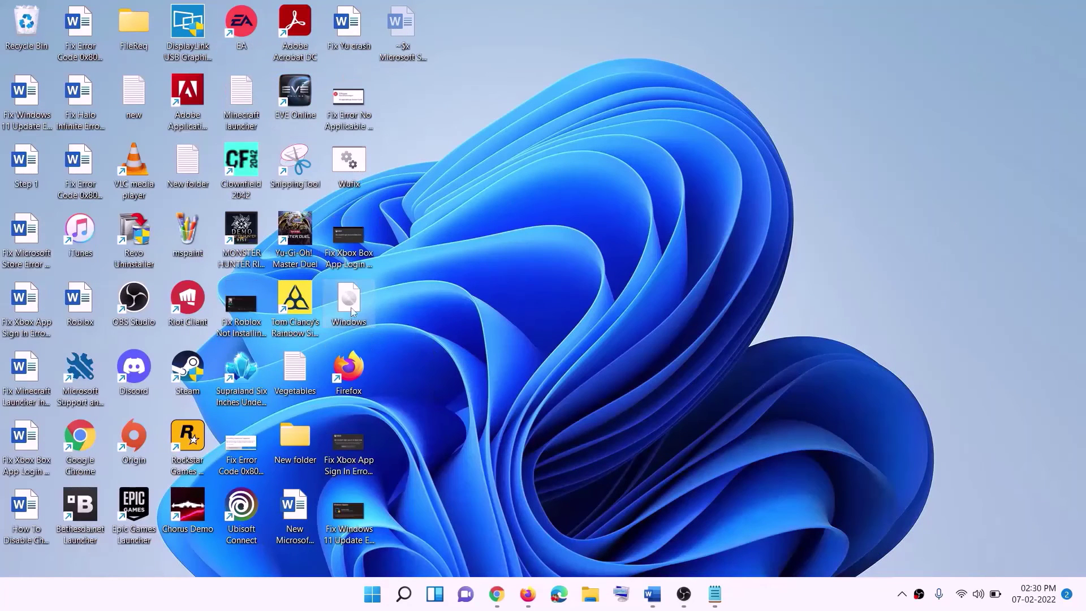
{"action": "double_click", "coordinate": [350, 305]}
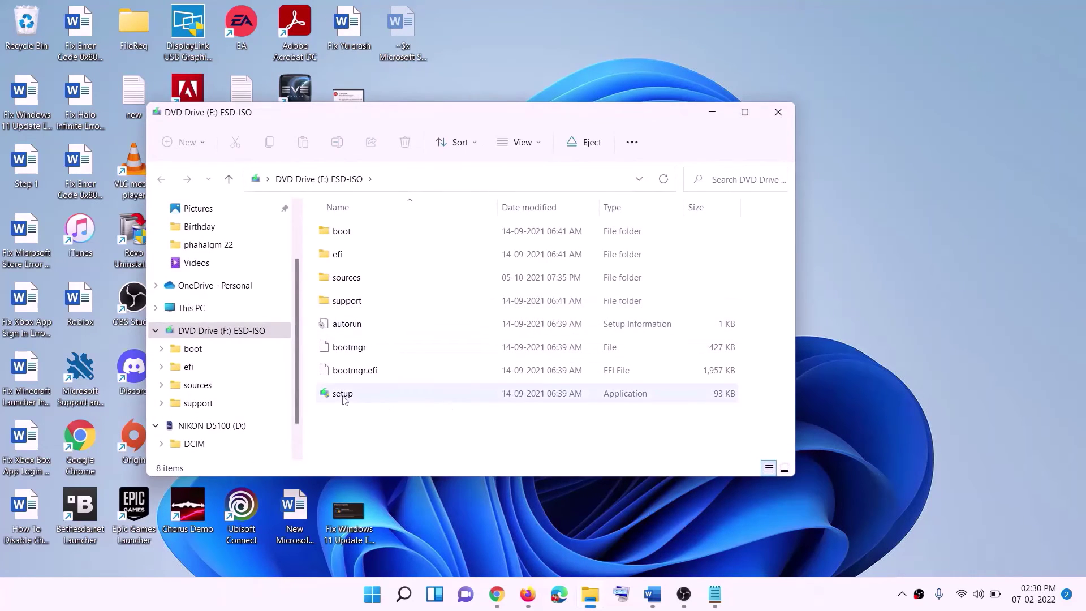
{"action": "left_click", "coordinate": [344, 395]}
{"action": "double_click", "coordinate": [370, 394]}
{"action": "left_click", "coordinate": [446, 443]}
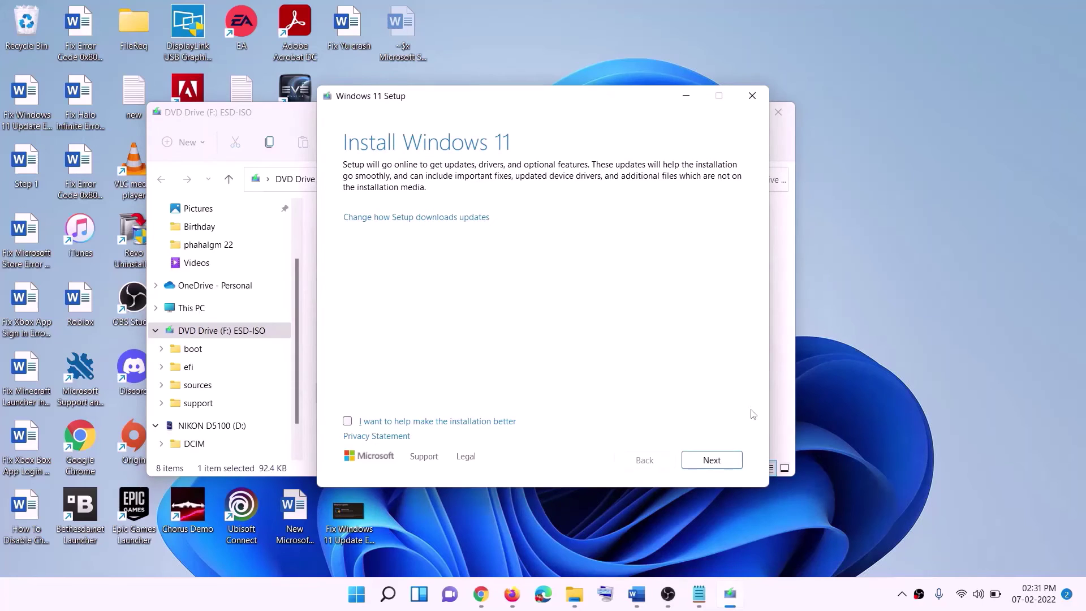
{"action": "left_click", "coordinate": [716, 461]}
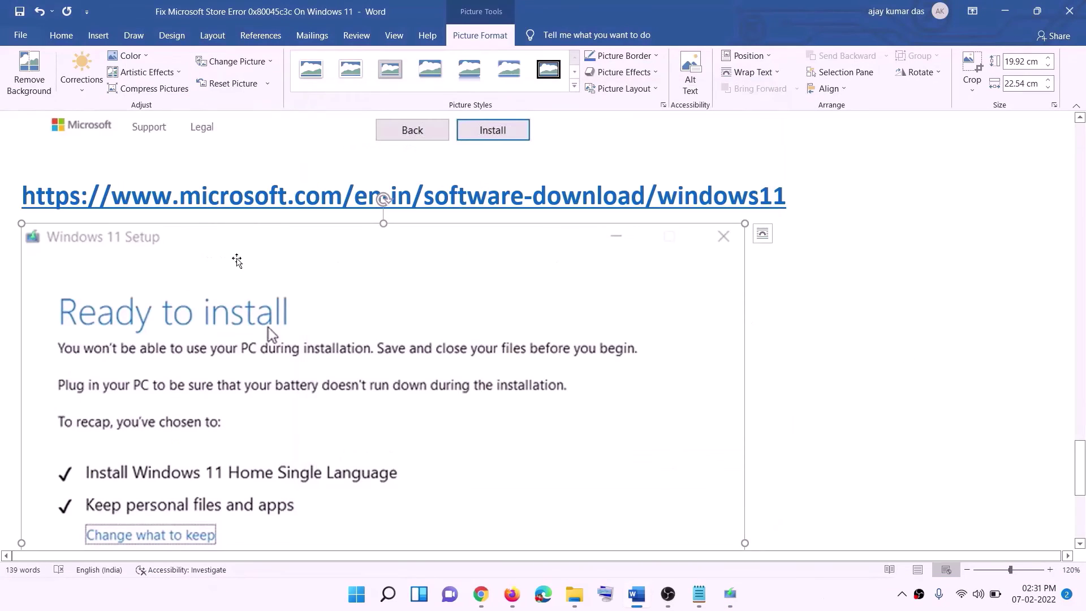
Step: Examine the Windows 11 Ready to install screenshot in the Word document, including the Keep personal files and apps choice
{"action": "scroll", "coordinate": [262, 260], "scroll_direction": "down", "scroll_amount": 3}
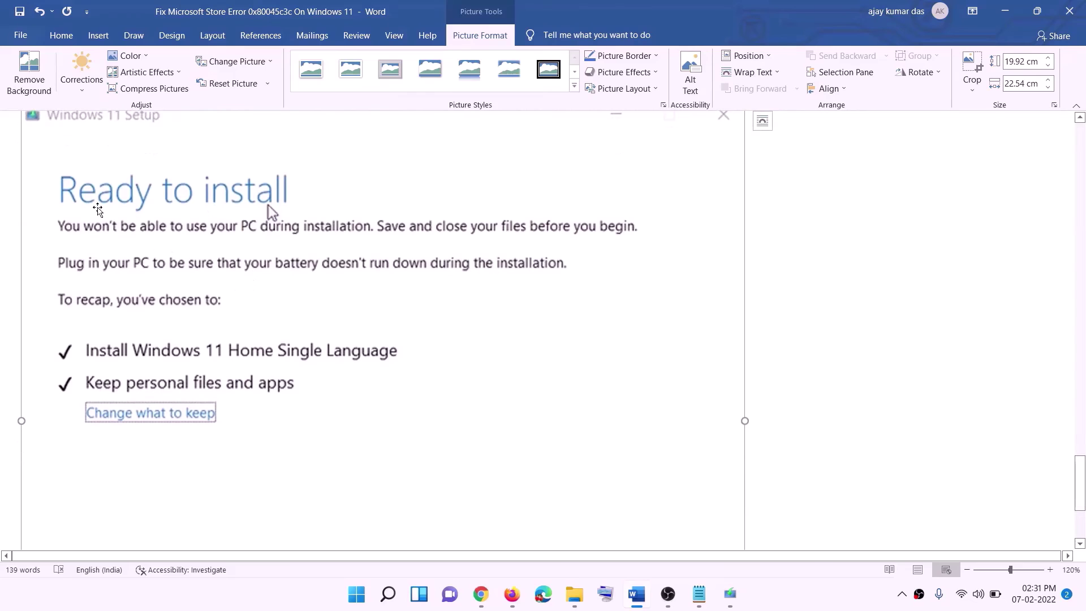
{"action": "scroll", "coordinate": [237, 322], "scroll_direction": "down", "scroll_amount": 1}
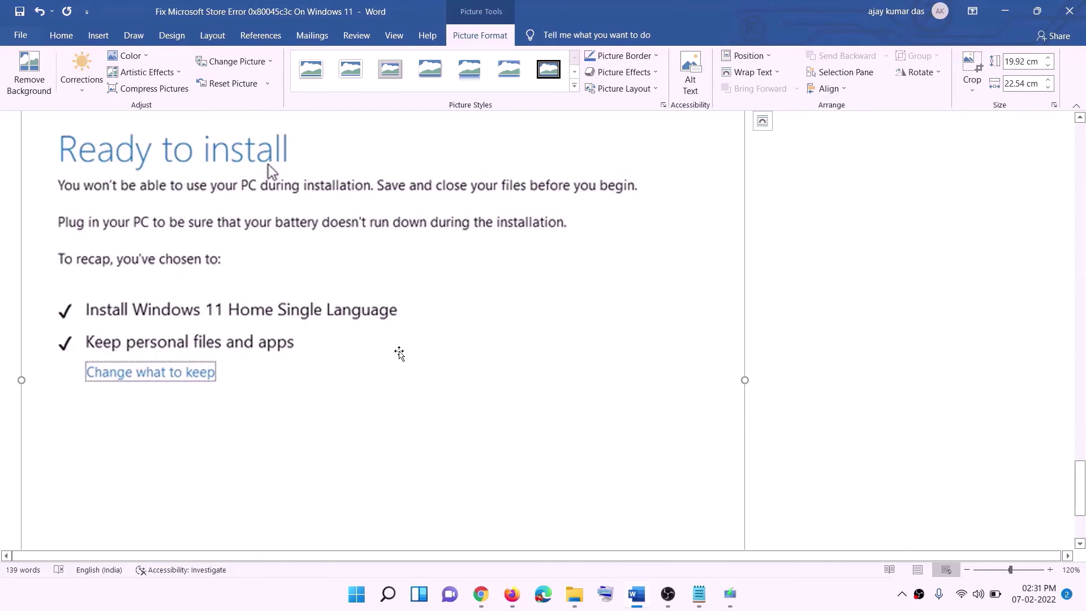
{"action": "scroll", "coordinate": [386, 353], "scroll_direction": "down", "scroll_amount": 3}
{"action": "scroll", "coordinate": [577, 422], "scroll_direction": "up", "scroll_amount": 4}
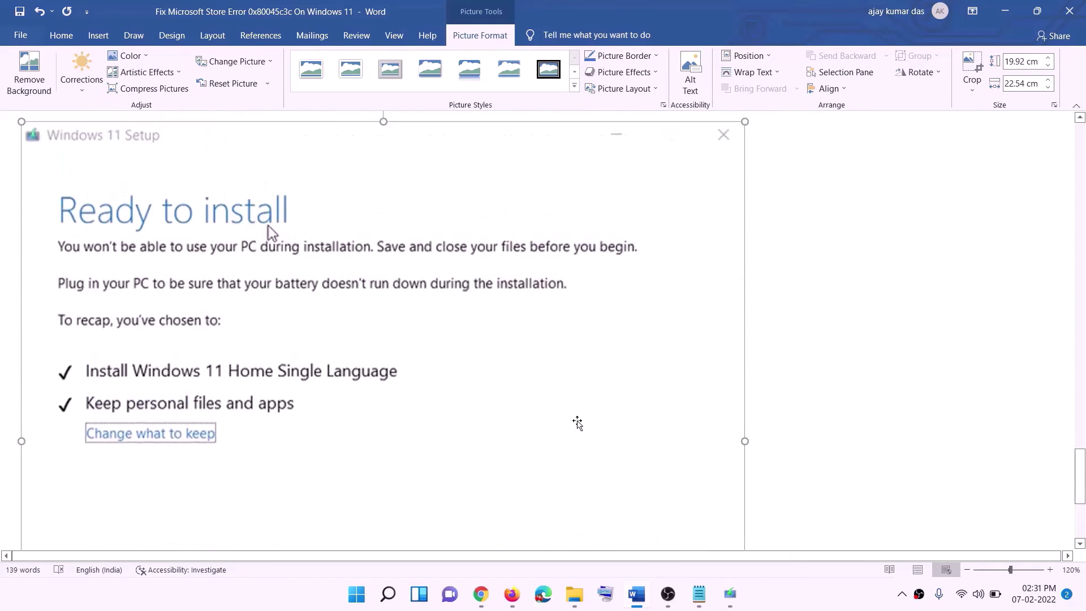
{"action": "scroll", "coordinate": [576, 423], "scroll_direction": "up", "scroll_amount": 3}
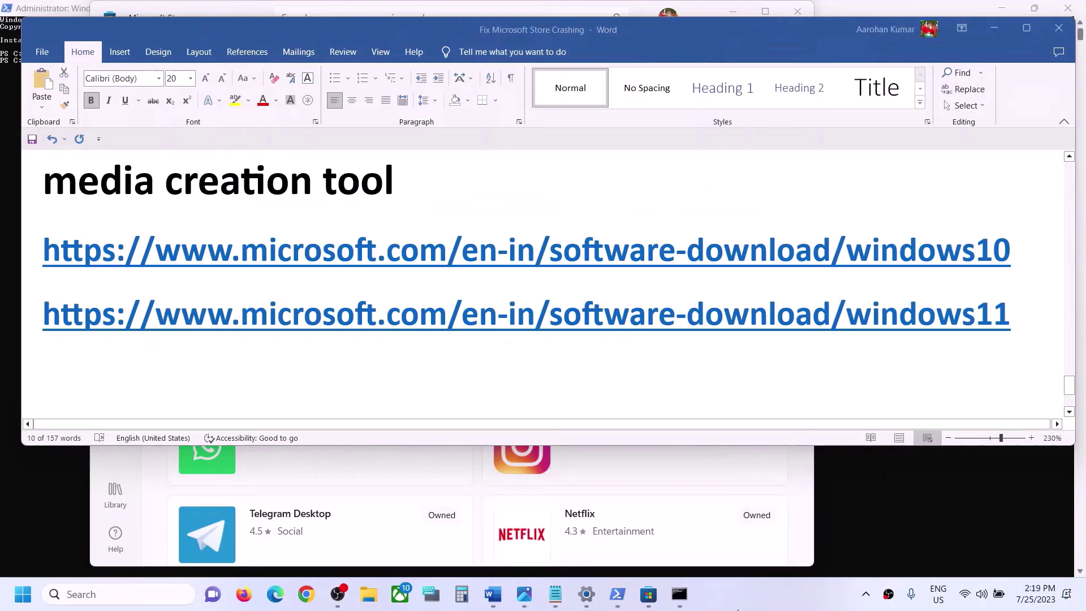
Step: Read Step 11 in the Fix Microsoft Store Crashing document about resetting Windows 11/10 and creating a backup first
{"action": "scroll", "coordinate": [302, 317], "scroll_direction": "down", "scroll_amount": 4}
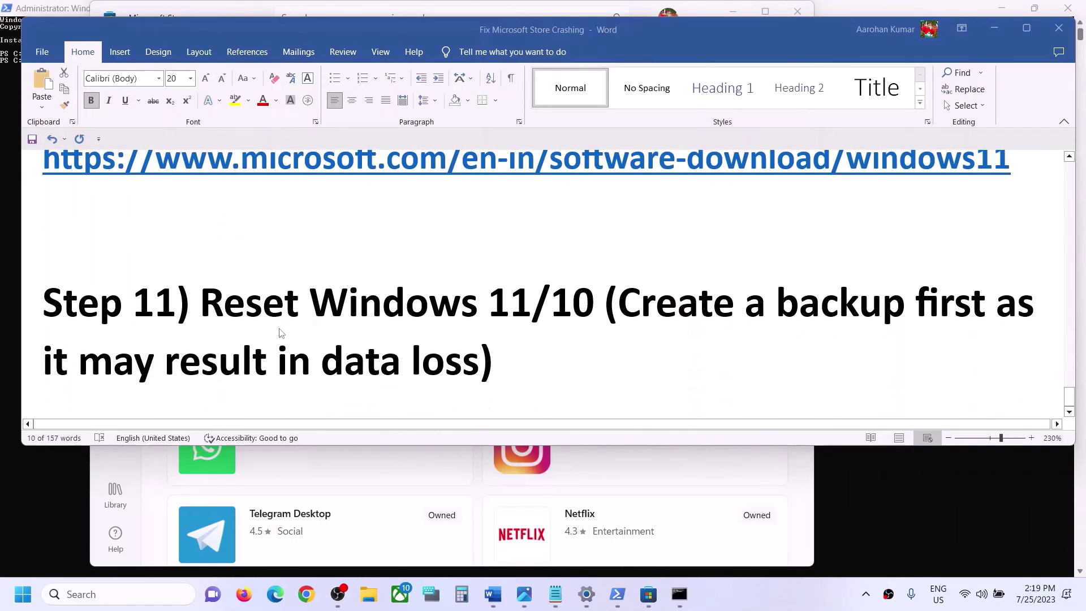
{"action": "left_click_drag", "start_coordinate": [205, 304], "coordinate": [578, 308]}
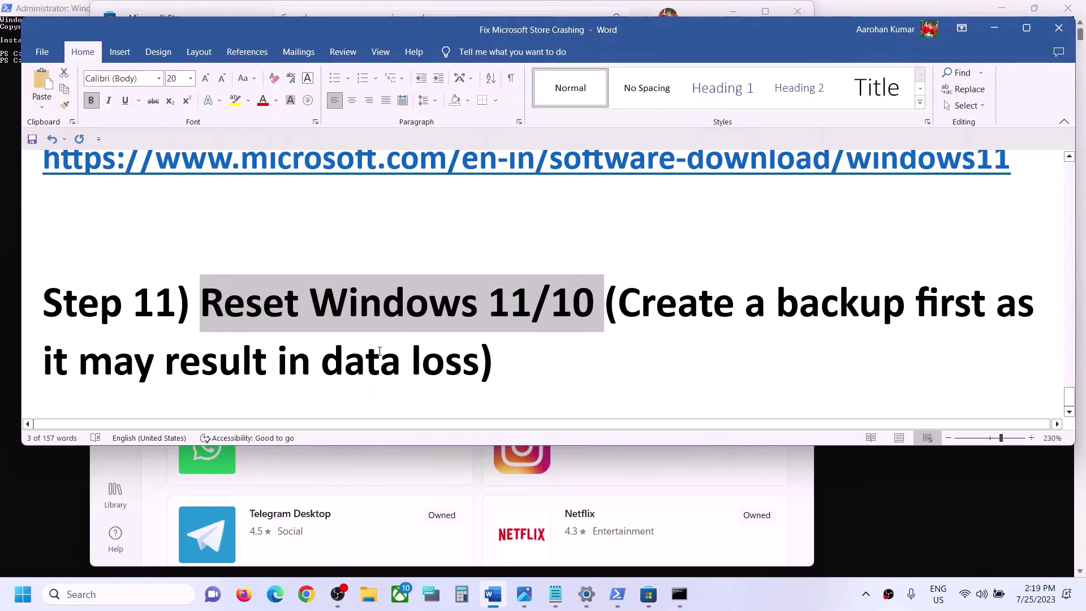
{"action": "left_click", "coordinate": [392, 326]}
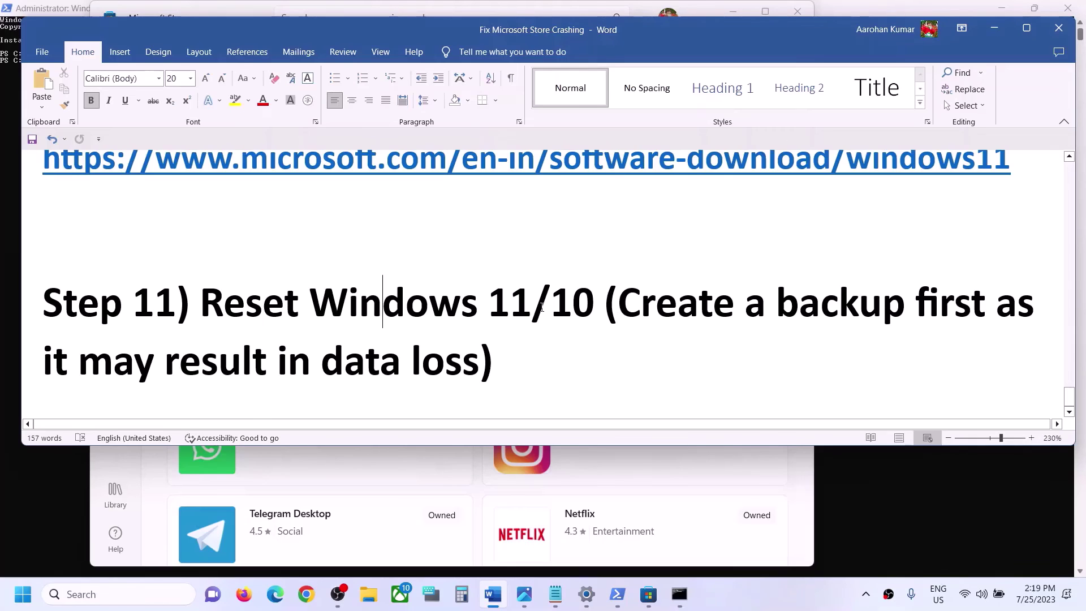
{"action": "left_click_drag", "start_coordinate": [201, 305], "coordinate": [472, 358]}
{"action": "left_click_drag", "start_coordinate": [201, 306], "coordinate": [532, 306]}
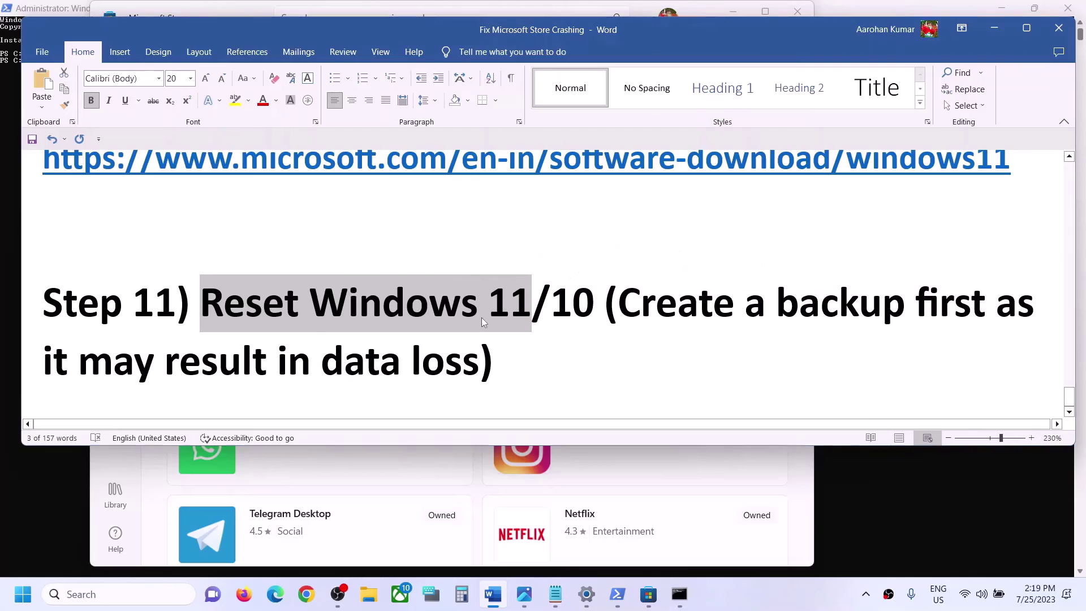
Step: Switch to Settings, open Recovery from the Windows Update advanced options, and start Reset this PC up to the reinstall method choice
{"action": "key", "text": "alt+Tab"}
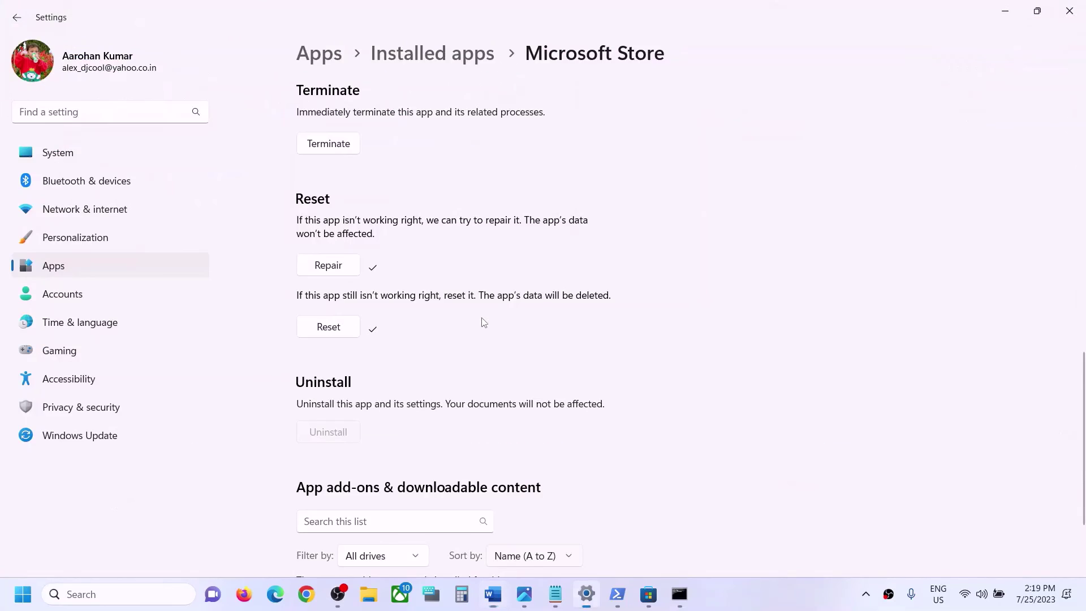
{"action": "left_click", "coordinate": [92, 446]}
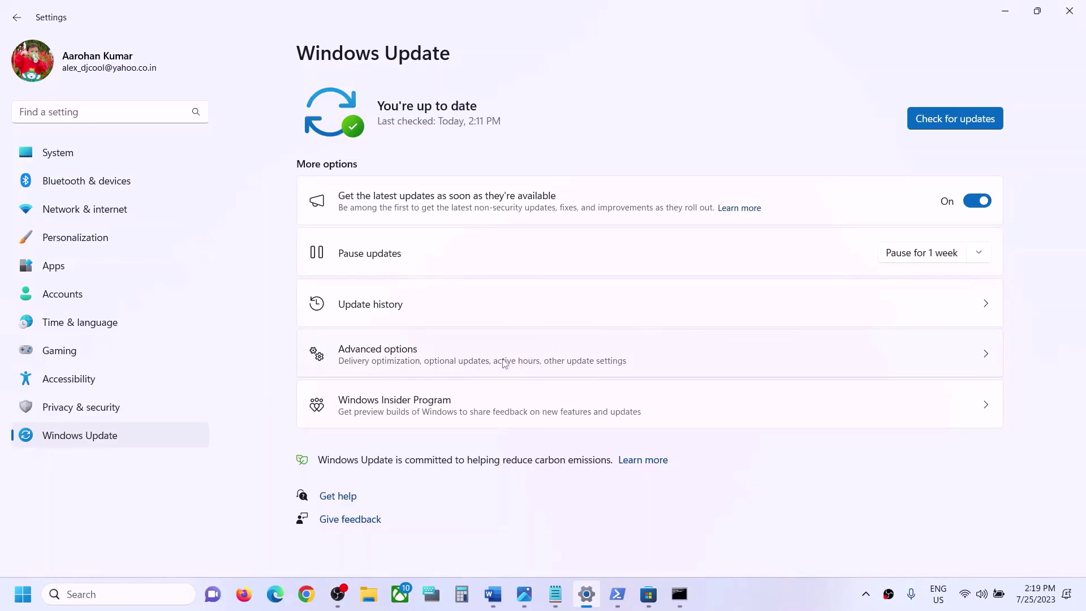
{"action": "left_click", "coordinate": [416, 357]}
{"action": "scroll", "coordinate": [521, 349], "scroll_direction": "down", "scroll_amount": 2}
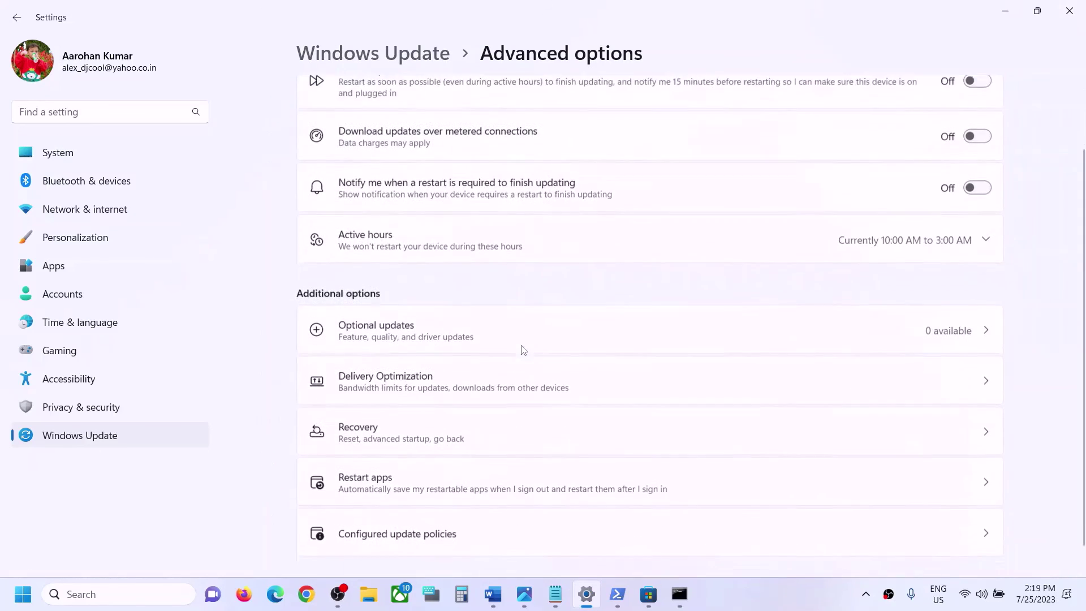
{"action": "left_click", "coordinate": [404, 413]}
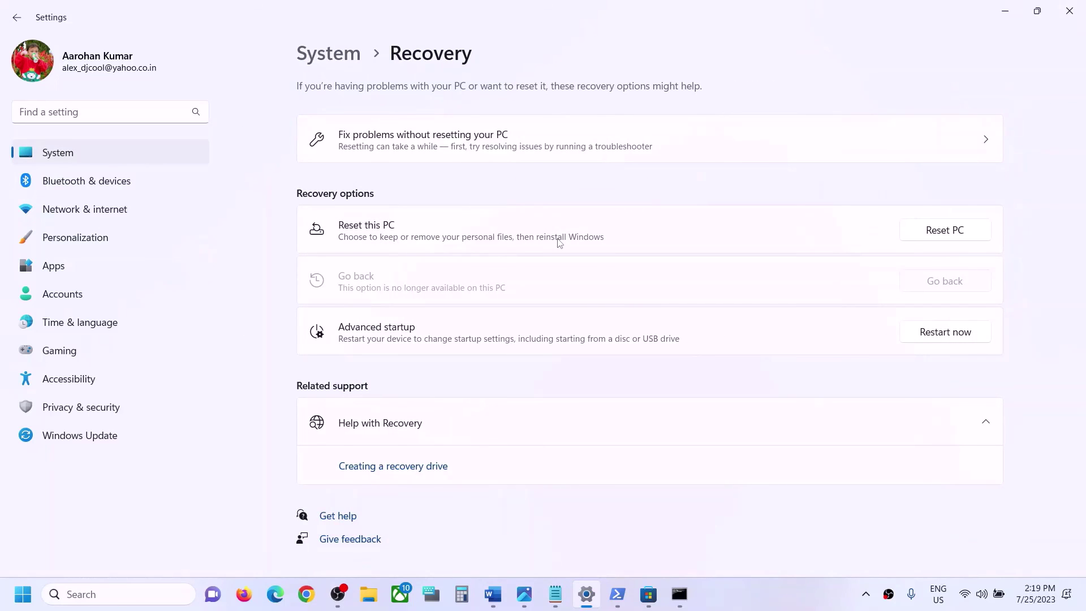
{"action": "left_click", "coordinate": [946, 230]}
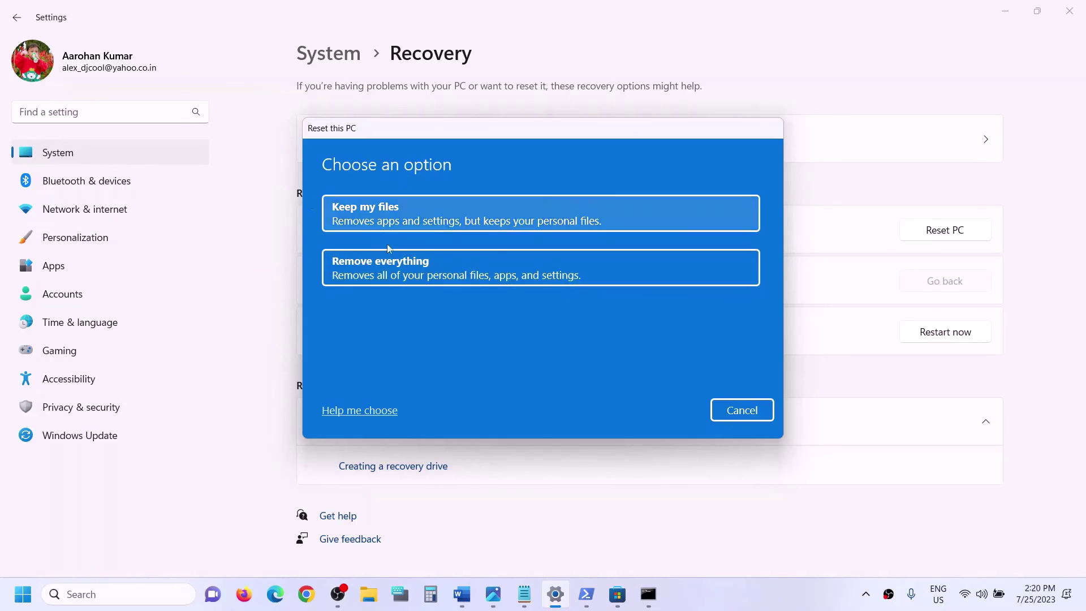
{"action": "left_click", "coordinate": [603, 254]}
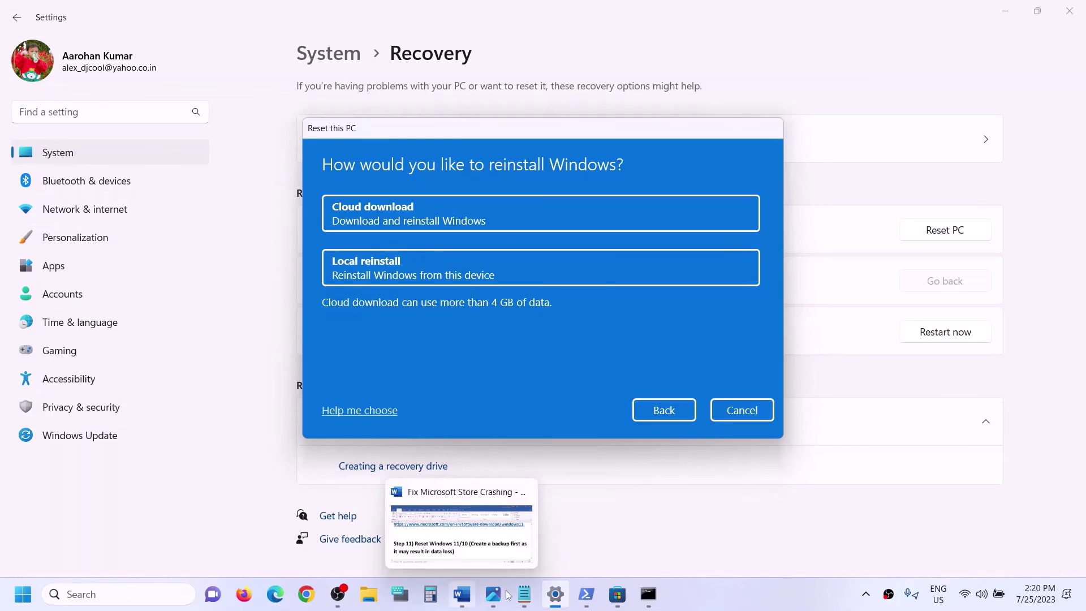
Step: Switch to Microsoft Store and maximize its window to check the home page
{"action": "mouse_move", "coordinate": [586, 594]}
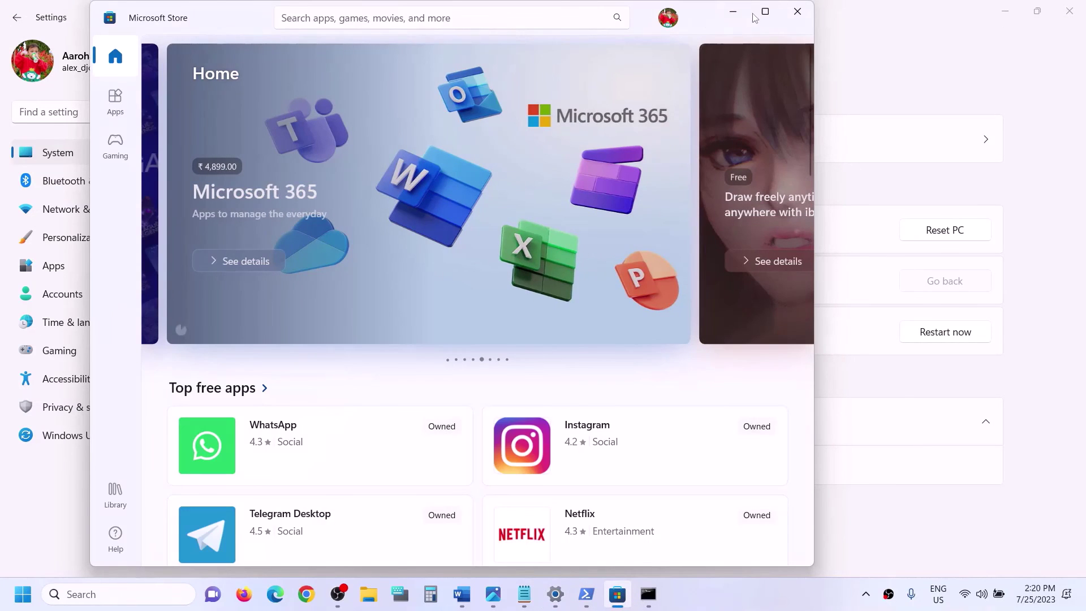
{"action": "left_click", "coordinate": [765, 12]}
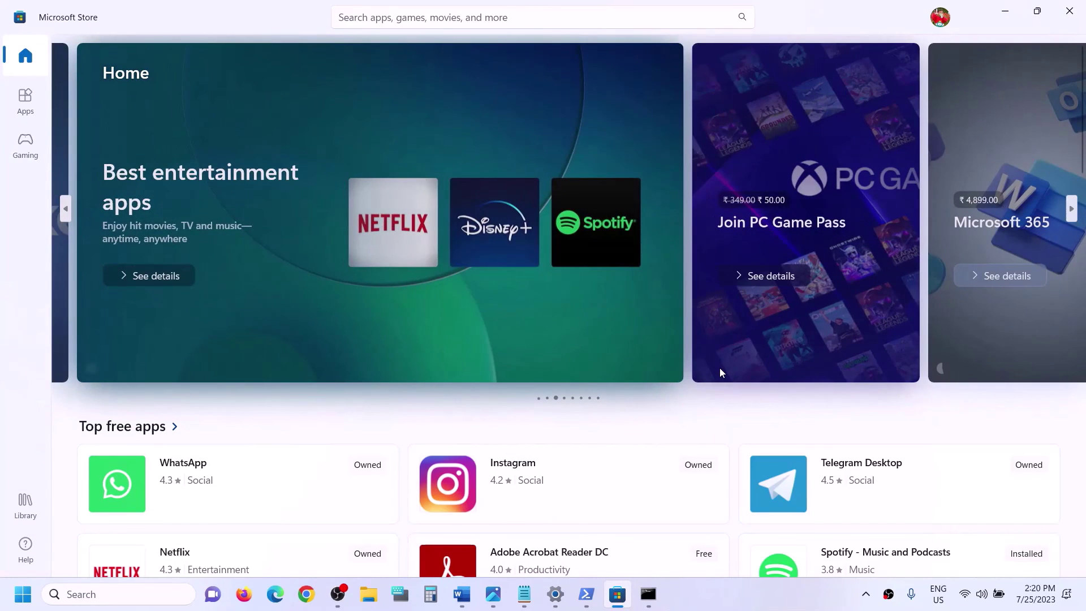
{"action": "left_click", "coordinate": [765, 601]}
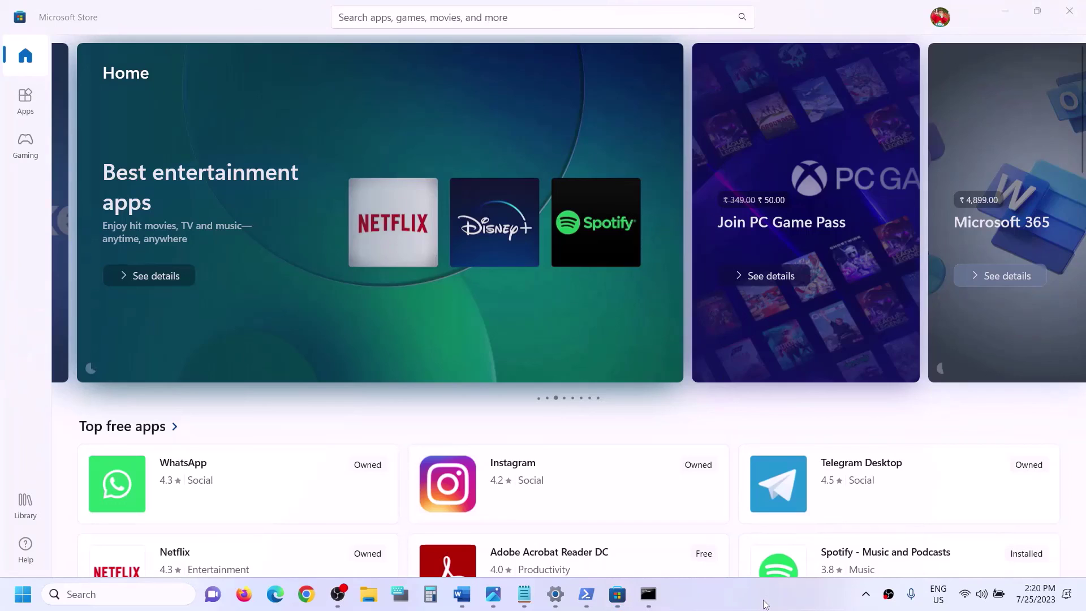